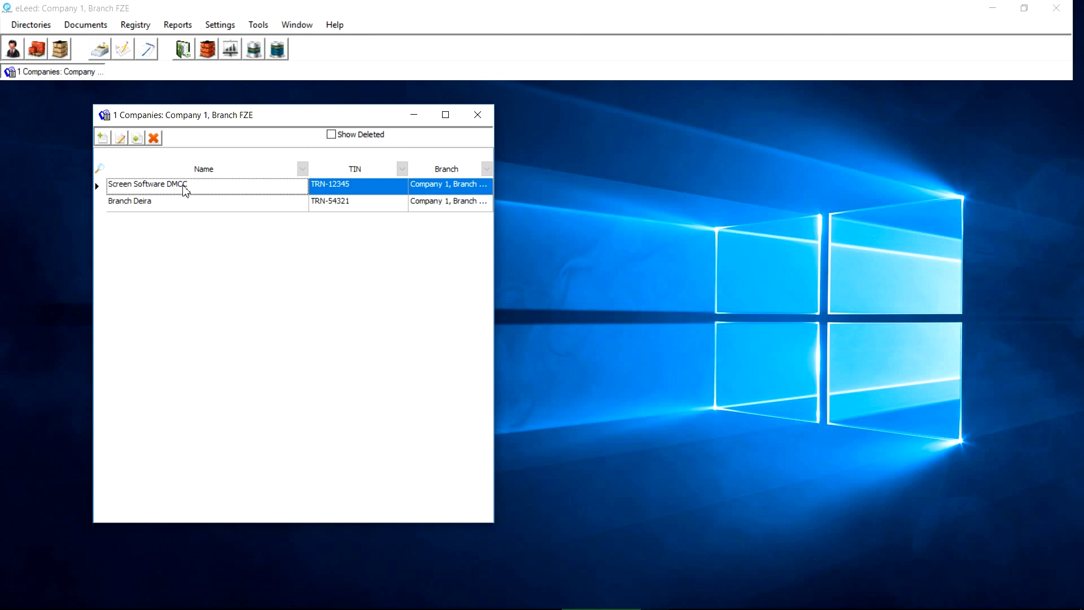
{"action": "left_click", "coordinate": [121, 138]}
{"action": "left_click_drag", "start_coordinate": [446, 168], "coordinate": [411, 174]}
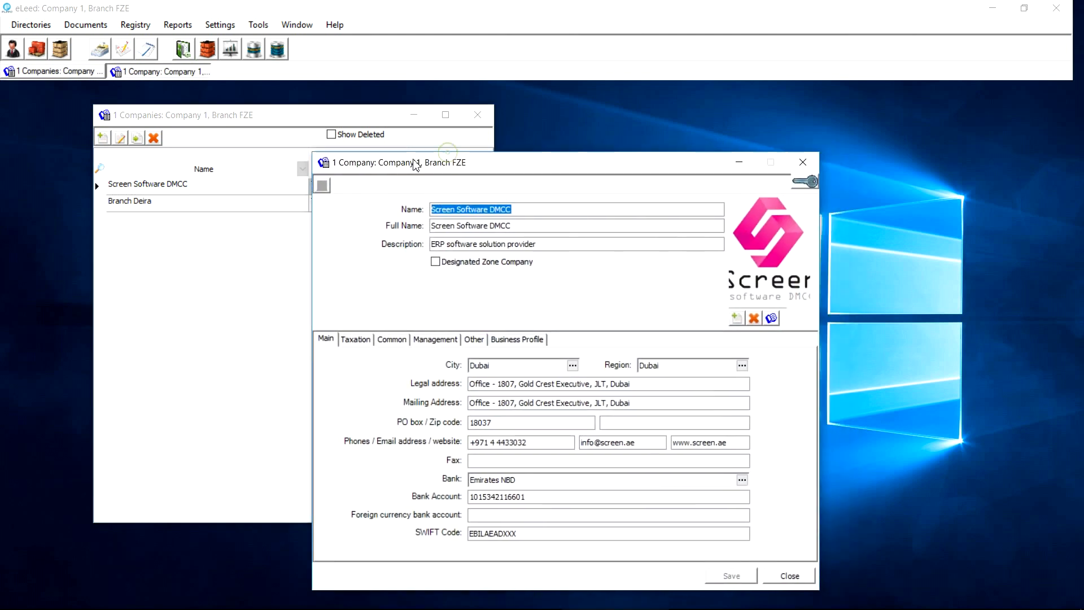
{"action": "left_click", "coordinate": [802, 162]}
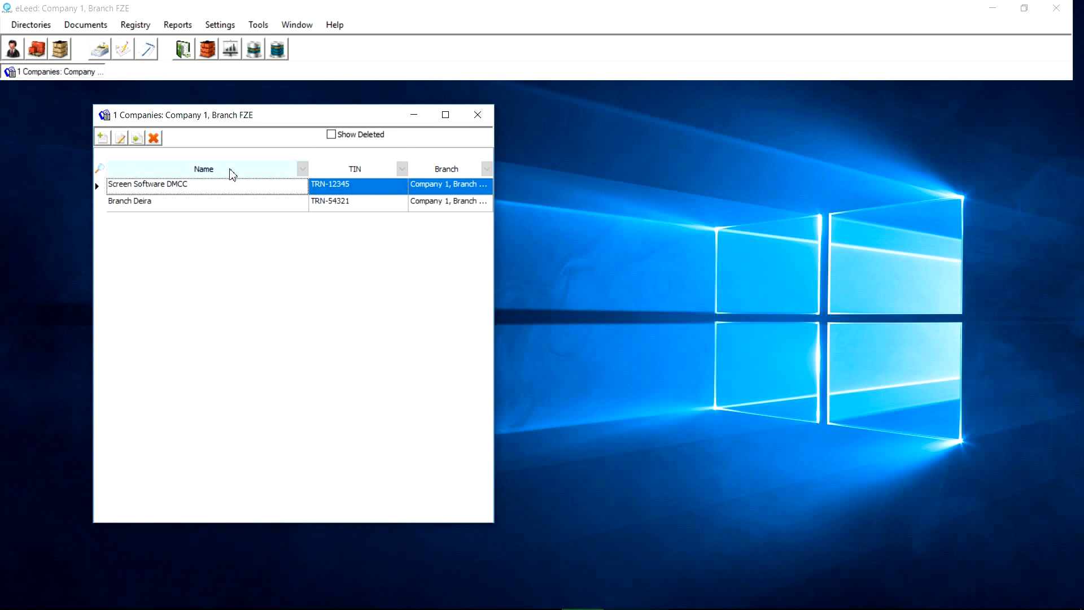
{"action": "left_click", "coordinate": [102, 139]}
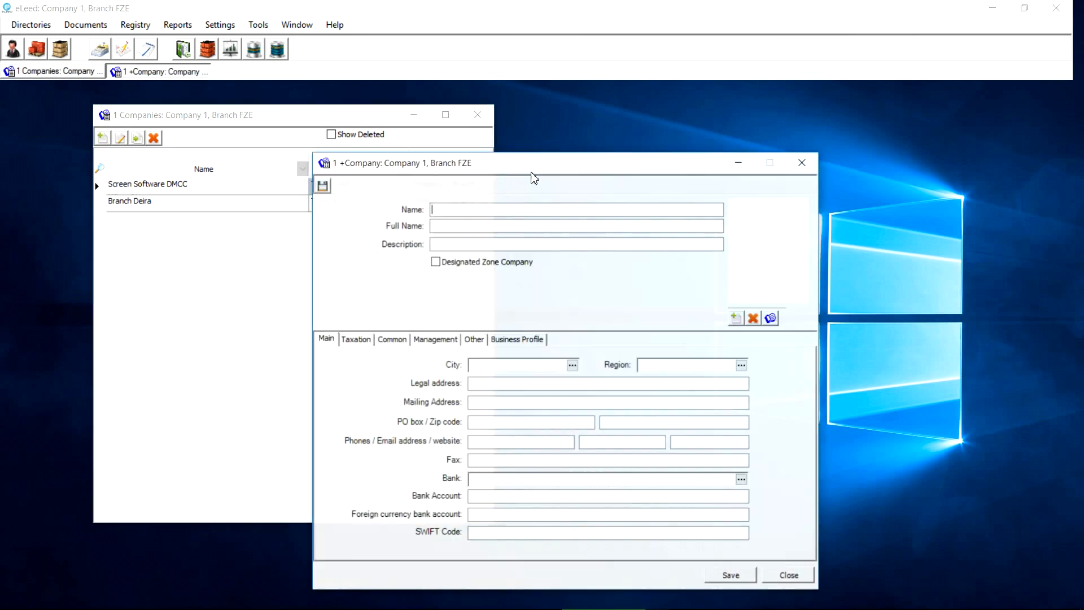
{"action": "left_click", "coordinate": [812, 169]}
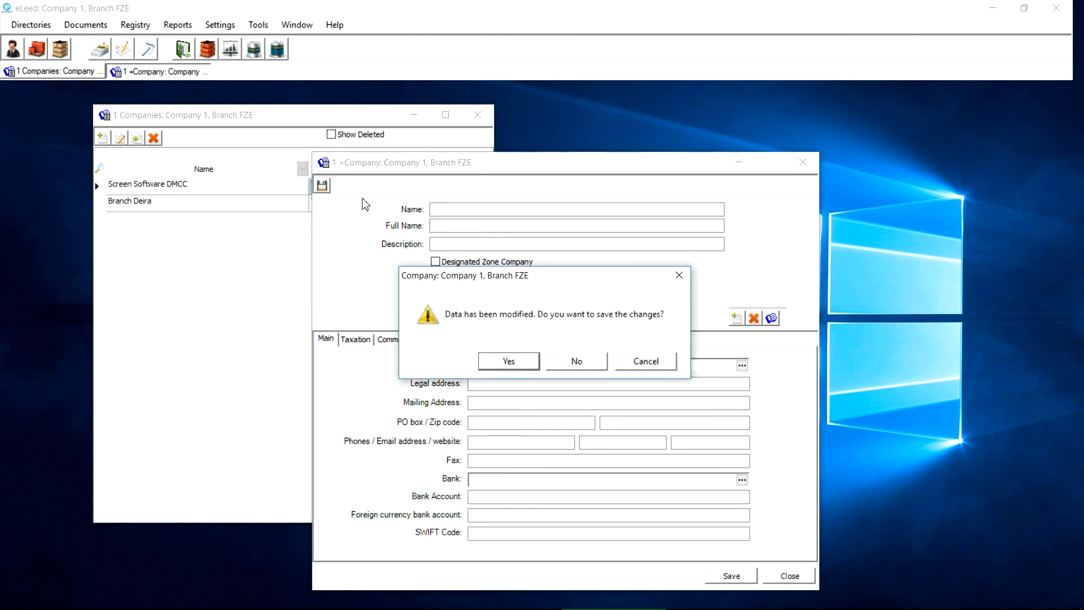
{"action": "left_click", "coordinate": [553, 360]}
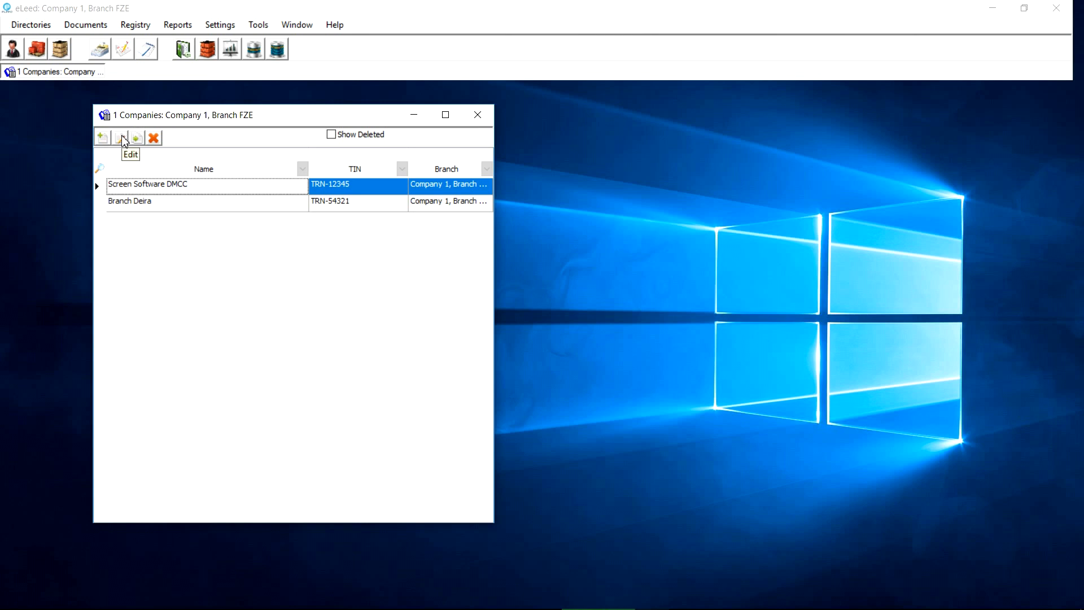
Open the Screen Software DMCC company record and unlock it for editing
{"action": "double_click", "coordinate": [139, 188]}
{"action": "left_click", "coordinate": [804, 160]}
{"action": "double_click", "coordinate": [146, 188]}
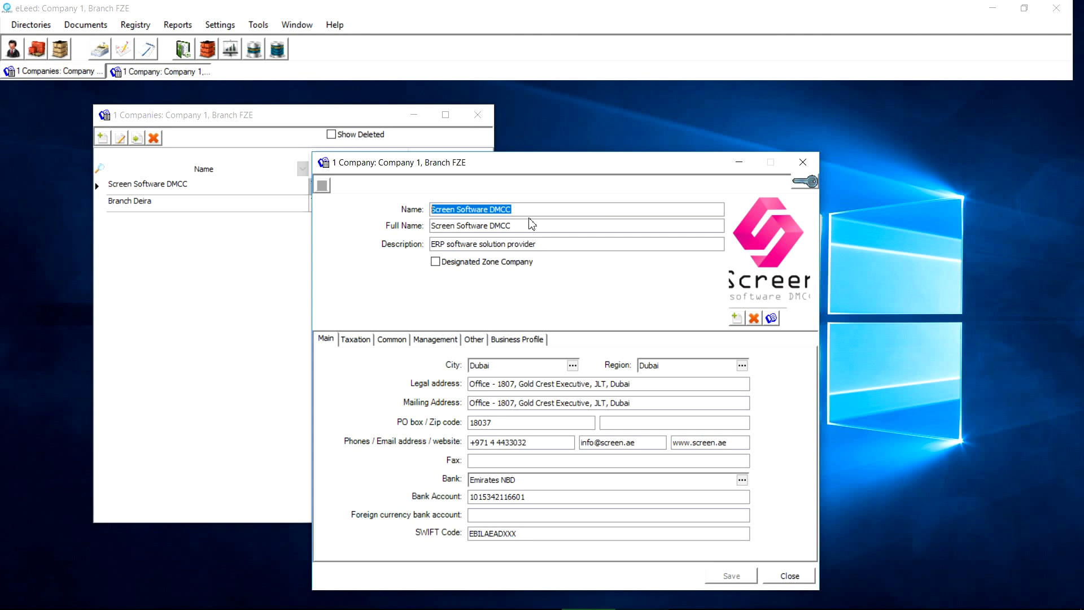
{"action": "left_click", "coordinate": [807, 183]}
{"action": "left_click", "coordinate": [587, 209]}
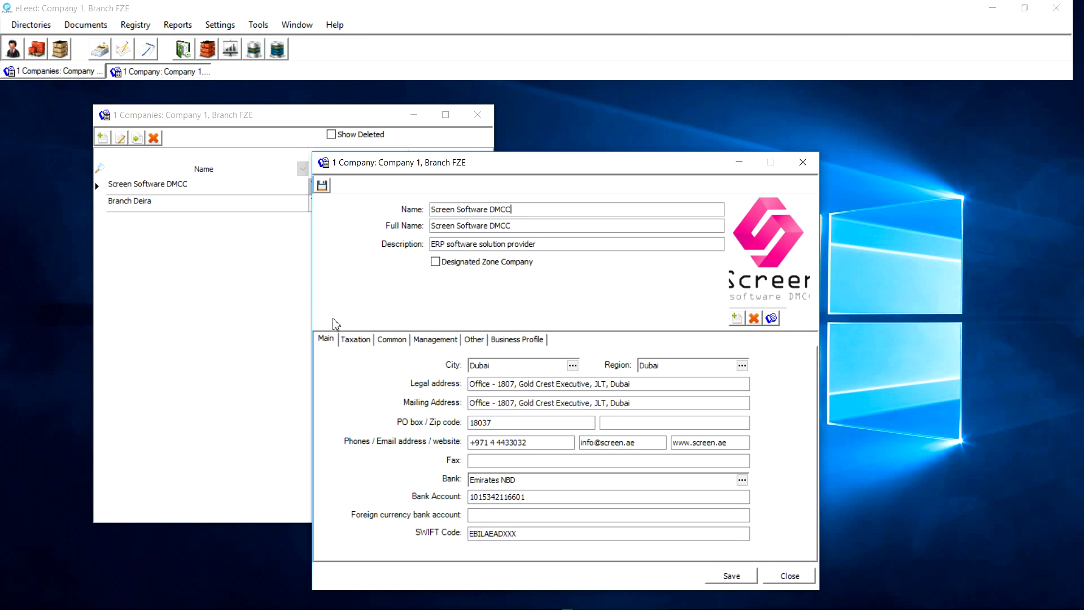
{"action": "left_click", "coordinate": [326, 339]}
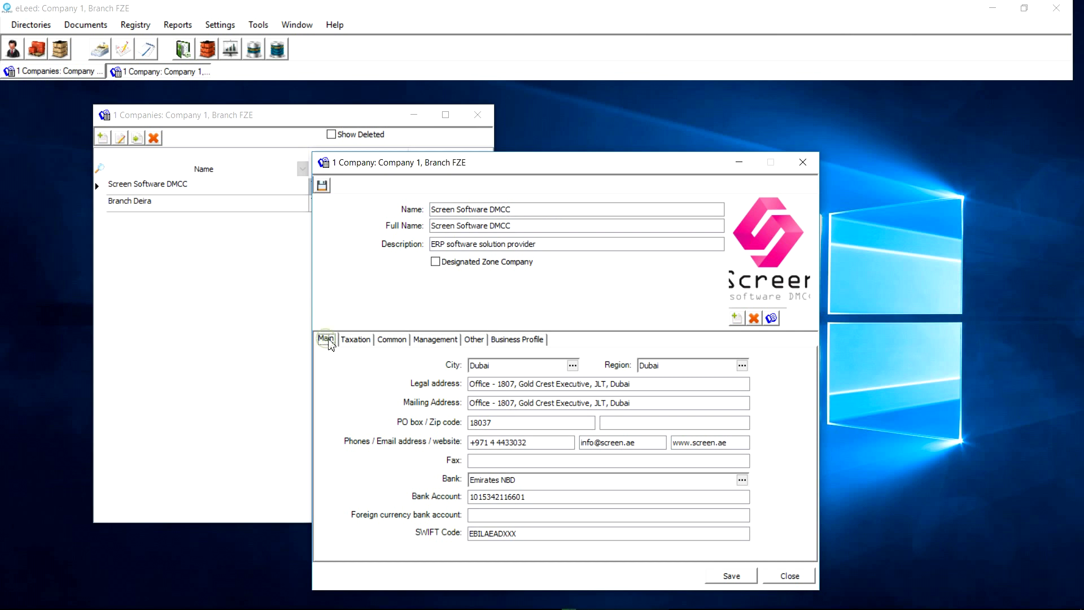
Review the company's Taxation and Management details, opening and closing the Job Positions list
{"action": "left_click", "coordinate": [357, 343]}
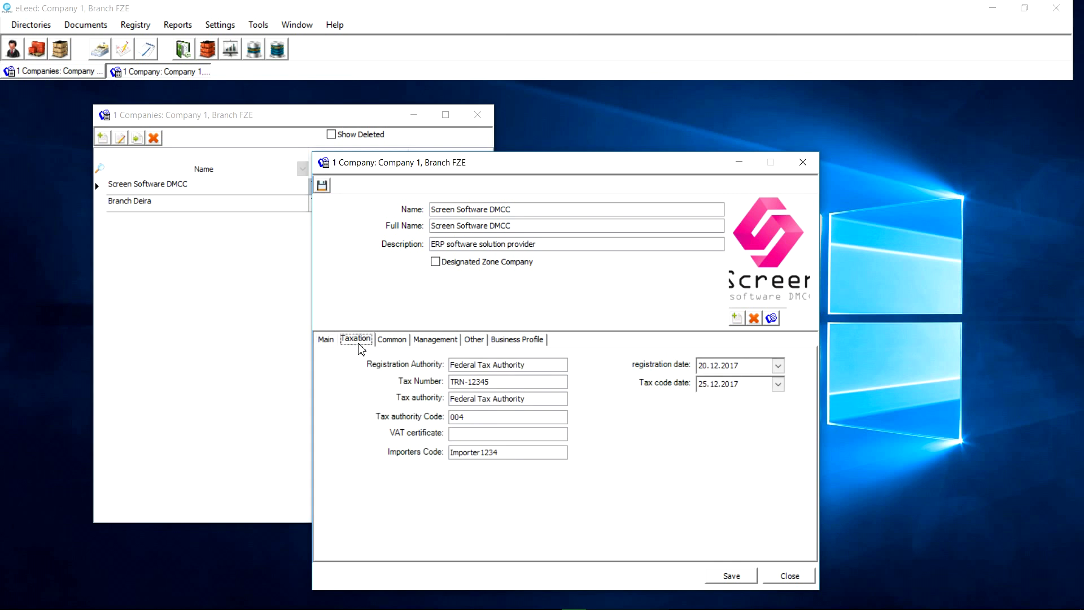
{"action": "left_click", "coordinate": [475, 364]}
{"action": "left_click", "coordinate": [424, 341]}
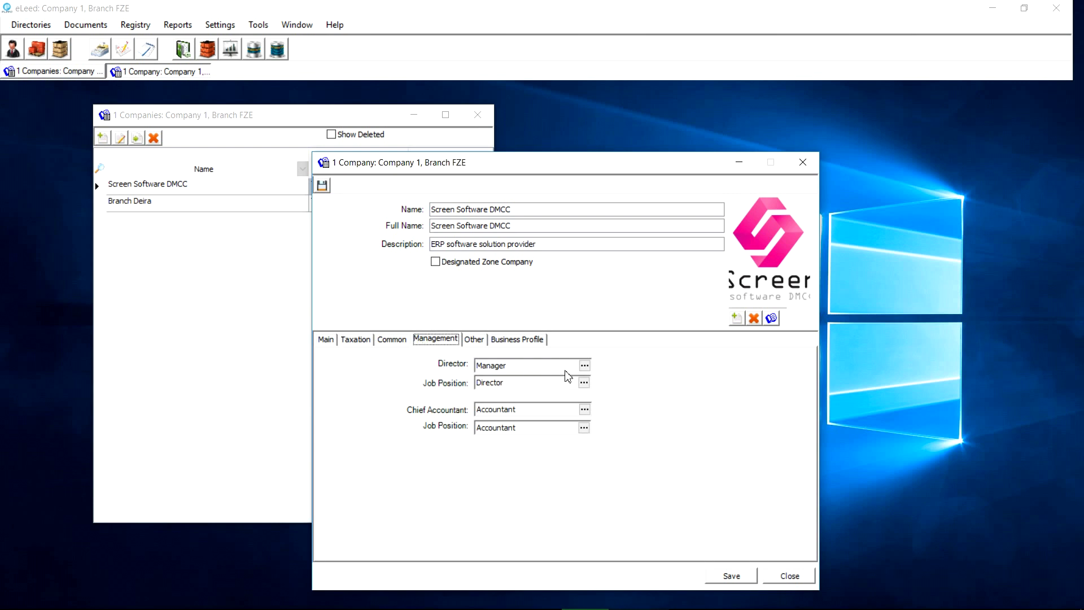
{"action": "left_click", "coordinate": [584, 384]}
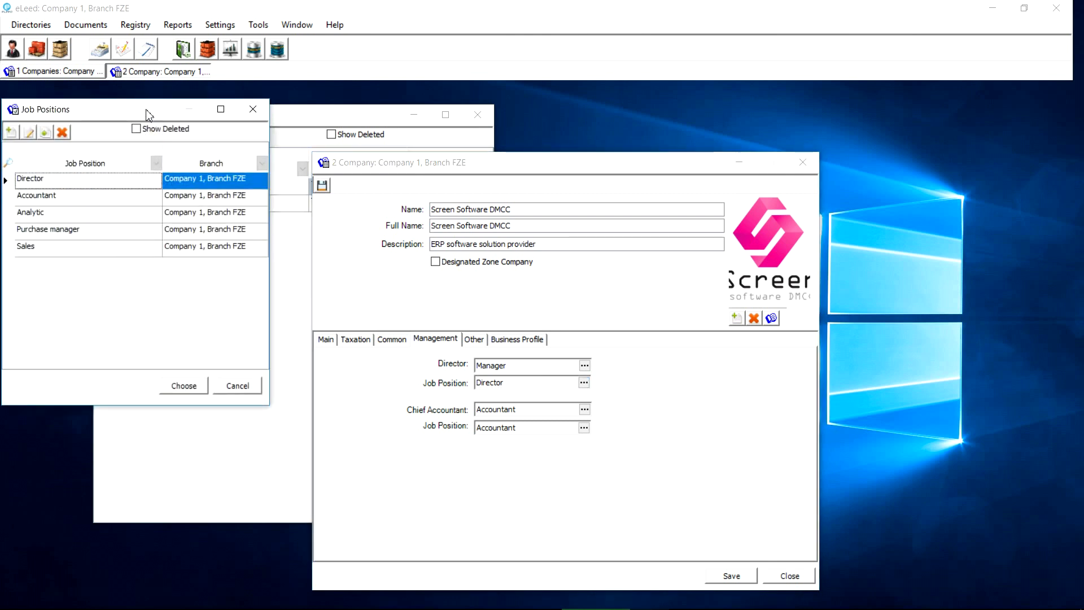
{"action": "left_click_drag", "start_coordinate": [148, 114], "coordinate": [163, 146]}
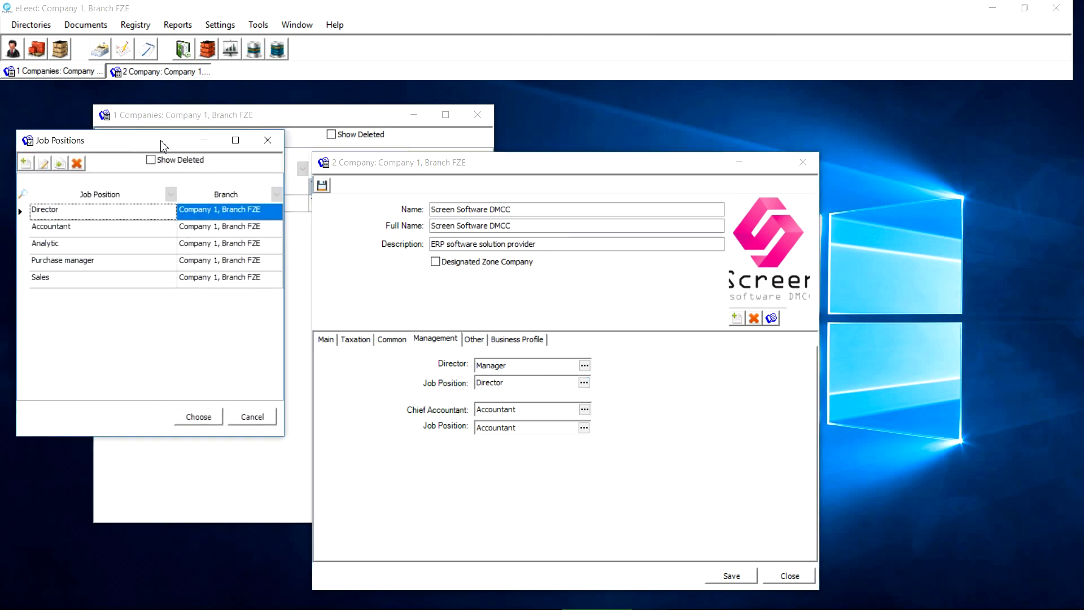
{"action": "left_click", "coordinate": [263, 145]}
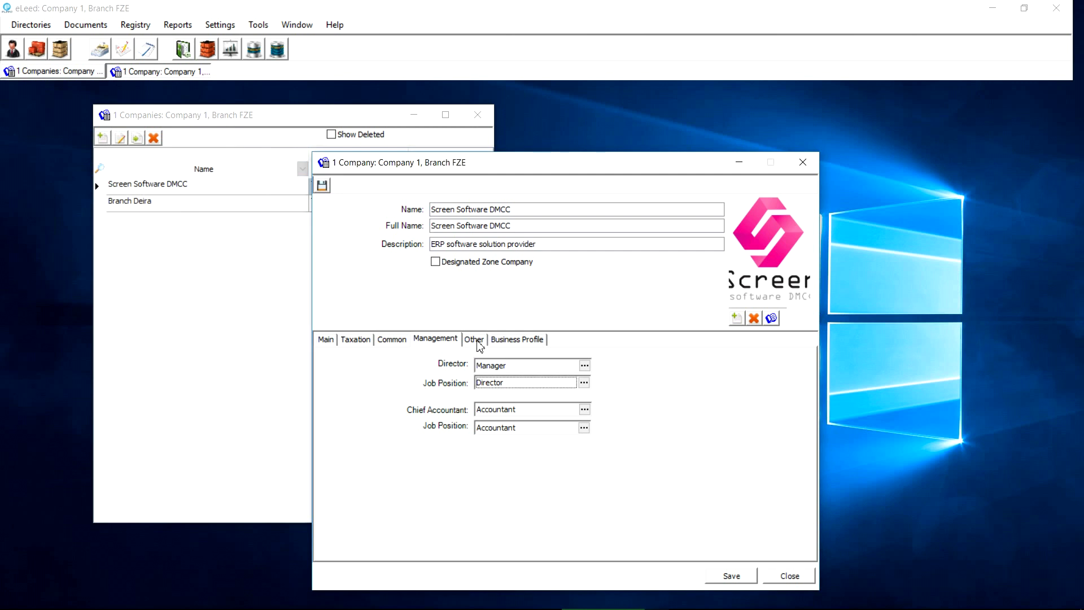
Check the Other and Business Profile tabs, then close the Screen Software DMCC record
{"action": "left_click", "coordinate": [478, 341]}
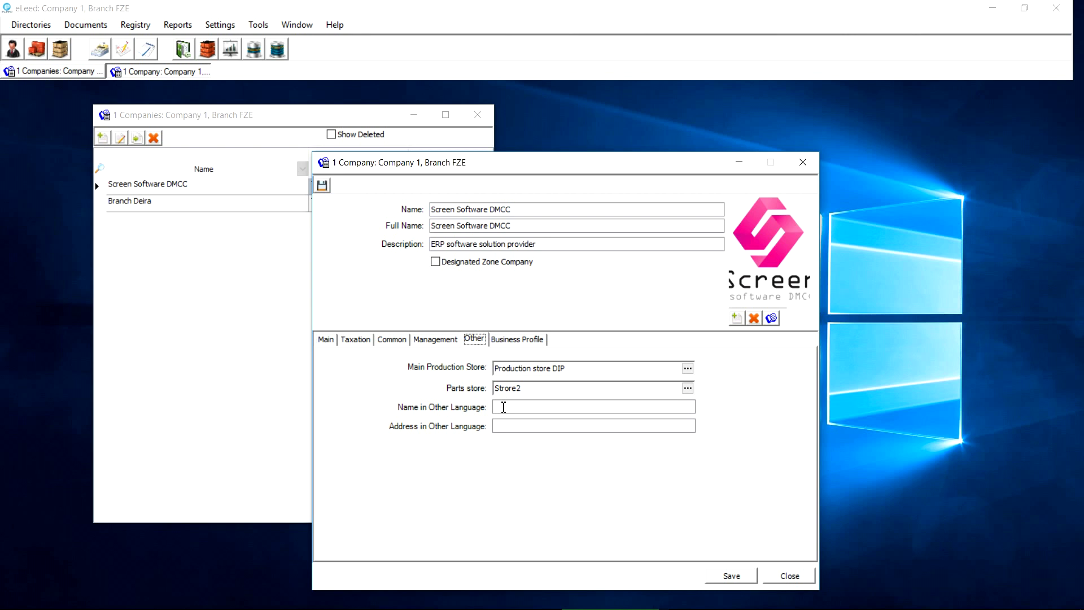
{"action": "left_click", "coordinate": [514, 339]}
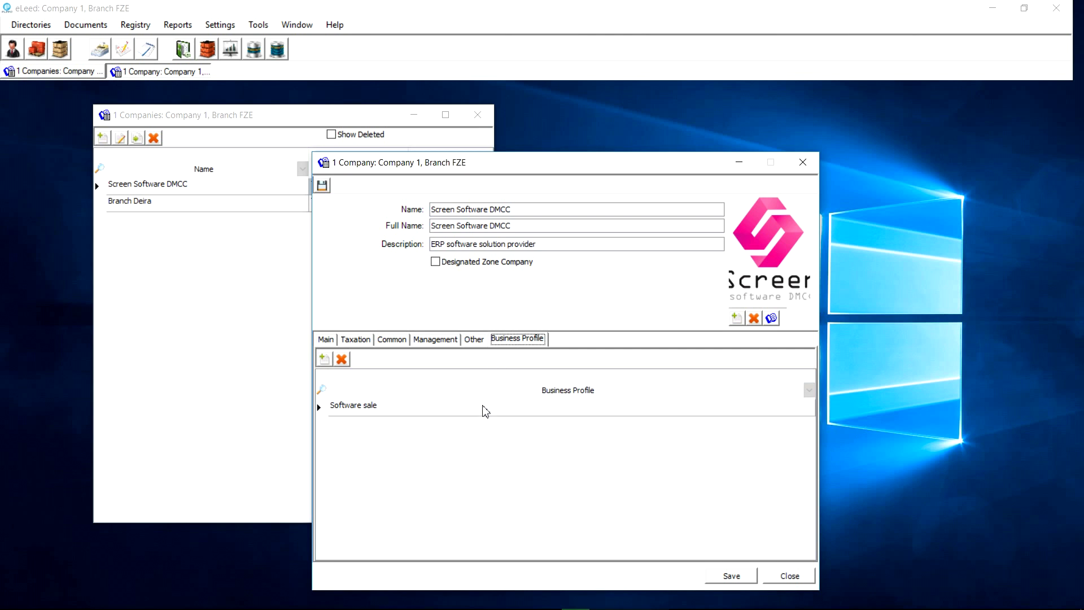
{"action": "left_click", "coordinate": [479, 413]}
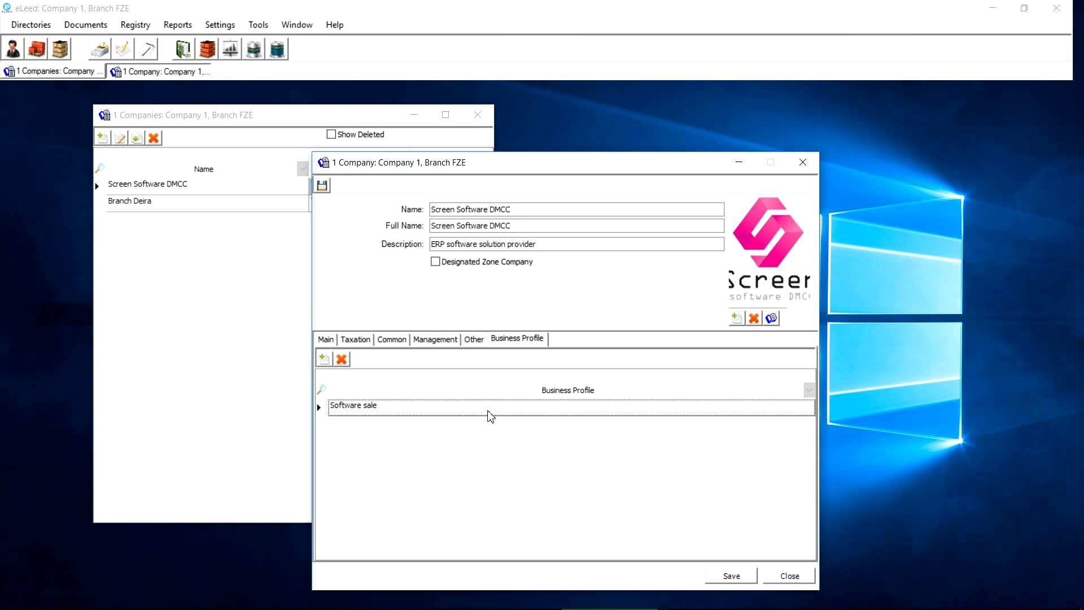
{"action": "left_click", "coordinate": [784, 576]}
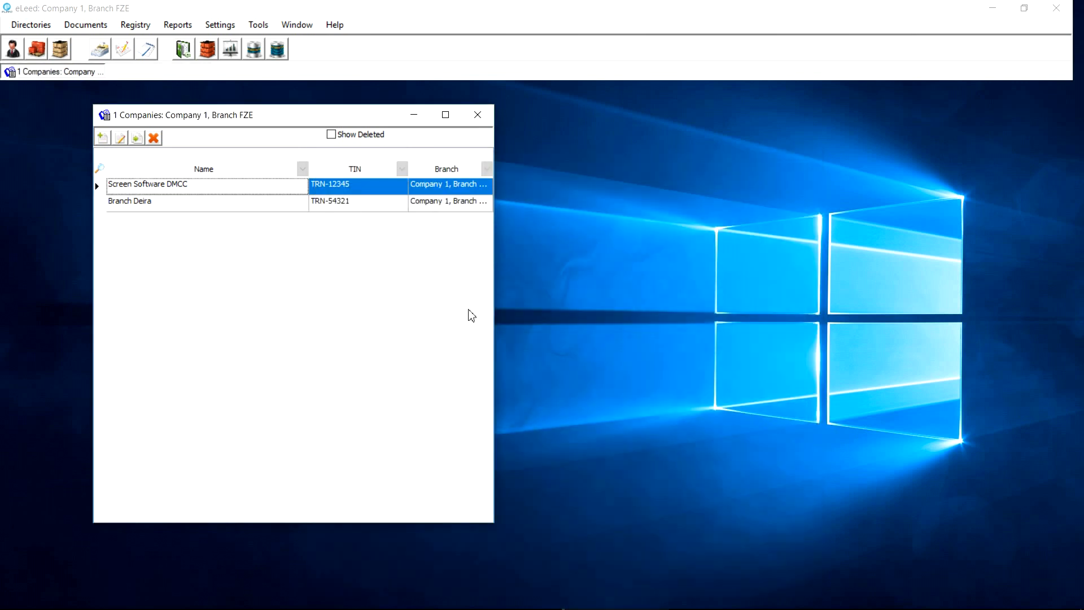
Open Business Profiles, browse its Wholesale and Retail rows, and close the Companies list
{"action": "left_click", "coordinate": [31, 24]}
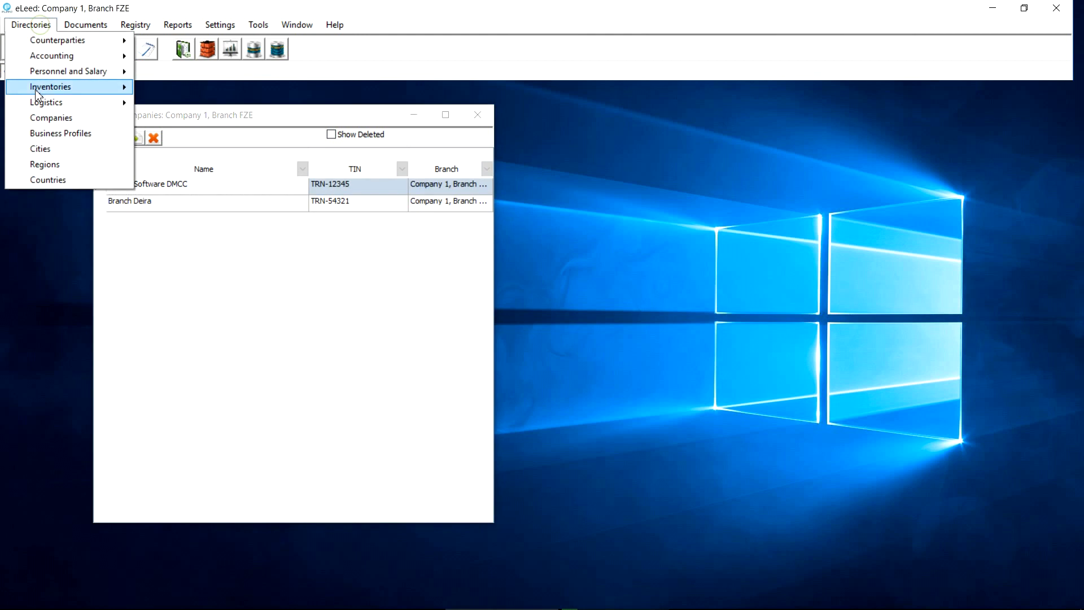
{"action": "left_click", "coordinate": [53, 138]}
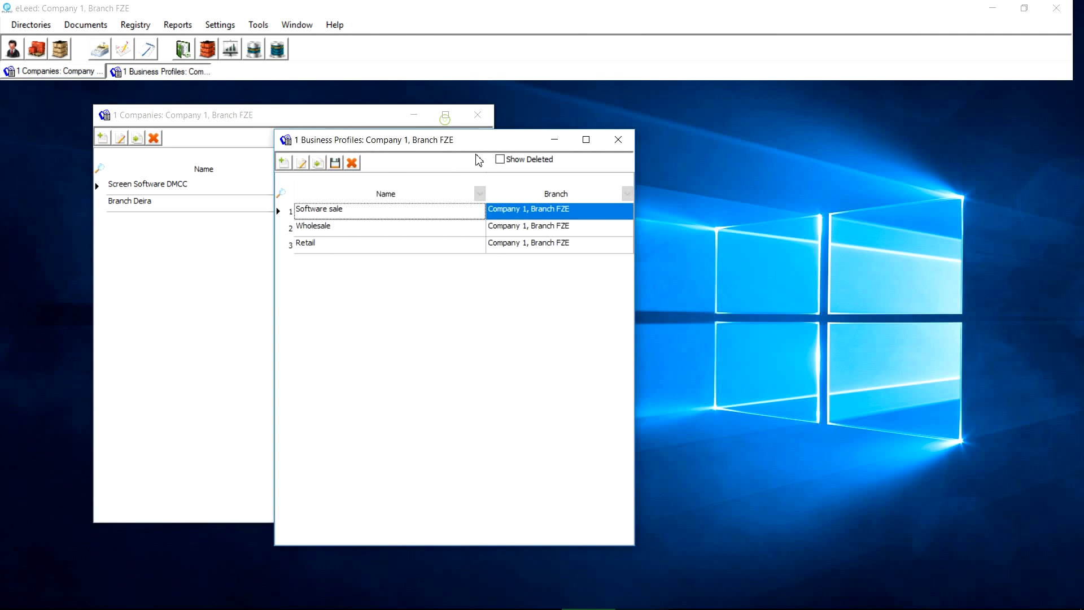
{"action": "left_click", "coordinate": [377, 264]}
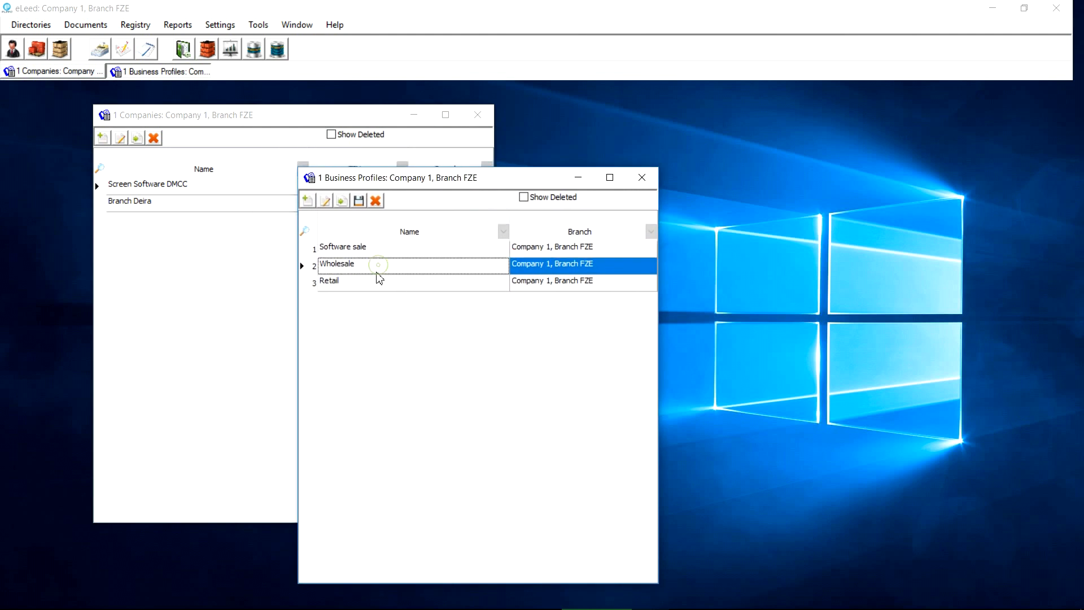
{"action": "left_click", "coordinate": [378, 281]}
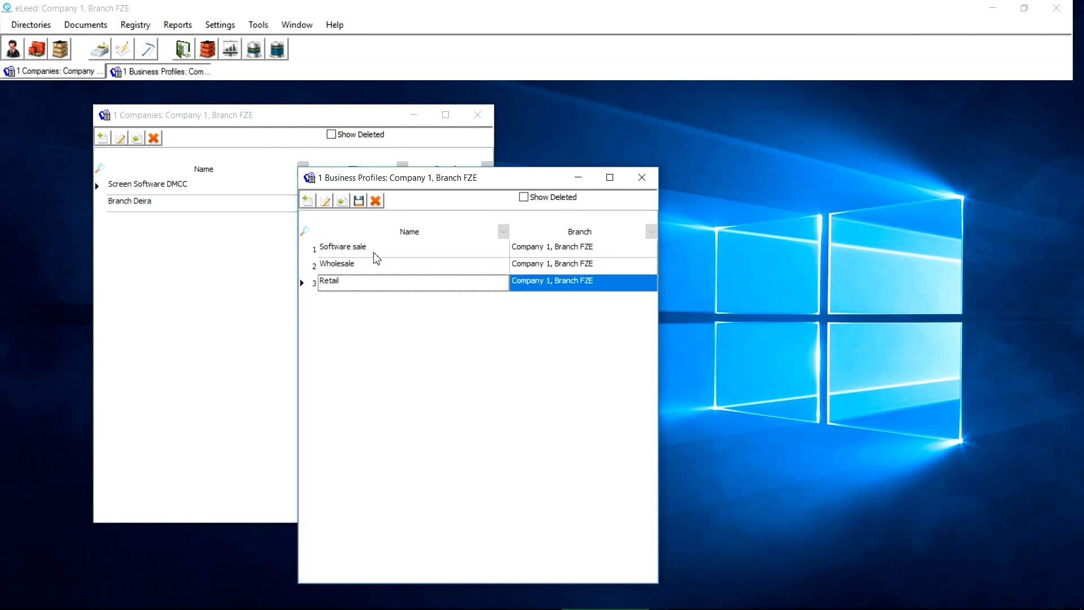
{"action": "left_click_drag", "start_coordinate": [407, 186], "coordinate": [497, 189]}
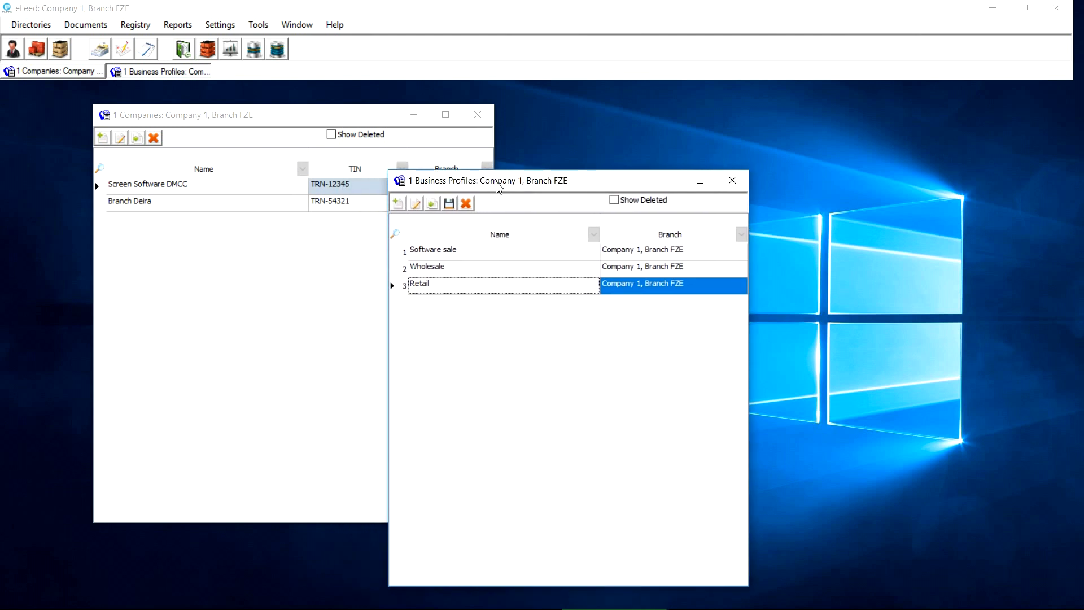
{"action": "left_click", "coordinate": [479, 122]}
{"action": "left_click", "coordinate": [479, 119]}
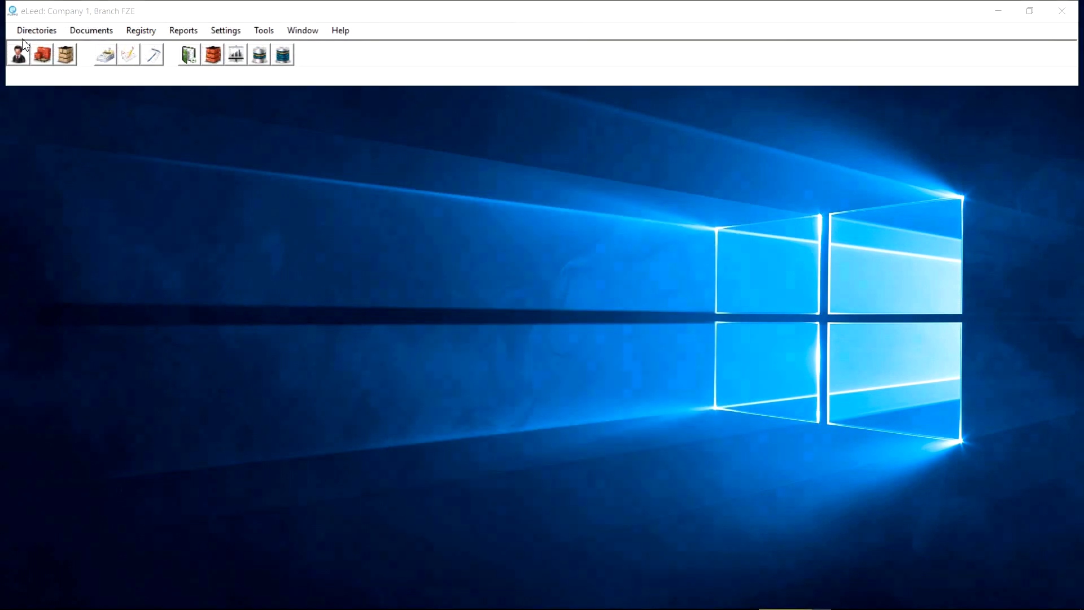
Show the Directories menu listing Cities, Regions and Countries, dismiss it, then show it again
{"action": "left_click", "coordinate": [35, 30]}
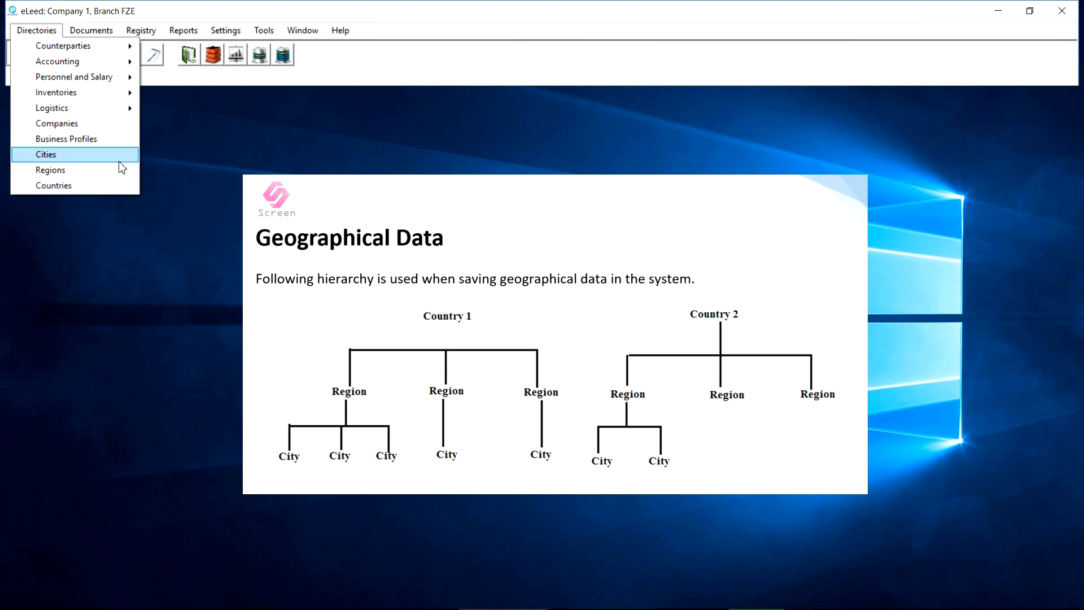
{"action": "left_click", "coordinate": [255, 193]}
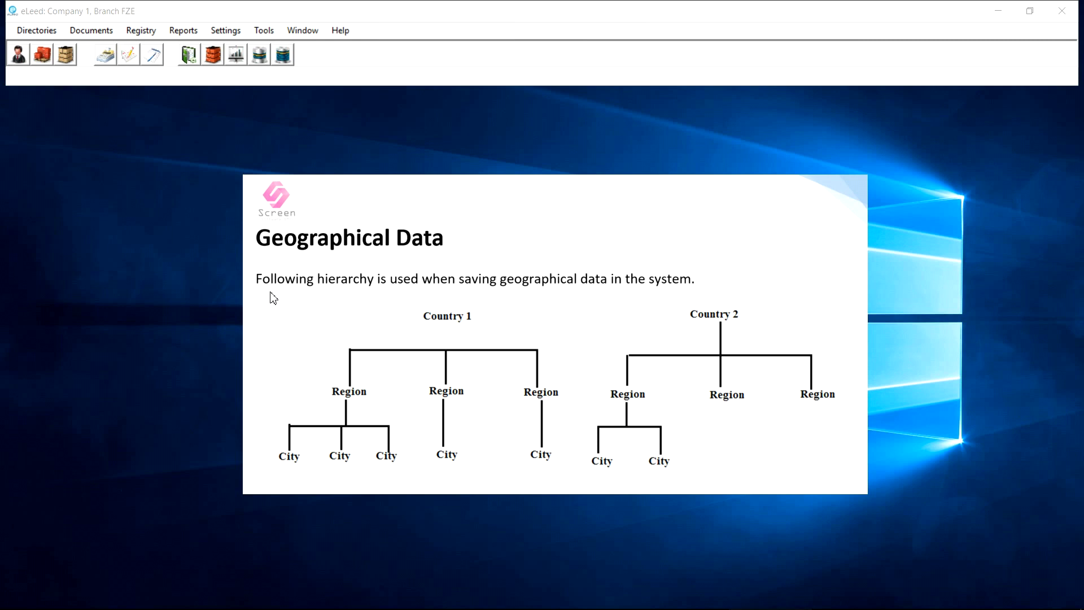
{"action": "left_click", "coordinate": [42, 34]}
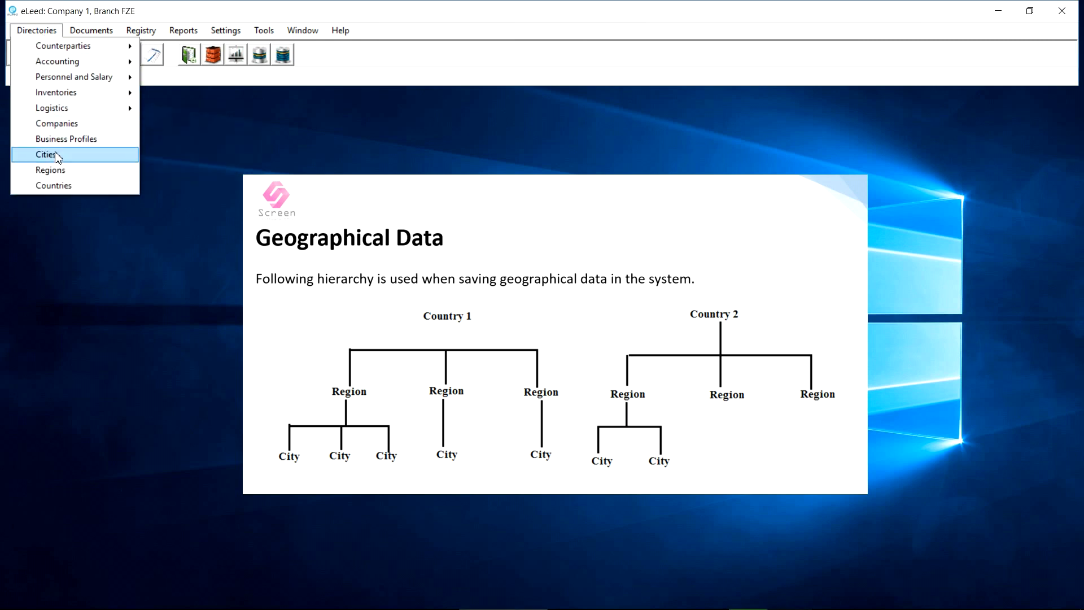
In Countries, add an India row with India in all name columns and abbreviation IND
{"action": "left_click", "coordinate": [58, 187]}
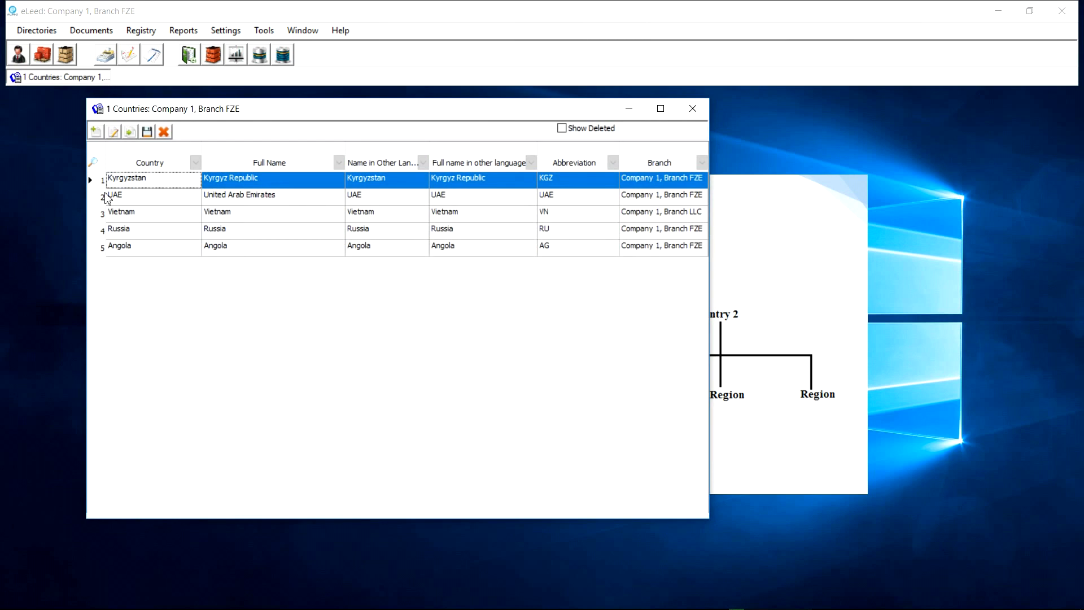
{"action": "left_click_drag", "start_coordinate": [252, 111], "coordinate": [287, 140]}
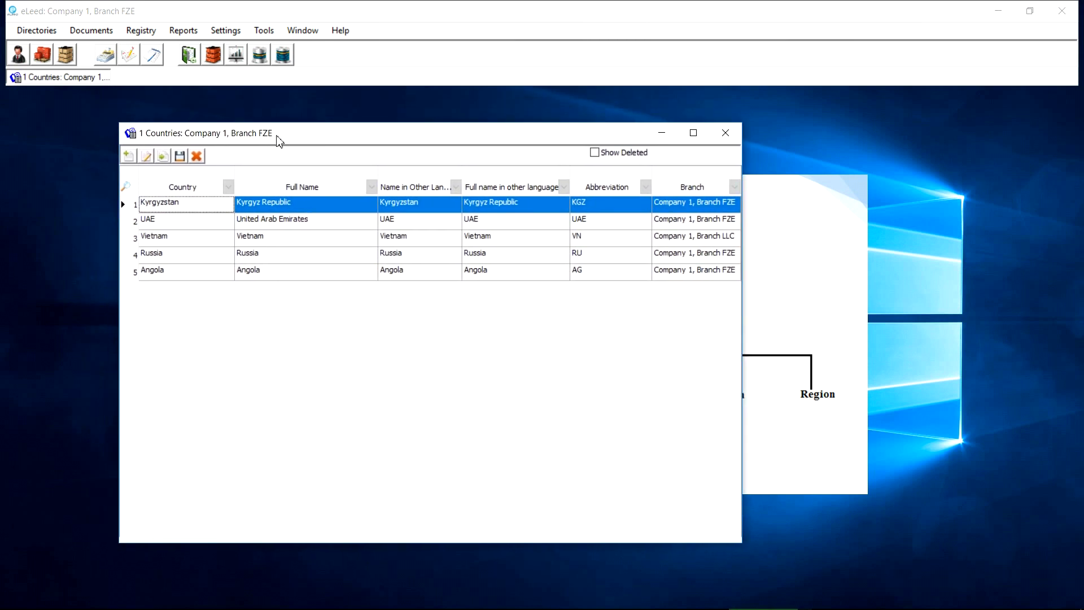
{"action": "left_click", "coordinate": [131, 158]}
{"action": "type", "text": "India"}
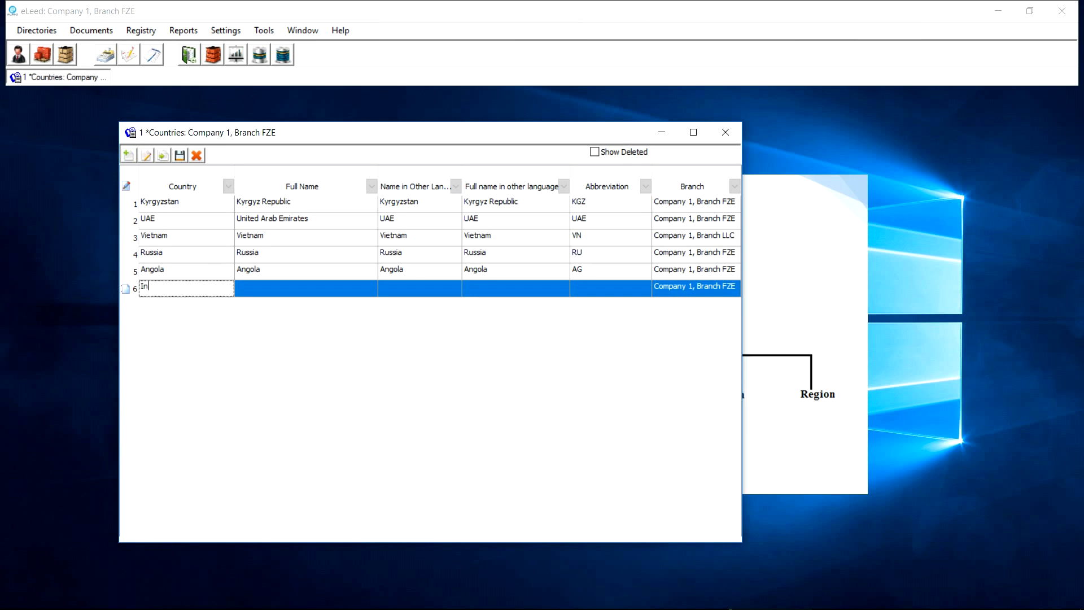
{"action": "left_click_drag", "start_coordinate": [200, 286], "coordinate": [143, 286]}
{"action": "key", "text": "ctrl+c"}
{"action": "left_click", "coordinate": [317, 289]}
{"action": "key", "text": "ctrl+v"}
{"action": "left_click", "coordinate": [405, 286]}
{"action": "key", "text": "ctrl+v"}
{"action": "left_click", "coordinate": [473, 289]}
{"action": "key", "text": "ctrl+v"}
{"action": "left_click", "coordinate": [588, 285]}
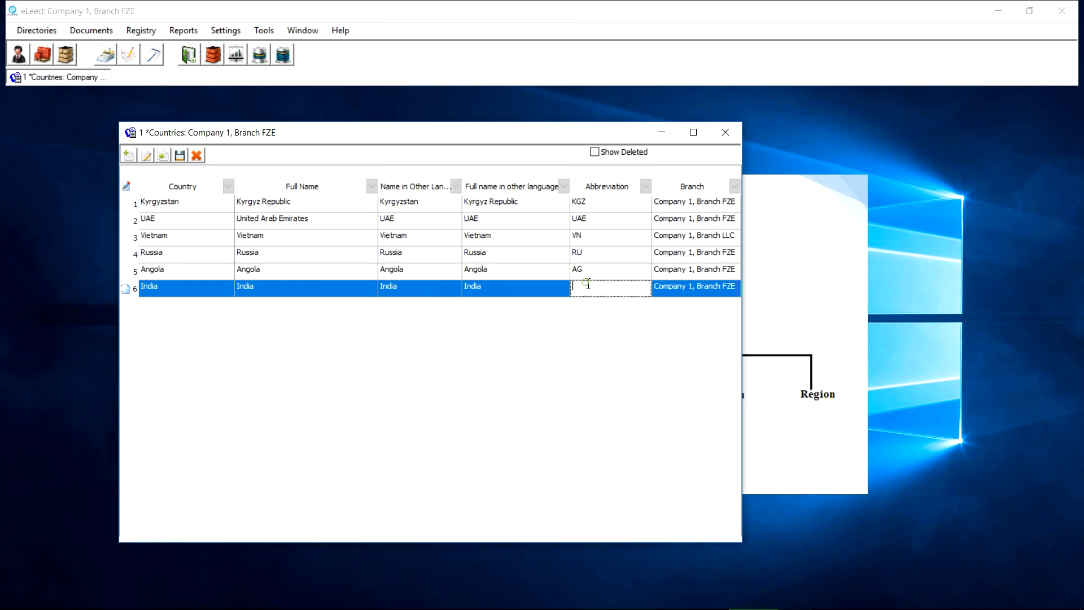
{"action": "type", "text": "IND"}
{"action": "key", "text": "Down"}
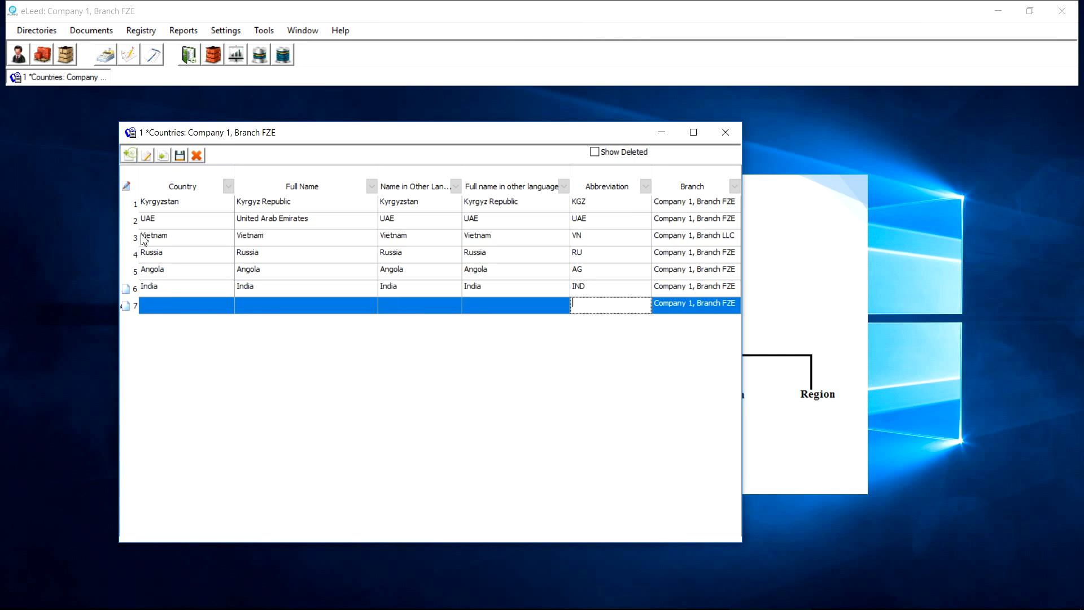
Add a Pakistan row with Pakistan in the name columns and abbreviation PK, and save
{"action": "left_click", "coordinate": [181, 305]}
{"action": "type", "text": "Pakist"}
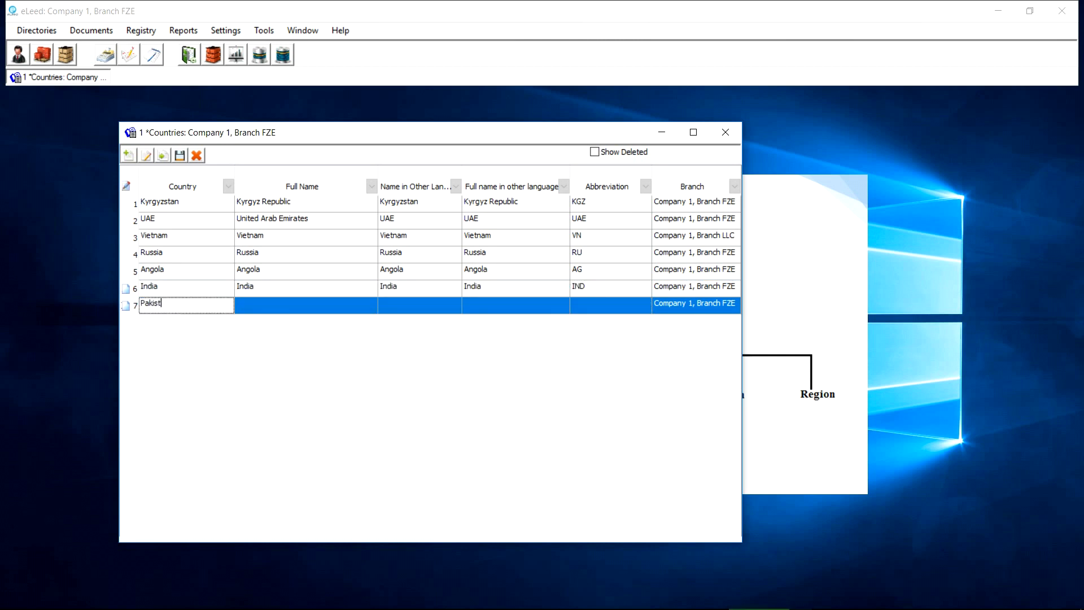
{"action": "type", "text": "an"}
{"action": "left_click_drag", "start_coordinate": [181, 309], "coordinate": [117, 298]}
{"action": "key", "text": "ctrl+c"}
{"action": "left_click", "coordinate": [362, 308]}
{"action": "key", "text": "ctrl+v"}
{"action": "left_click", "coordinate": [415, 309]}
{"action": "key", "text": "ctrl+v"}
{"action": "left_click", "coordinate": [477, 309]}
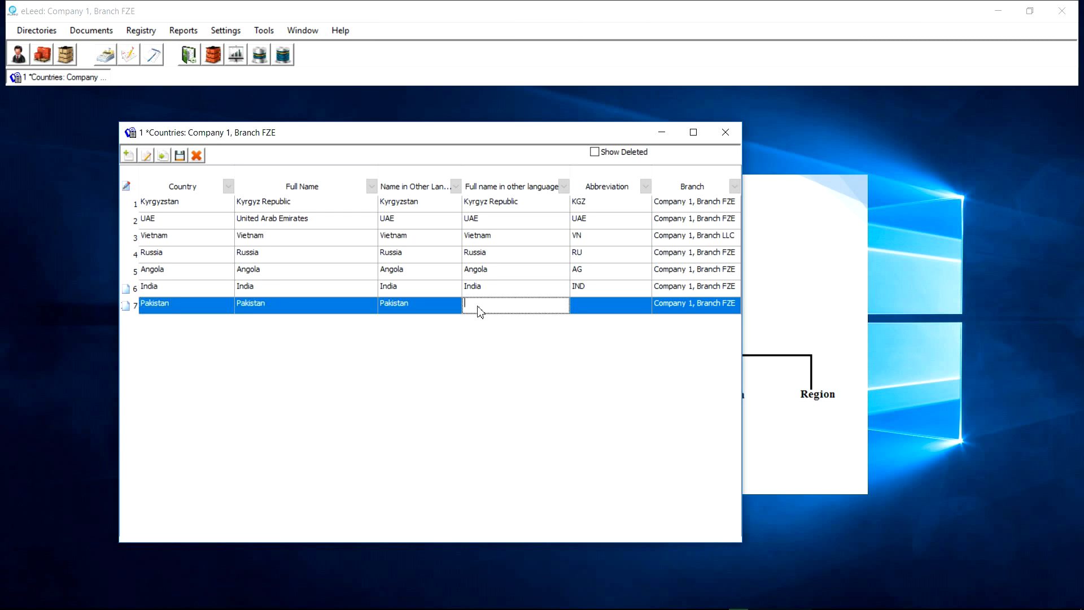
{"action": "type", "text": "PK"}
{"action": "left_click", "coordinate": [180, 156]}
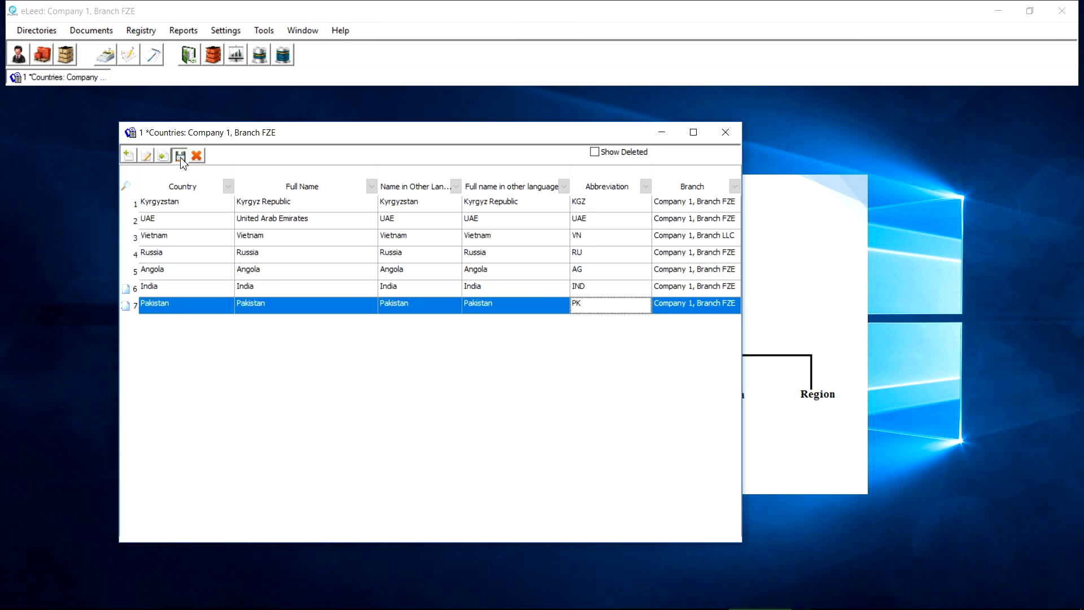
Sort the Countries list by abbreviation descending and review the UAE and Russia rows
{"action": "left_click", "coordinate": [602, 193]}
{"action": "left_click", "coordinate": [607, 191]}
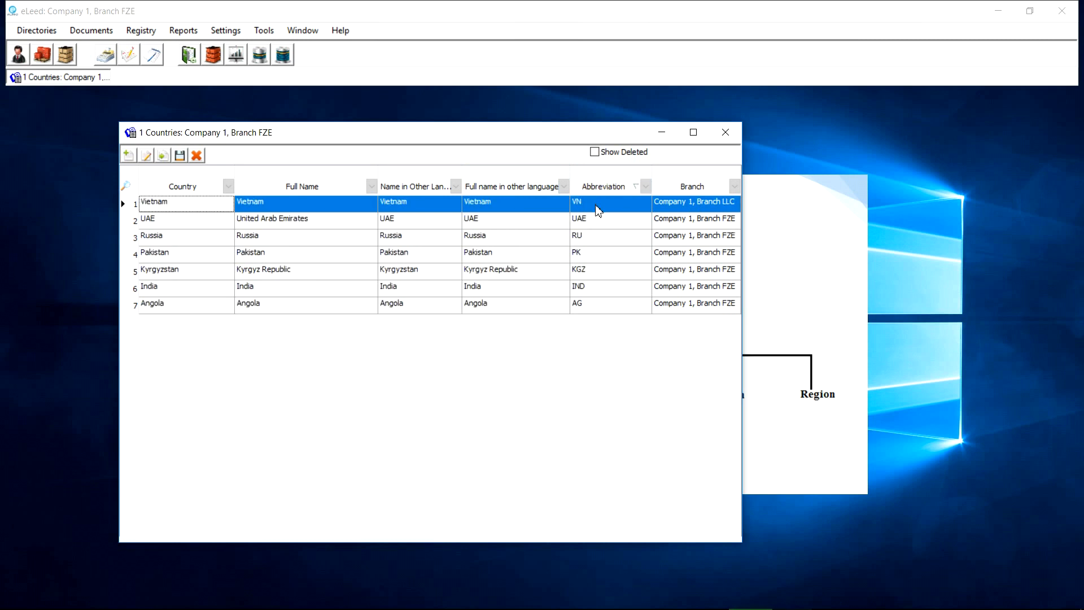
{"action": "left_click", "coordinate": [592, 222]}
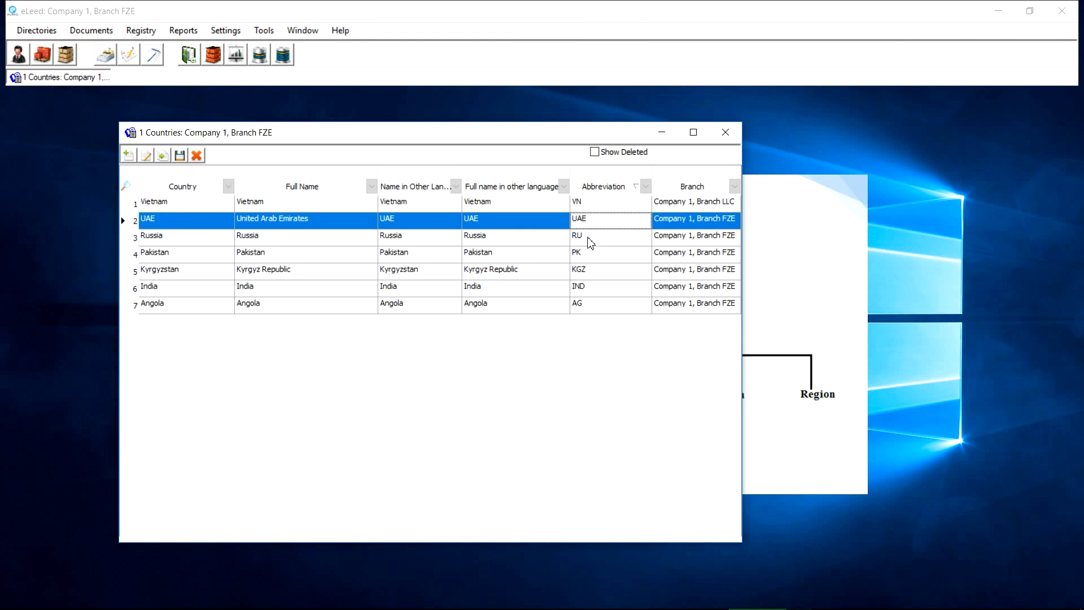
{"action": "left_click", "coordinate": [589, 239]}
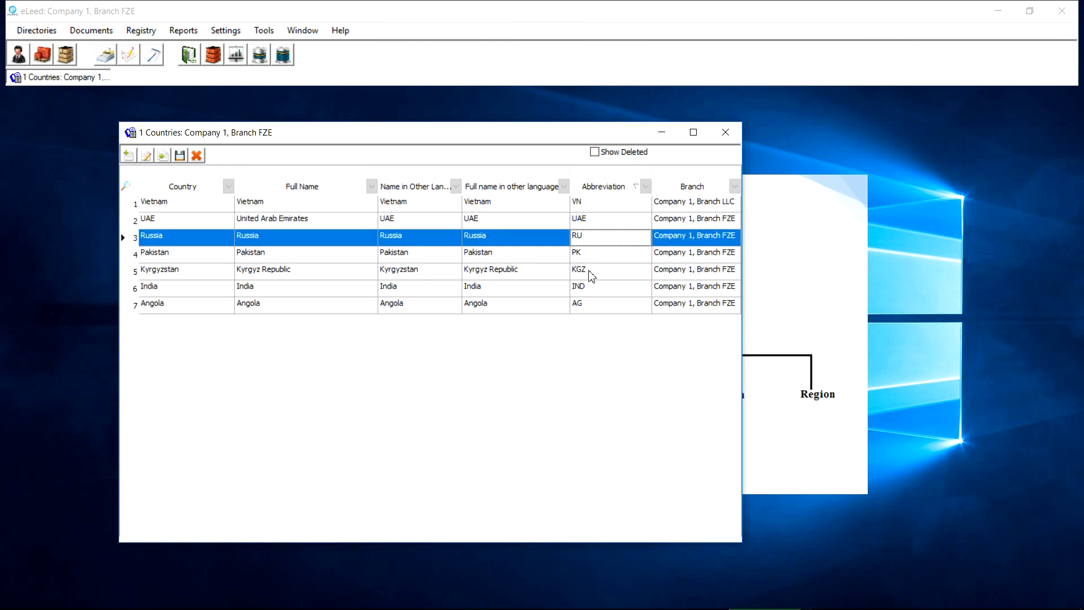
{"action": "left_click_drag", "start_coordinate": [573, 140], "coordinate": [647, 147]}
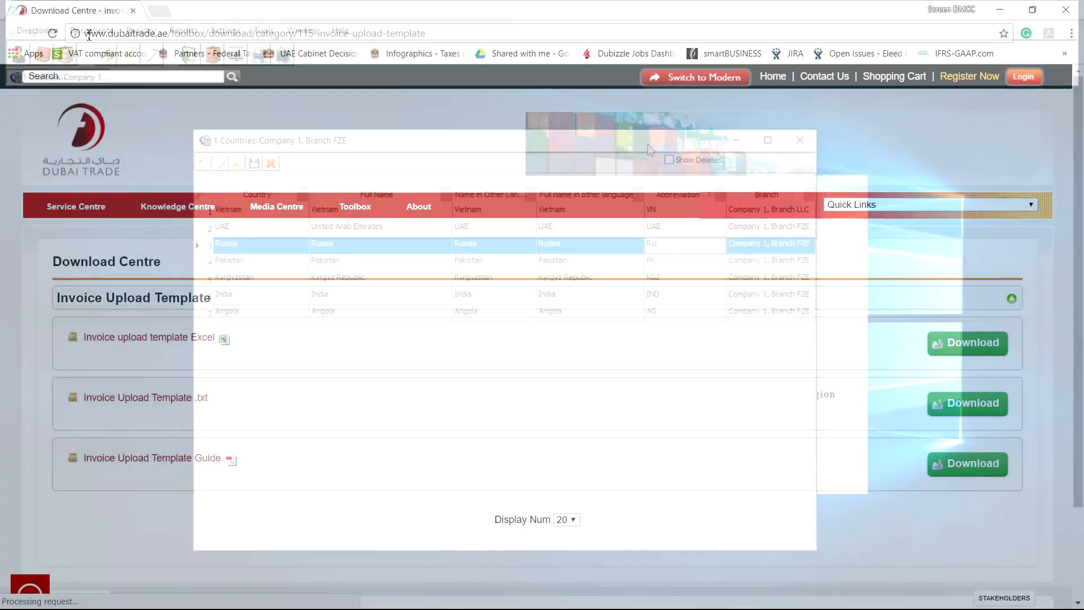
{"action": "left_click_drag", "start_coordinate": [84, 34], "coordinate": [168, 37]}
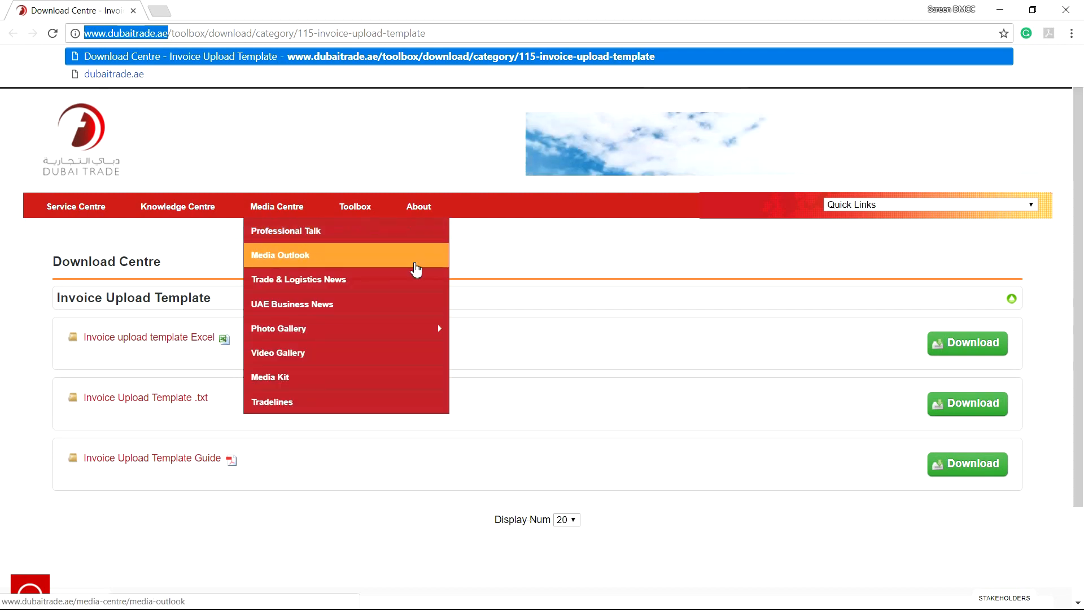
Download and open the Invoice Upload Template Guide PDF, selecting its REF_COUNTRY code rows
{"action": "left_click", "coordinate": [499, 297]}
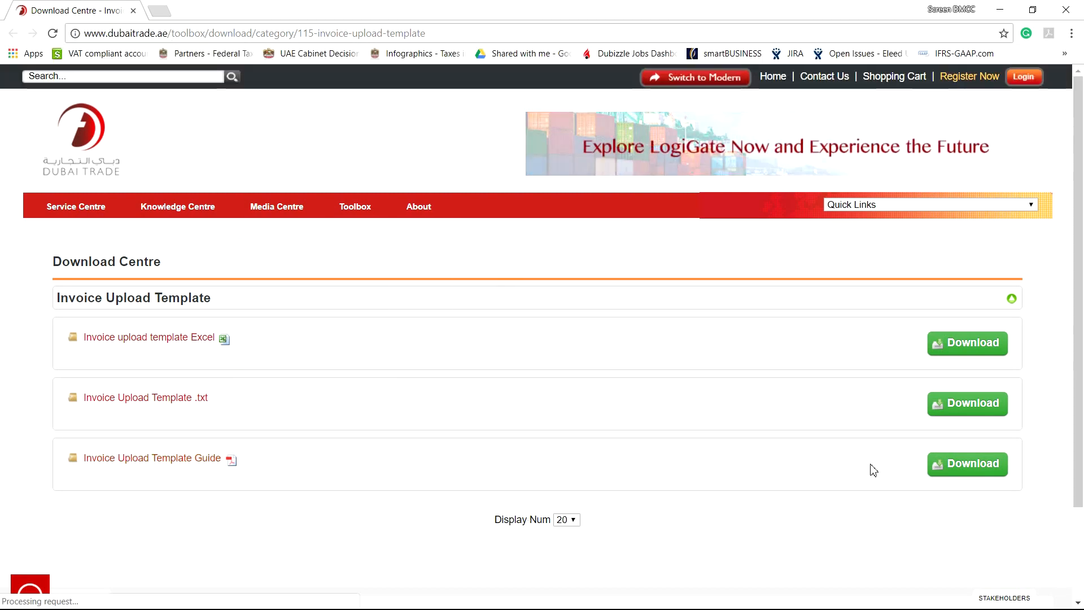
{"action": "left_click", "coordinate": [948, 471]}
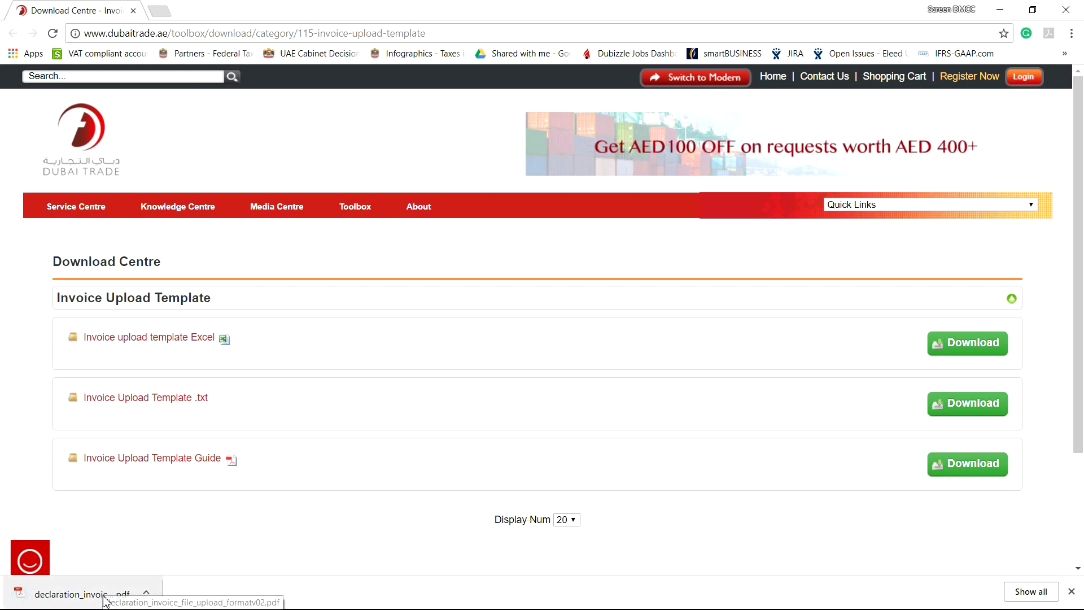
{"action": "left_click", "coordinate": [72, 593]}
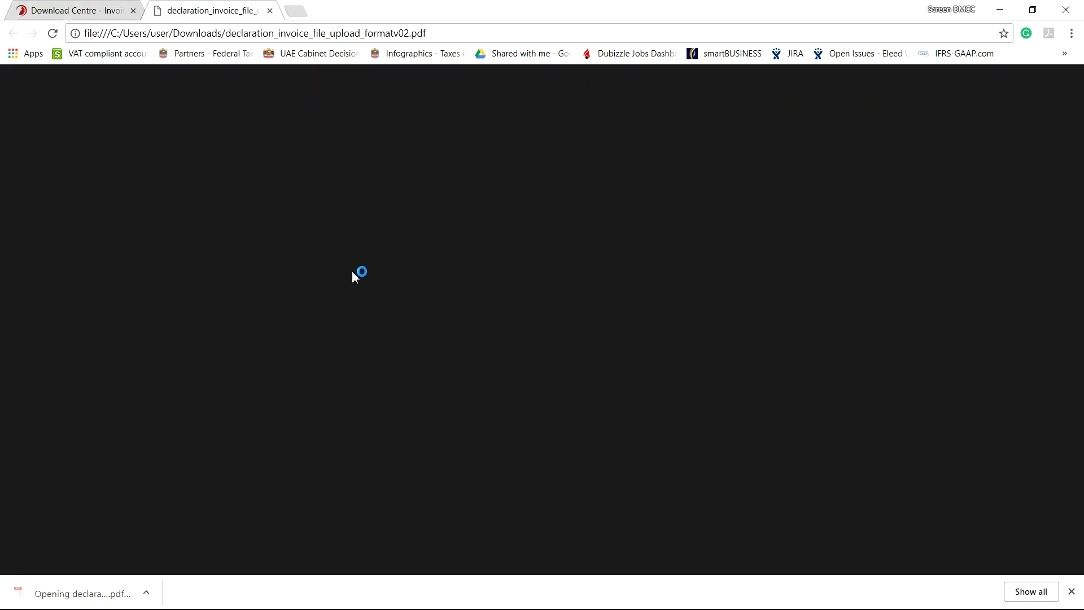
{"action": "scroll", "coordinate": [858, 248], "scroll_direction": "down", "scroll_amount": 10}
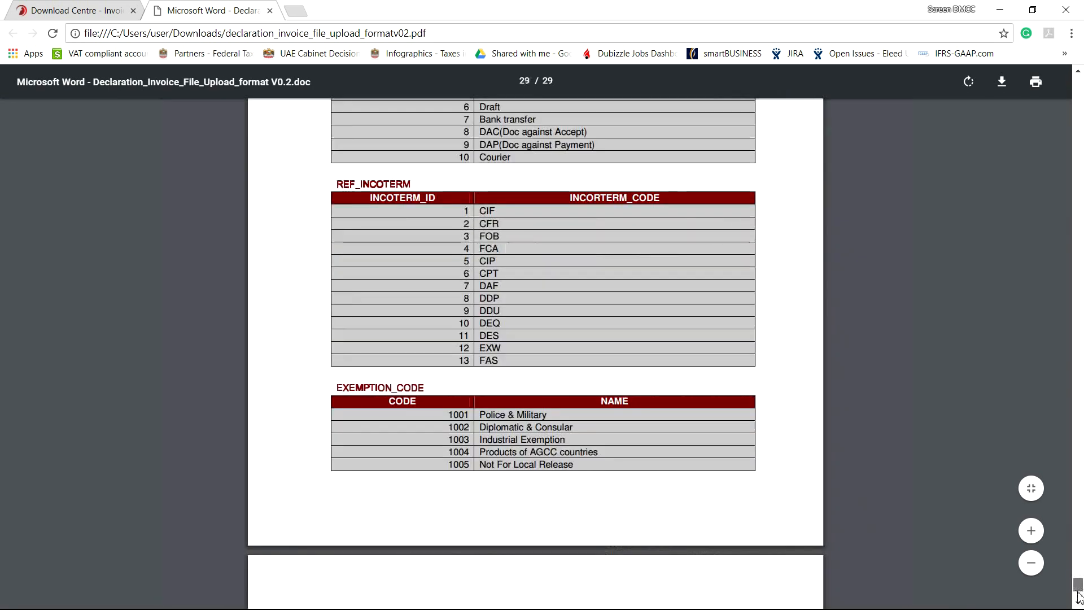
{"action": "scroll", "coordinate": [332, 288], "scroll_direction": "down", "scroll_amount": 5}
{"action": "left_click_drag", "start_coordinate": [331, 289], "coordinate": [452, 310]}
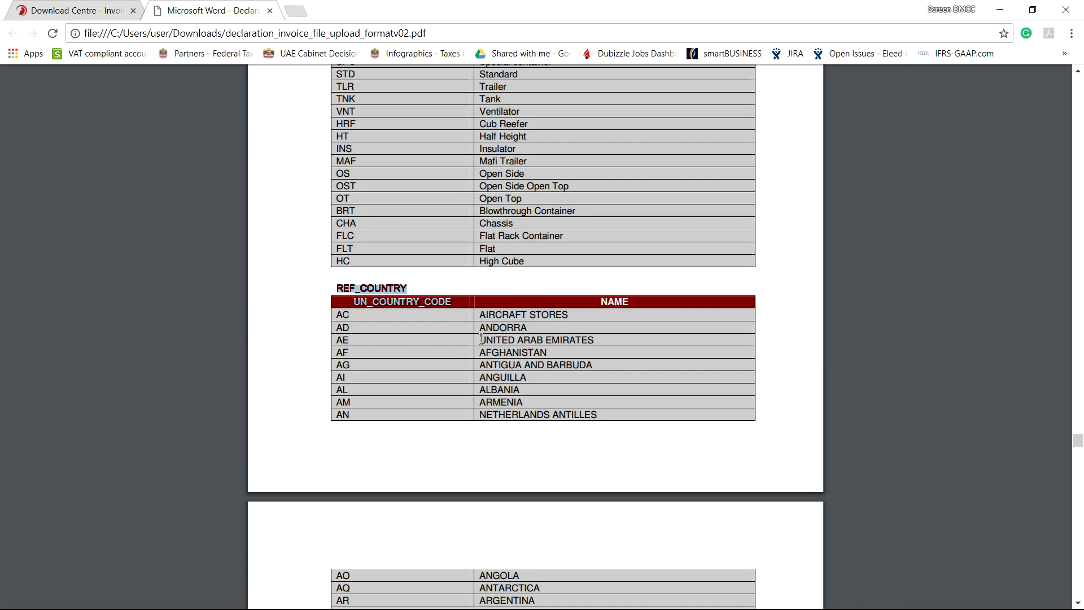
{"action": "left_click_drag", "start_coordinate": [337, 341], "coordinate": [595, 419]}
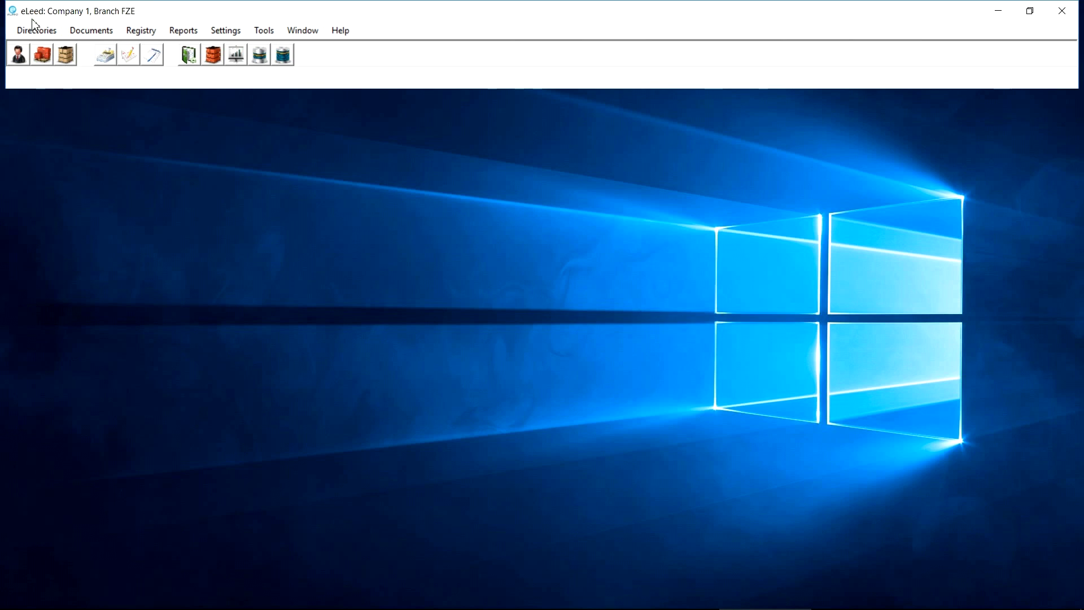
Open the Counterparty Groups and Counterparties directories from Directories > Counterparties and arrange both windows
{"action": "left_click", "coordinate": [35, 33]}
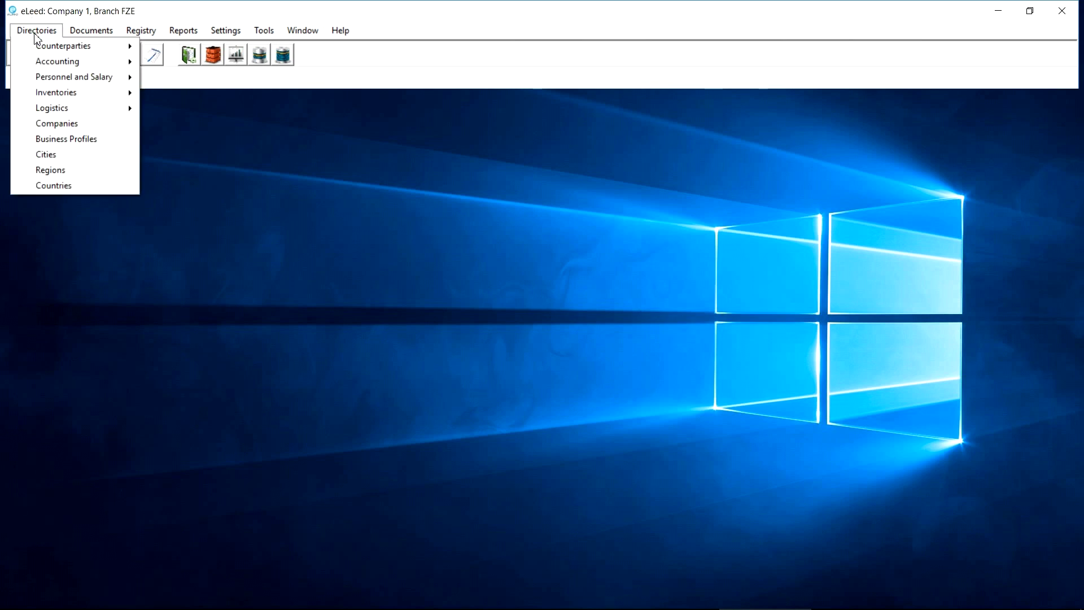
{"action": "mouse_move", "coordinate": [72, 52]}
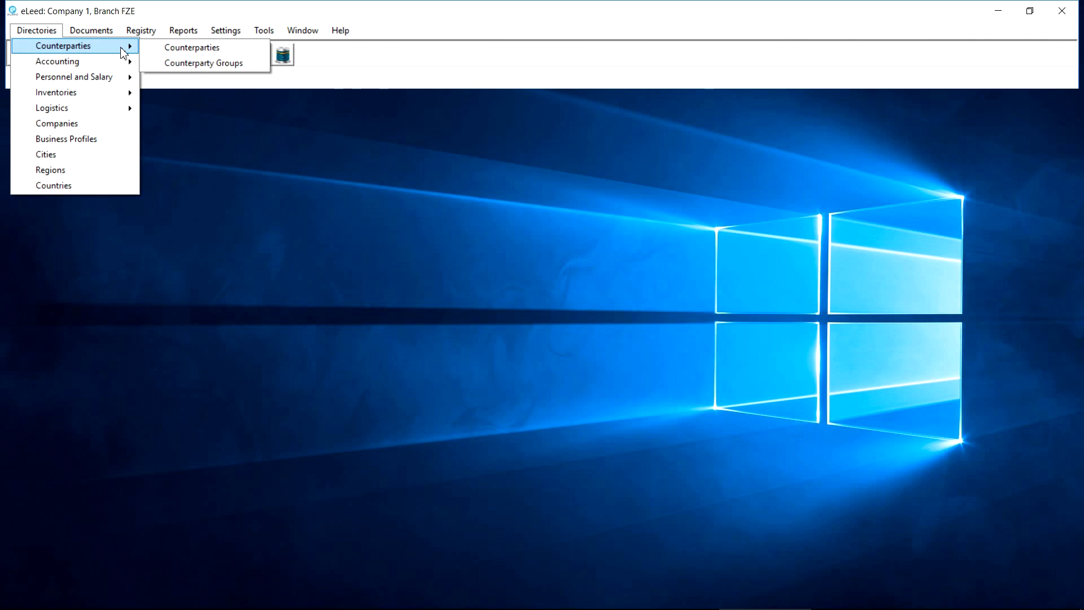
{"action": "left_click", "coordinate": [183, 63]}
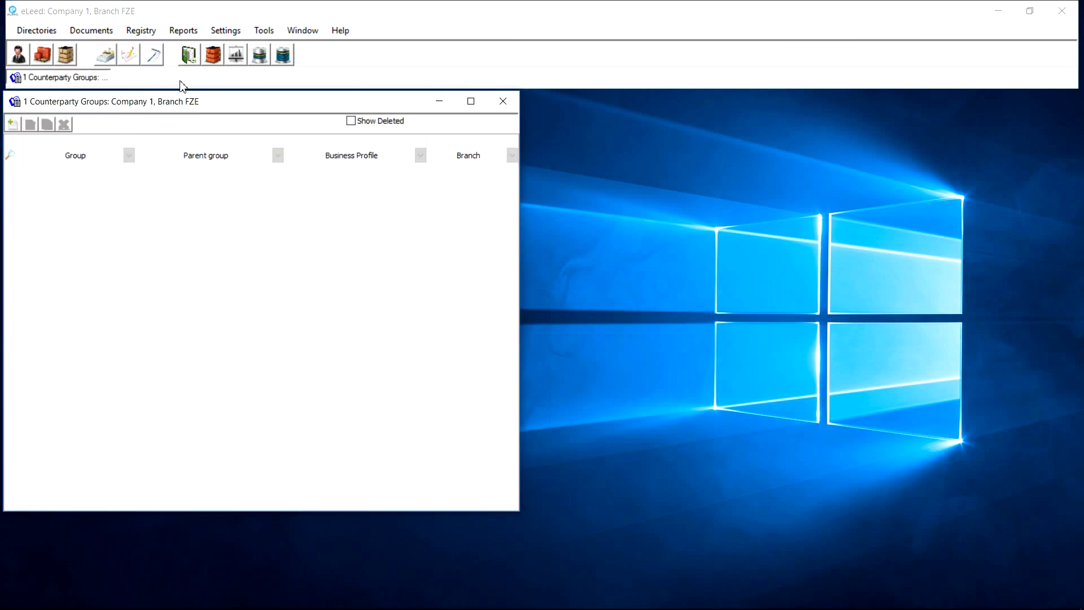
{"action": "left_click", "coordinate": [45, 30]}
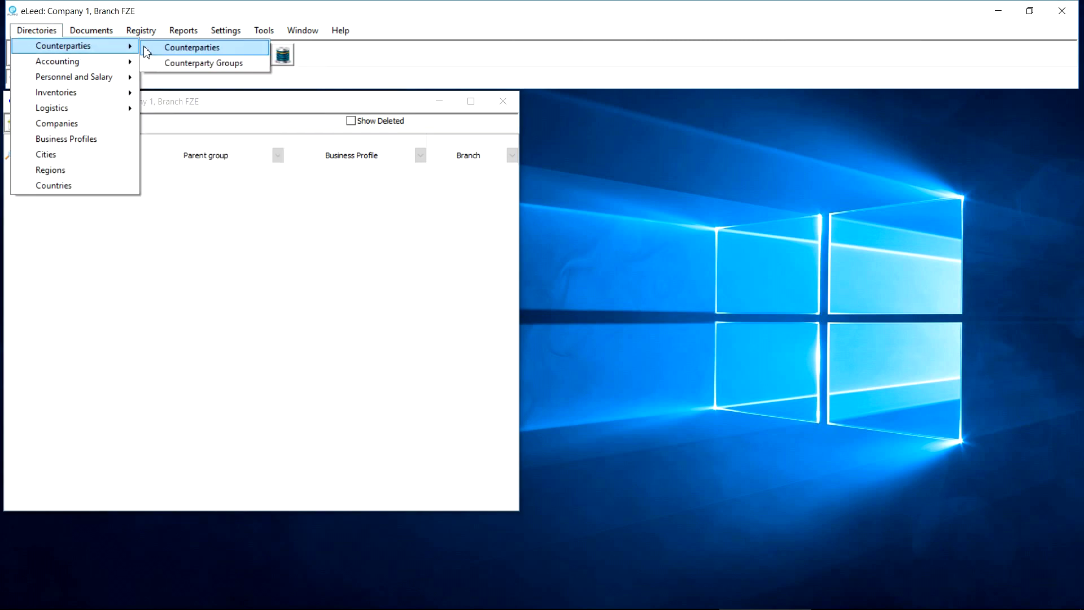
{"action": "left_click", "coordinate": [163, 50]}
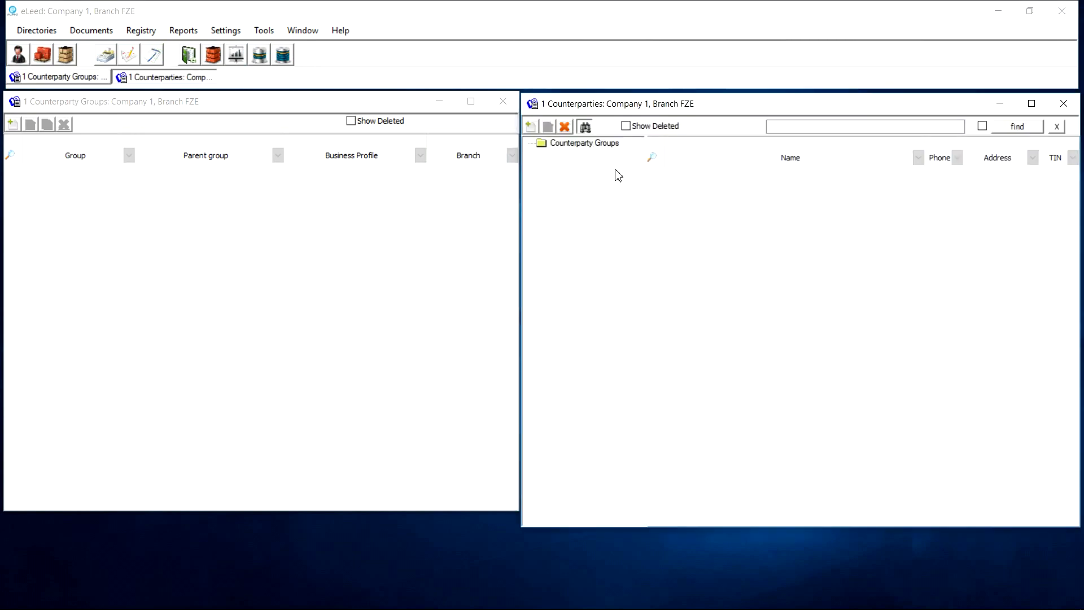
{"action": "left_click_drag", "start_coordinate": [672, 108], "coordinate": [676, 109]}
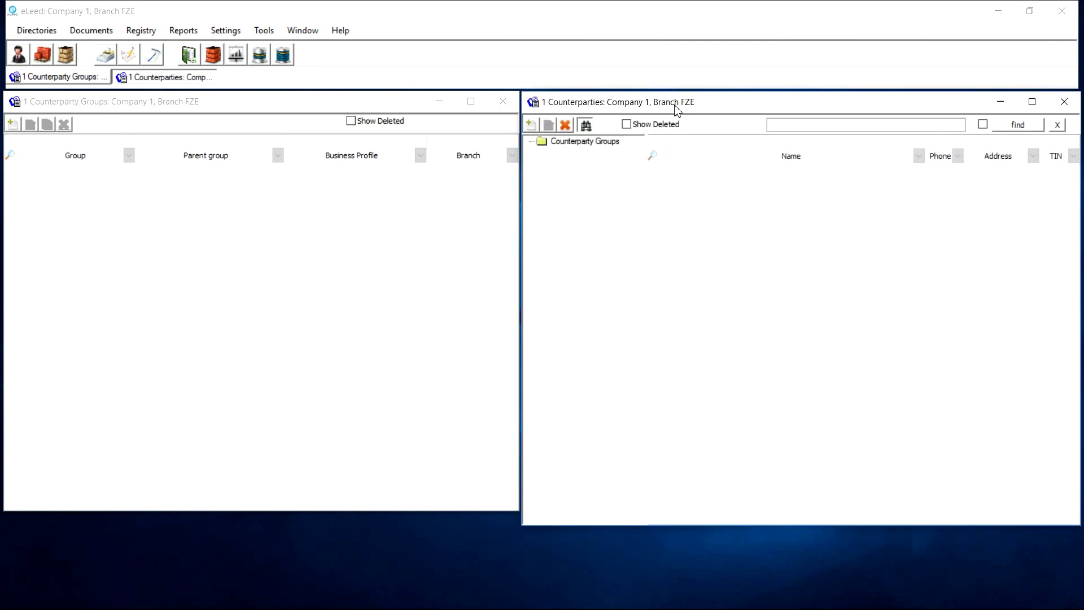
{"action": "left_click", "coordinate": [612, 145]}
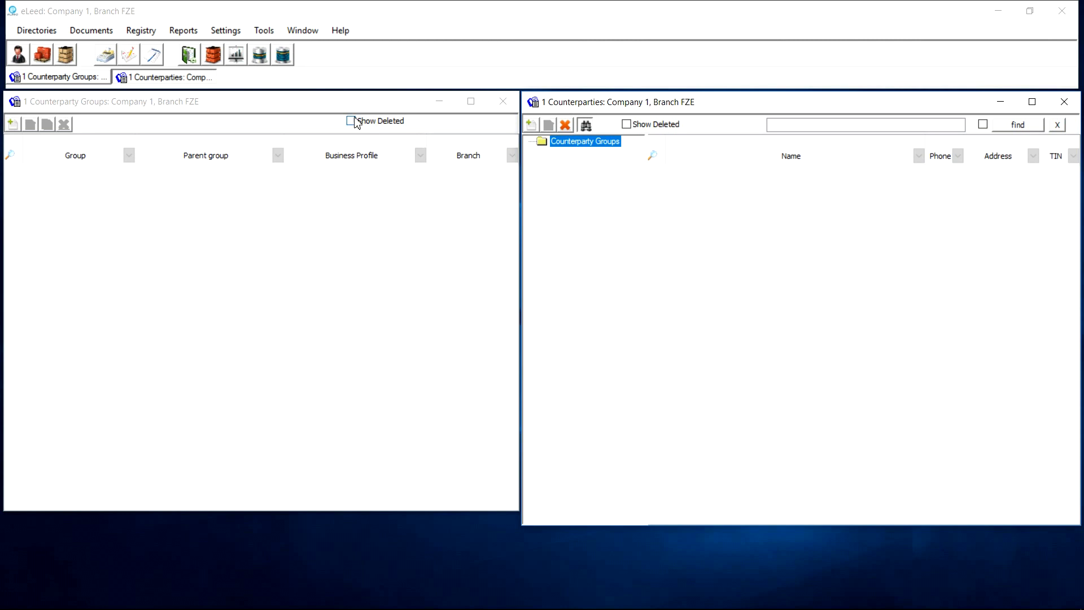
{"action": "left_click", "coordinate": [331, 109]}
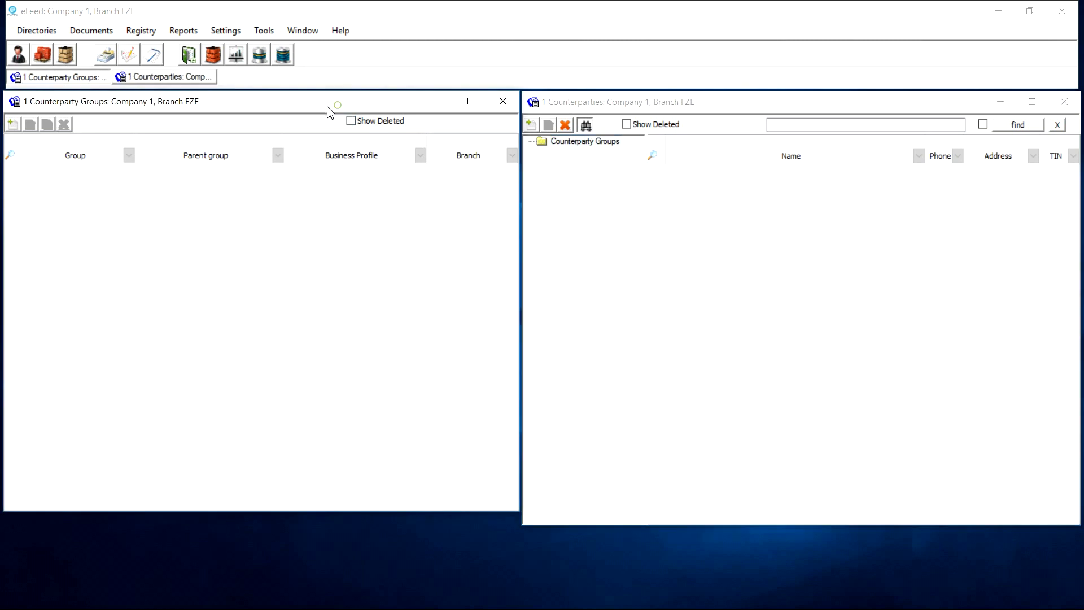
Add a Customers counterparty group with business profile Wholesale
{"action": "left_click", "coordinate": [12, 124]}
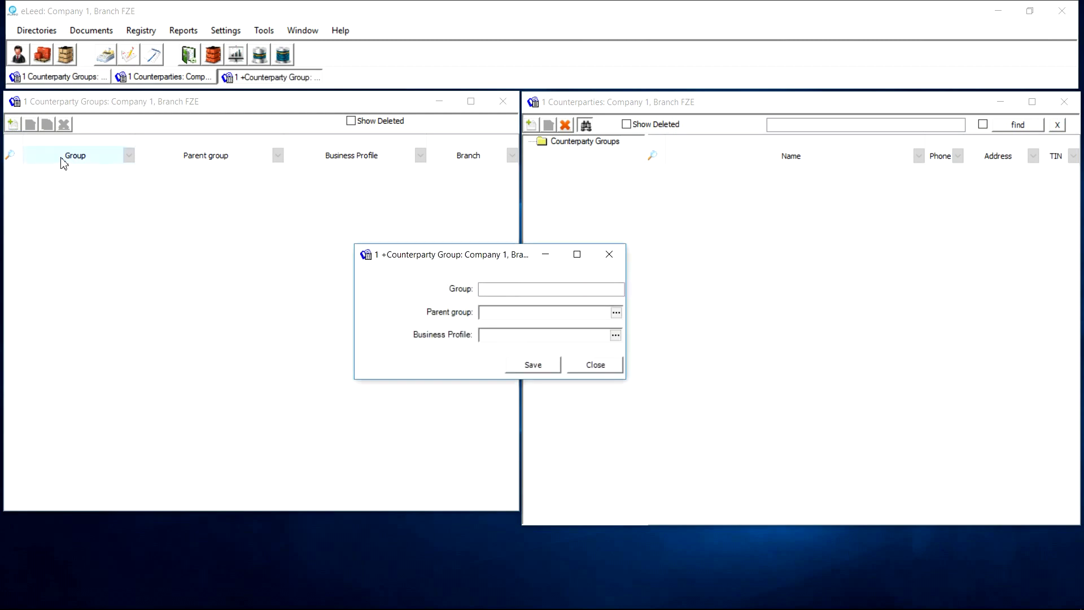
{"action": "left_click_drag", "start_coordinate": [412, 260], "coordinate": [297, 231]}
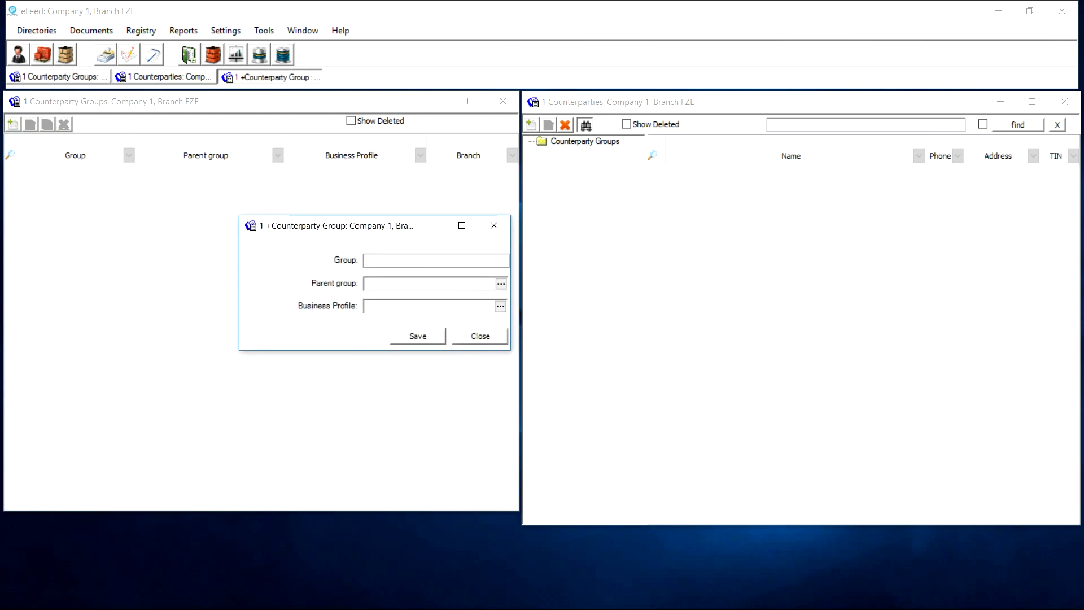
{"action": "left_click", "coordinate": [377, 260]}
{"action": "left_click", "coordinate": [501, 283]}
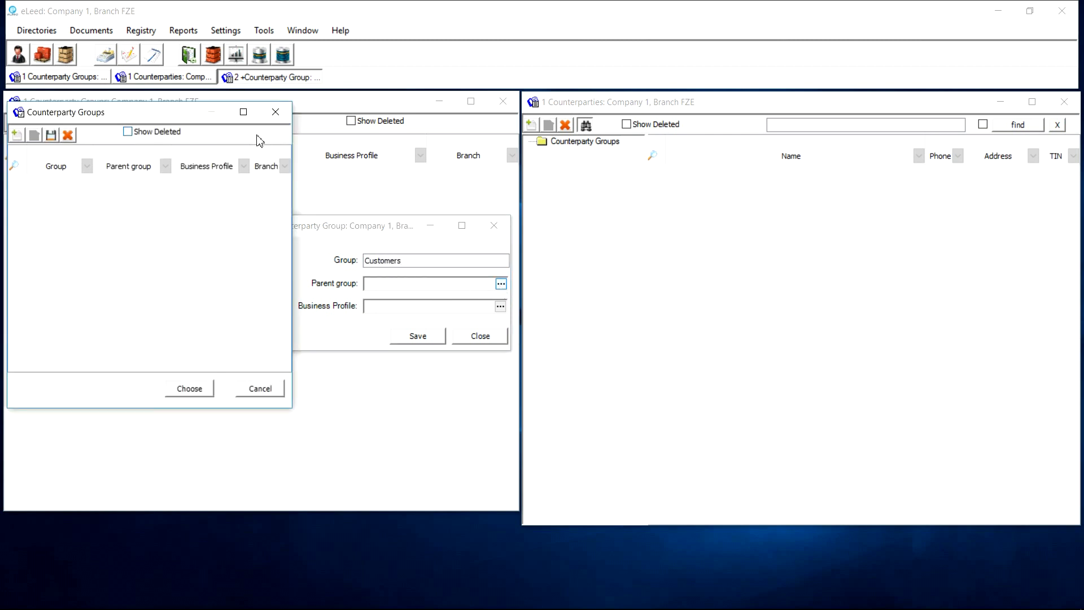
{"action": "left_click", "coordinate": [275, 111]}
{"action": "left_click", "coordinate": [500, 306]}
{"action": "double_click", "coordinate": [85, 181]}
{"action": "left_click", "coordinate": [424, 338]}
{"action": "left_click", "coordinate": [276, 124]}
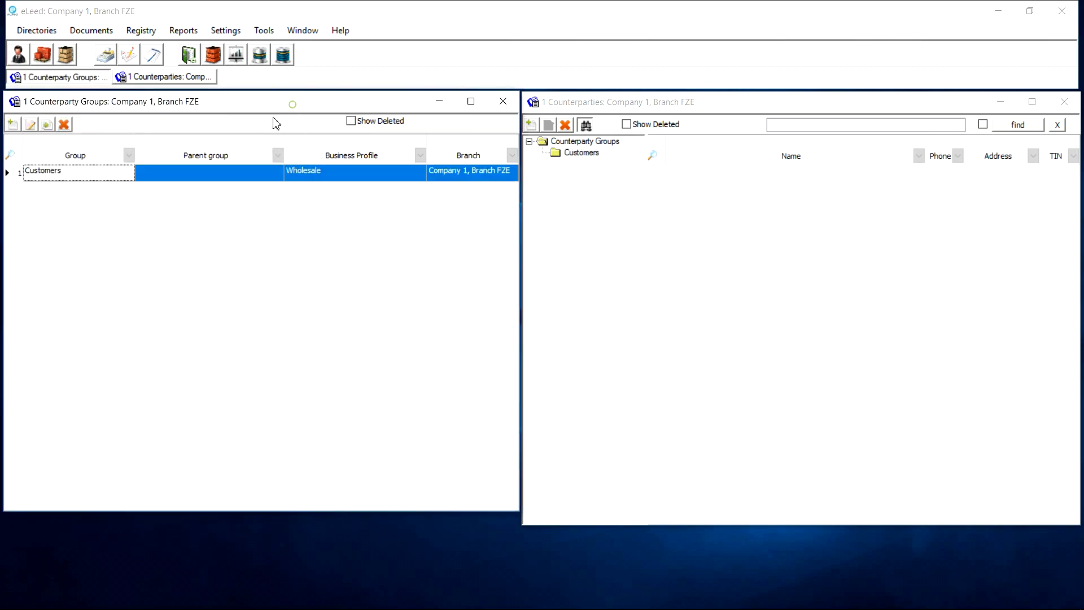
Add Local and International groups, each with parent group Customers
{"action": "left_click", "coordinate": [13, 124]}
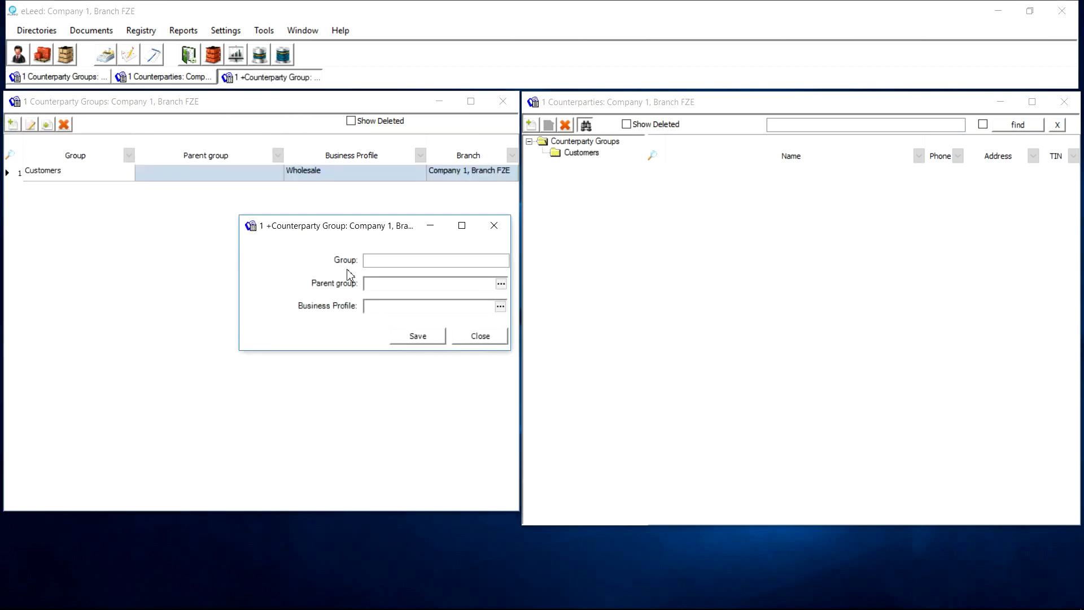
{"action": "type", "text": "Local"}
{"action": "left_click", "coordinate": [500, 283]}
{"action": "double_click", "coordinate": [127, 182]}
{"action": "left_click", "coordinate": [417, 337]}
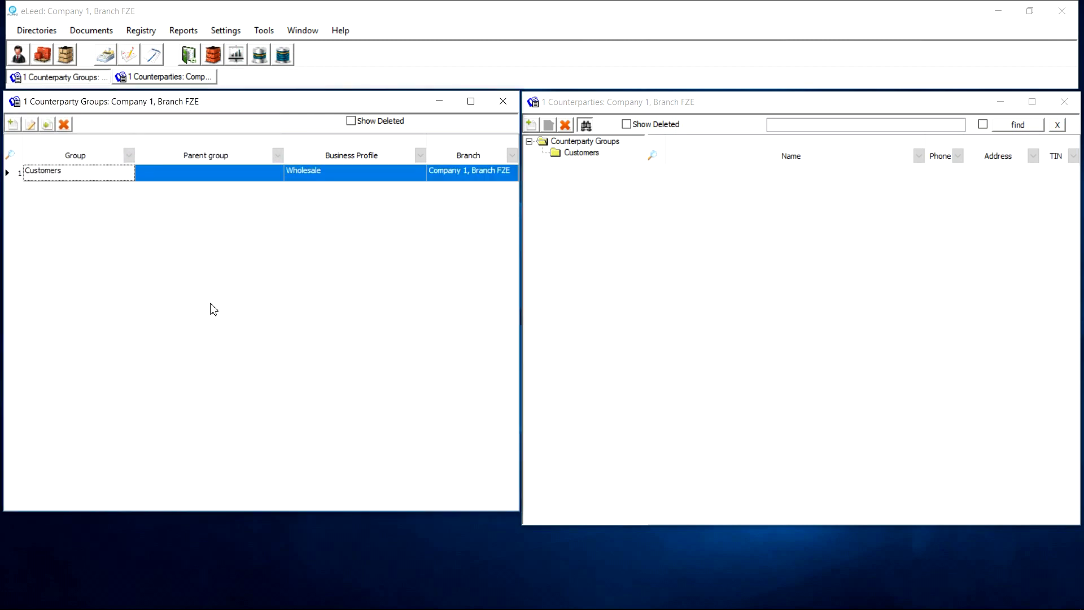
{"action": "left_click", "coordinate": [12, 124]}
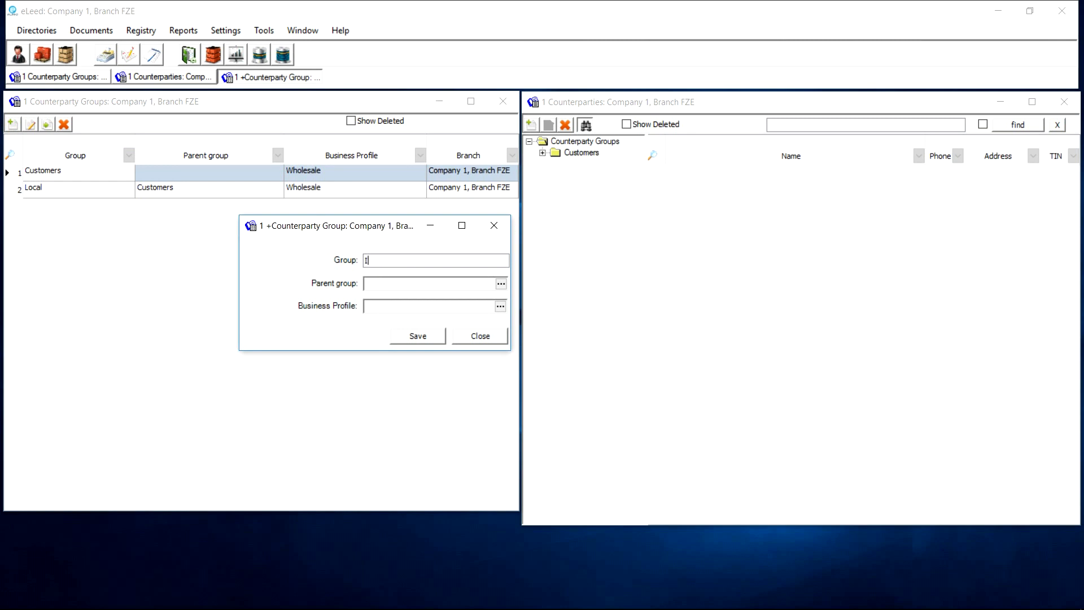
{"action": "type", "text": "International"}
{"action": "key", "text": "Tab"}
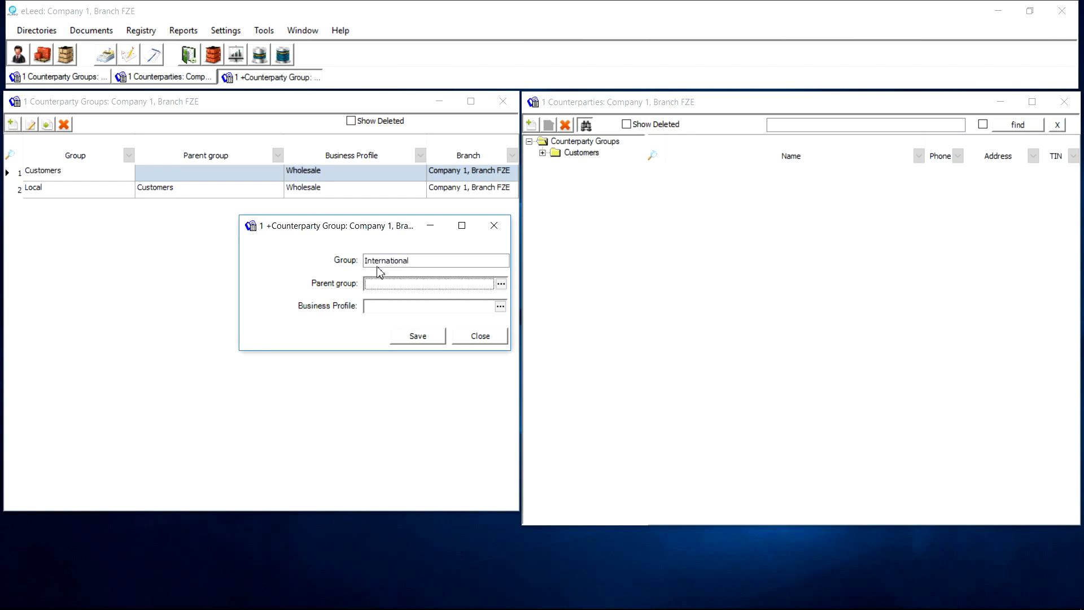
{"action": "left_click", "coordinate": [500, 284]}
{"action": "double_click", "coordinate": [89, 185]}
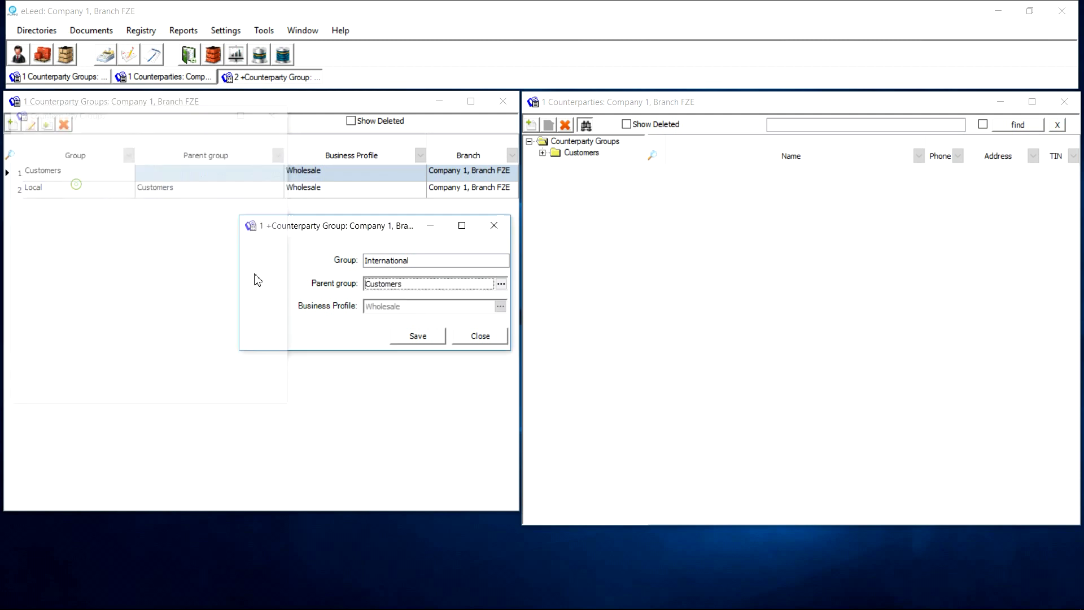
{"action": "left_click", "coordinate": [424, 337]}
Expand Customers in the Counterparties tree to show its Local and International subgroups
{"action": "left_click", "coordinate": [543, 152]}
{"action": "left_click", "coordinate": [583, 165]}
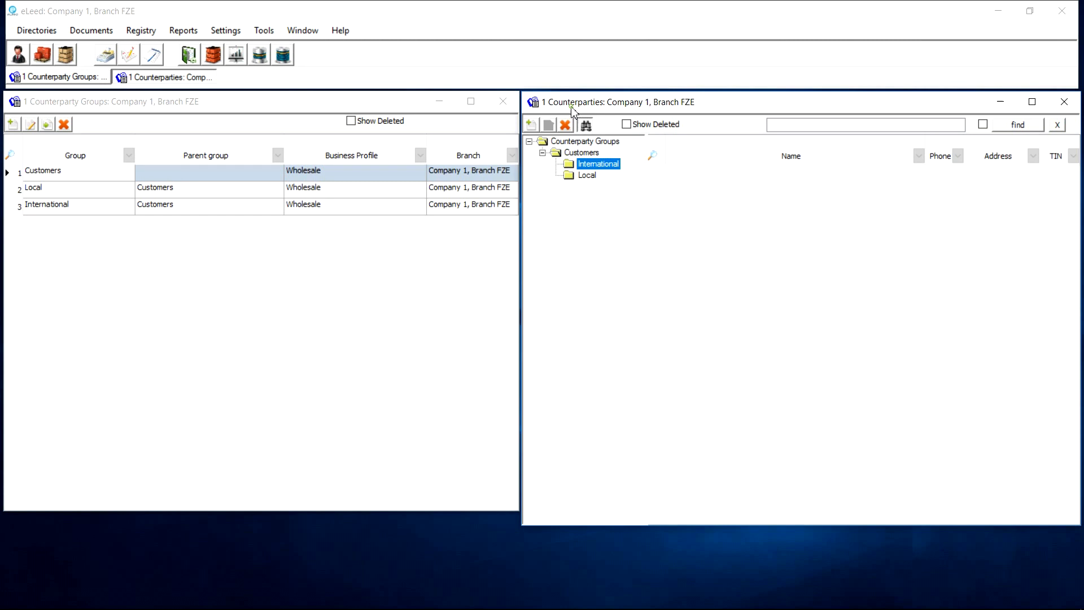
{"action": "left_click", "coordinate": [104, 107]}
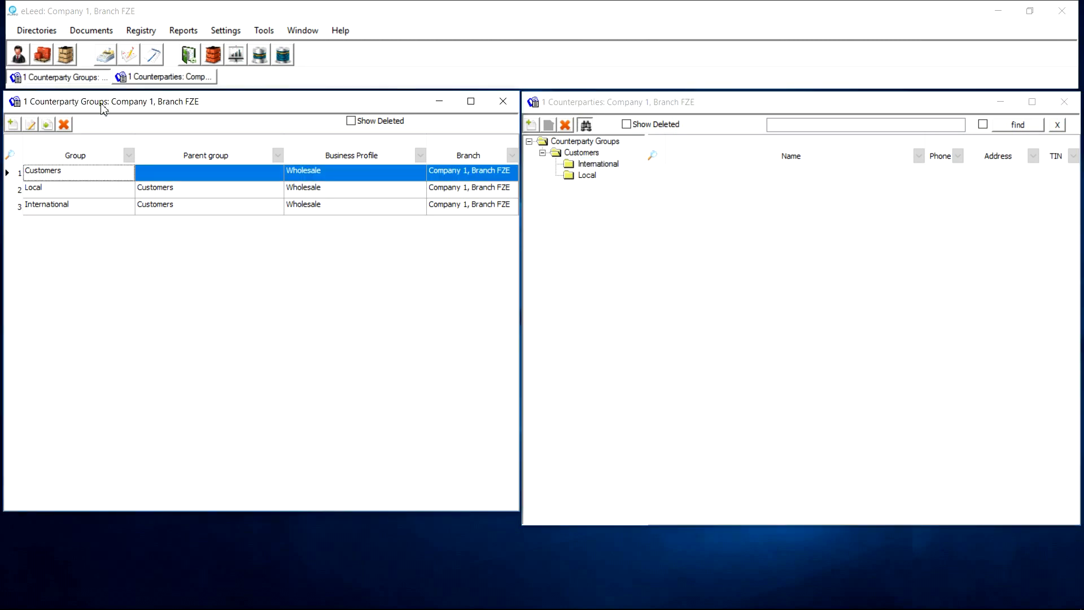
{"action": "left_click", "coordinate": [579, 152]}
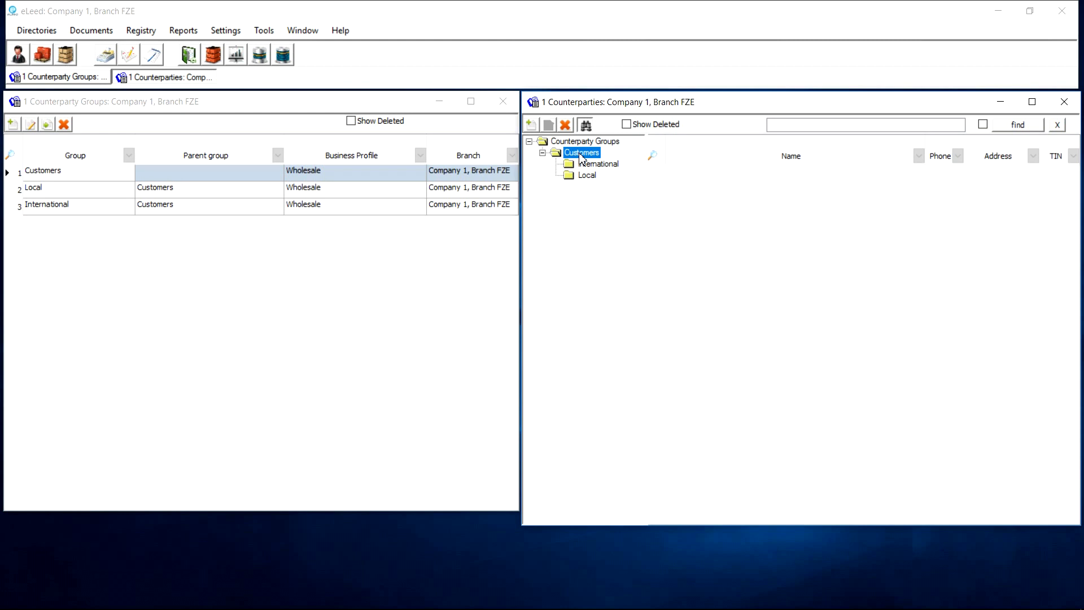
Add a top-level Suppliers group with business profile Wholesale
{"action": "right_click", "coordinate": [578, 146]}
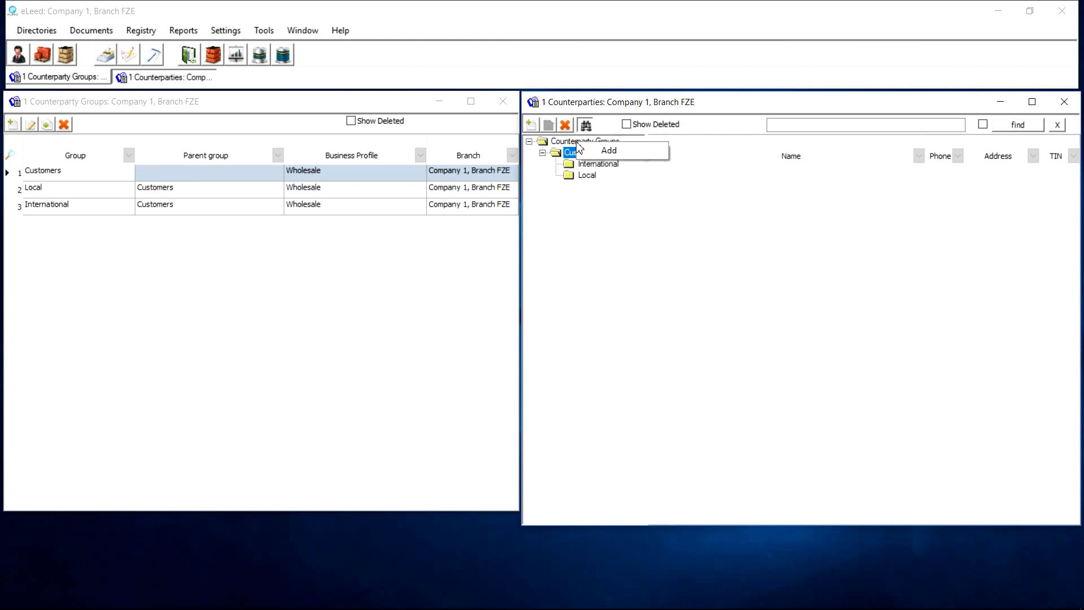
{"action": "right_click", "coordinate": [572, 142]}
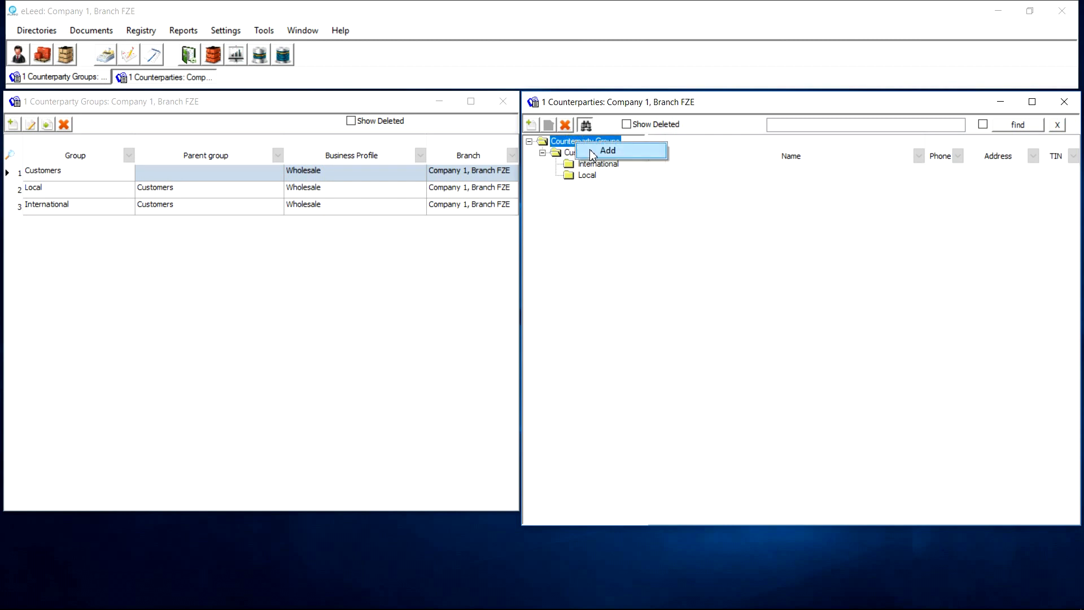
{"action": "left_click", "coordinate": [592, 152]}
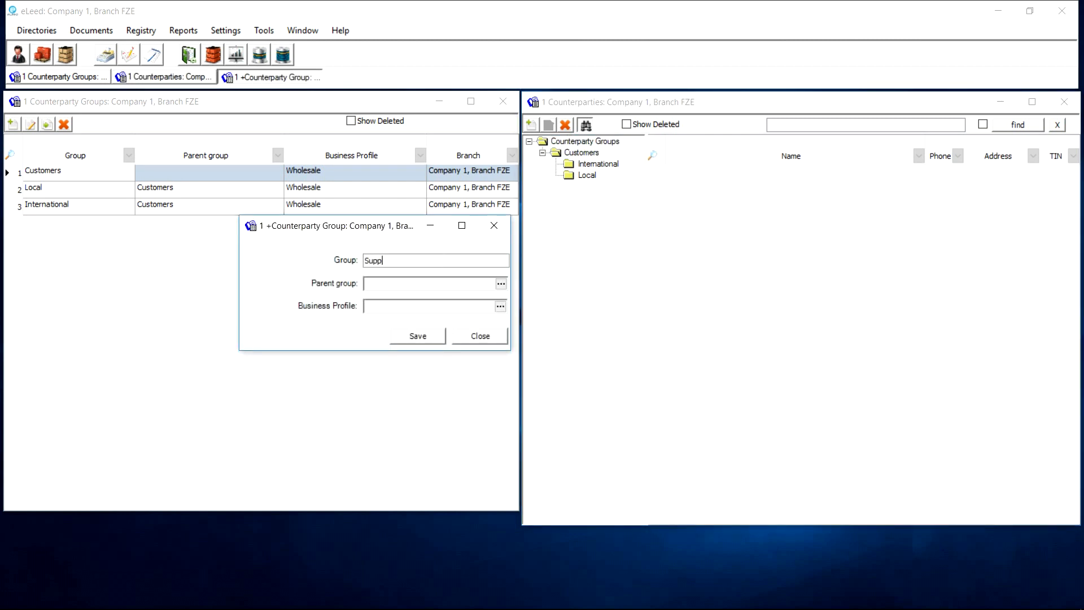
{"action": "type", "text": "Suppliers"}
{"action": "left_click", "coordinate": [500, 306]}
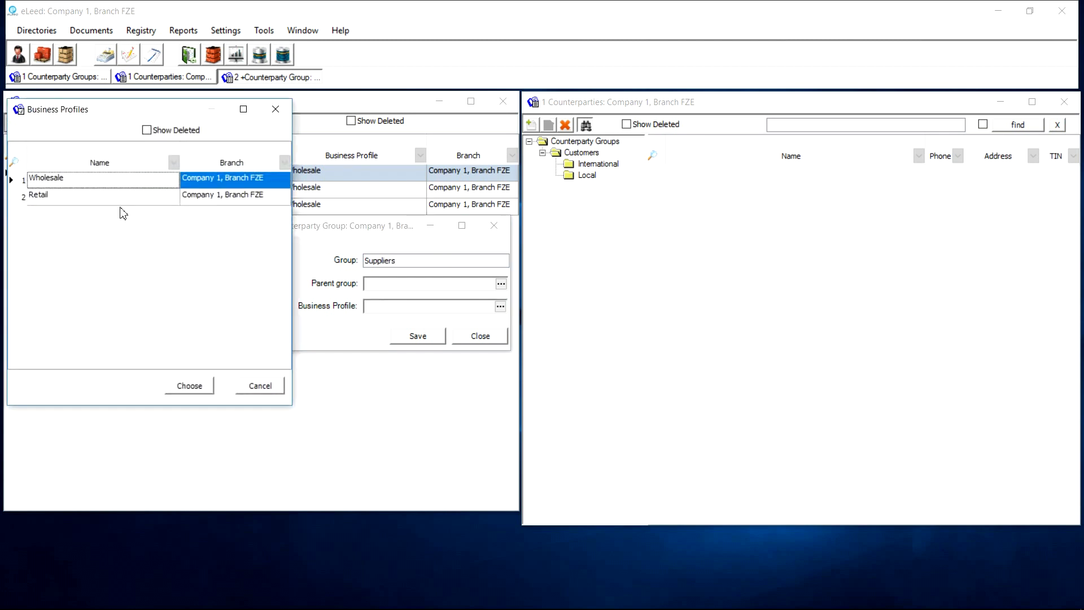
{"action": "double_click", "coordinate": [97, 179]}
{"action": "left_click", "coordinate": [418, 337]}
Add Local and 'Internationl' subgroups under Suppliers
{"action": "left_click", "coordinate": [561, 167]}
{"action": "right_click", "coordinate": [578, 169]}
{"action": "left_click", "coordinate": [596, 176]}
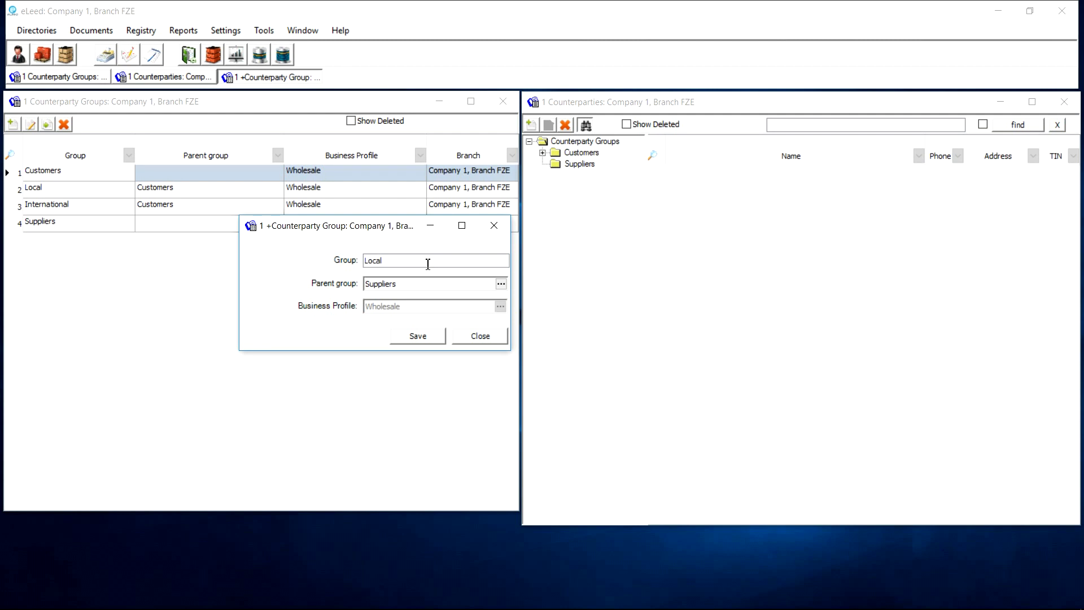
{"action": "left_click", "coordinate": [417, 336]}
{"action": "right_click", "coordinate": [587, 187]}
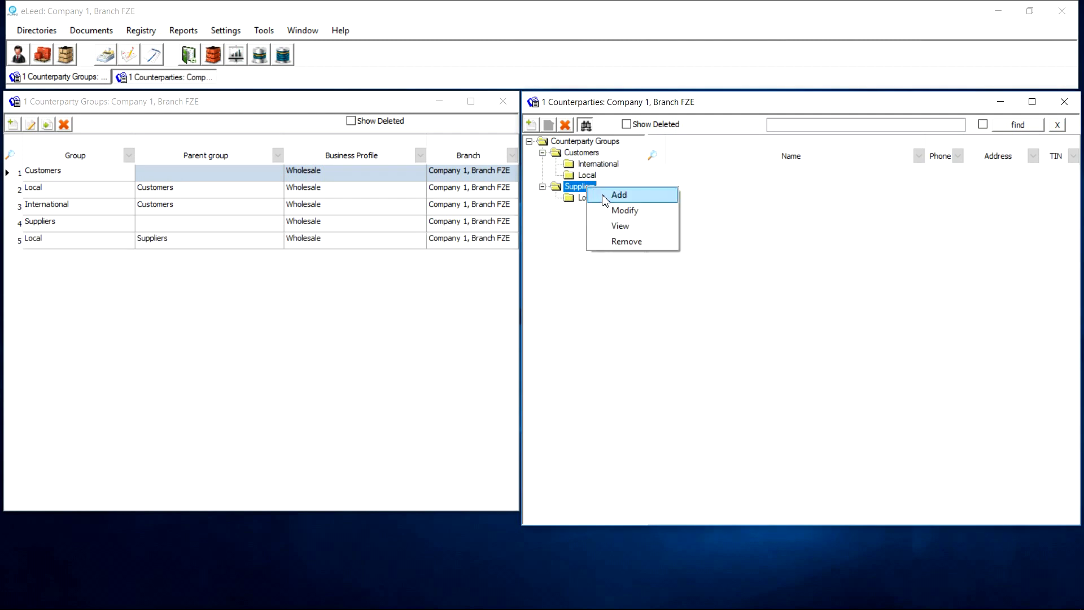
{"action": "left_click", "coordinate": [605, 196]}
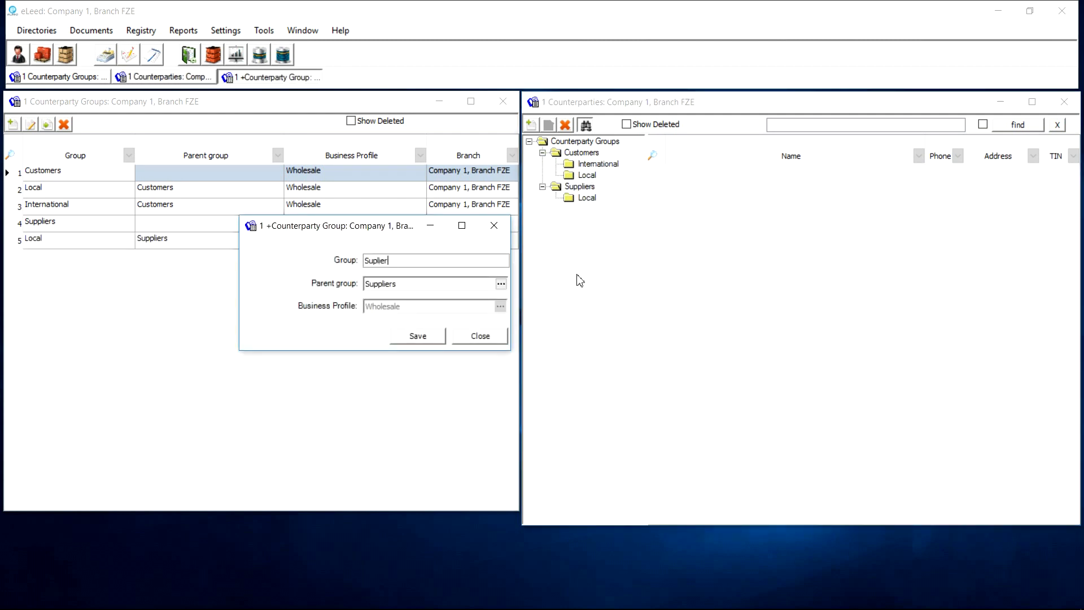
{"action": "type", "text": "Suplie"}
{"action": "key", "text": "BackSpace"}
{"action": "key", "text": "BackSpace"}
{"action": "key", "text": "BackSpace"}
{"action": "key", "text": "BackSpace"}
{"action": "key", "text": "BackSpace"}
{"action": "key", "text": "BackSpace"}
{"action": "type", "text": "Internationl"}
{"action": "left_click", "coordinate": [418, 336]}
Correct the misspelled Suppliers subgroup name to 'International' and save it
{"action": "left_click", "coordinate": [594, 176]}
{"action": "right_click", "coordinate": [594, 179]}
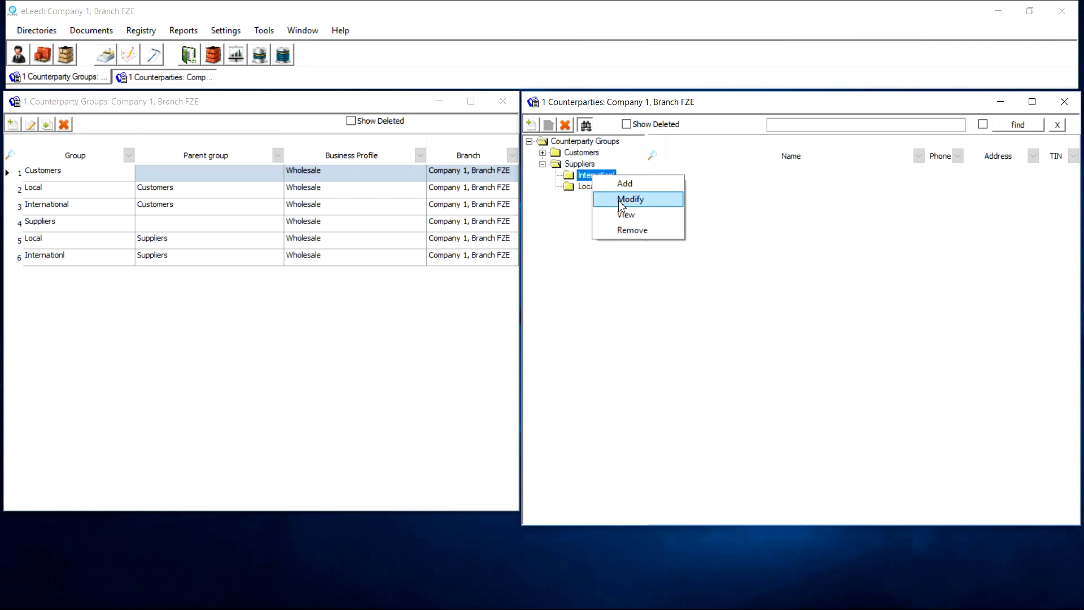
{"action": "left_click", "coordinate": [628, 200]}
{"action": "left_click", "coordinate": [404, 261]}
{"action": "type", "text": "ationa"}
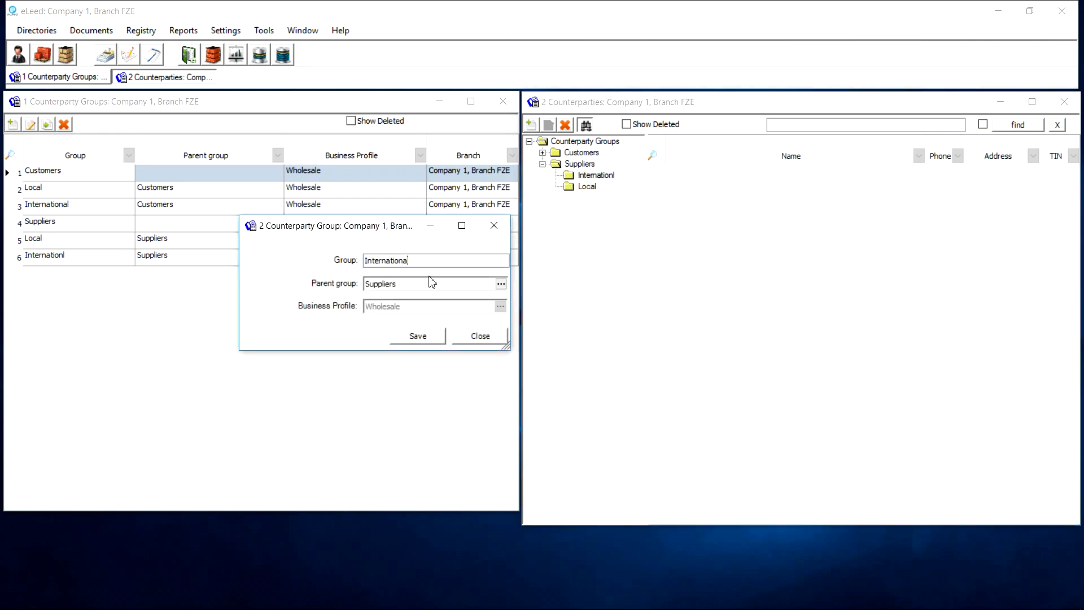
{"action": "left_click", "coordinate": [423, 340]}
{"action": "left_click", "coordinate": [327, 108]}
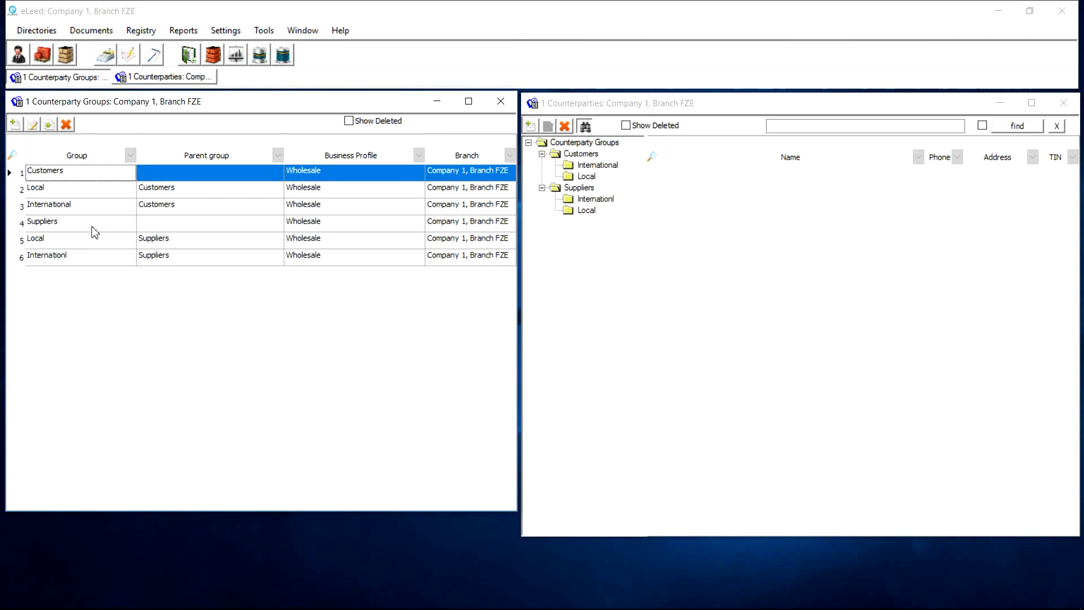
Open the Suppliers group editor and close it without changes
{"action": "double_click", "coordinate": [94, 232]}
{"action": "left_click_drag", "start_coordinate": [220, 175], "coordinate": [282, 288]}
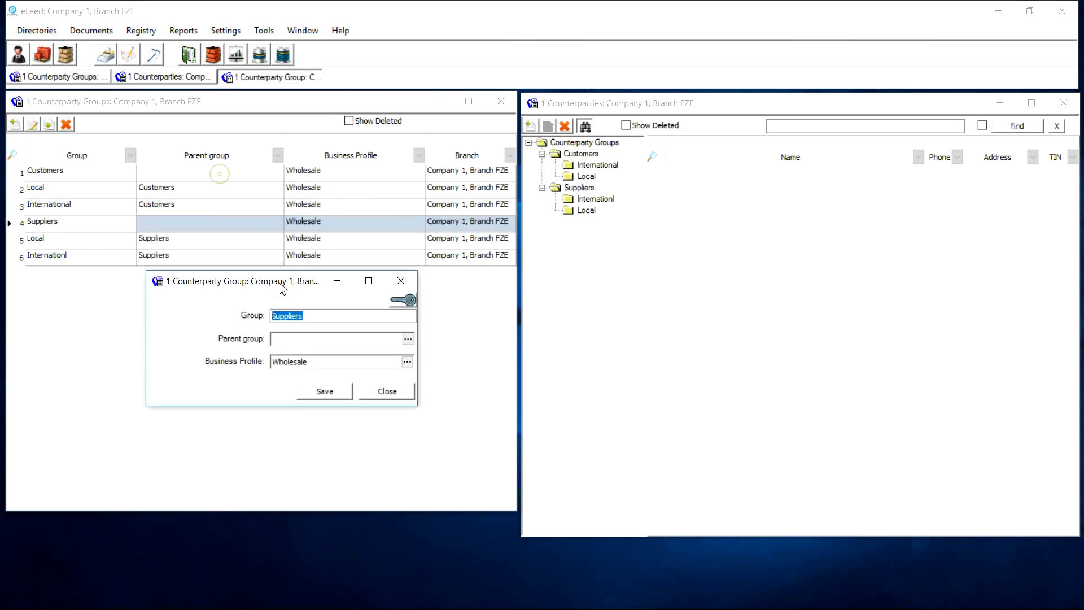
{"action": "left_click", "coordinate": [401, 280]}
Open Business Profiles and Companies, and show Branch Deira's business profiles
{"action": "left_click", "coordinate": [36, 29]}
{"action": "left_click", "coordinate": [66, 139]}
{"action": "left_click", "coordinate": [37, 30]}
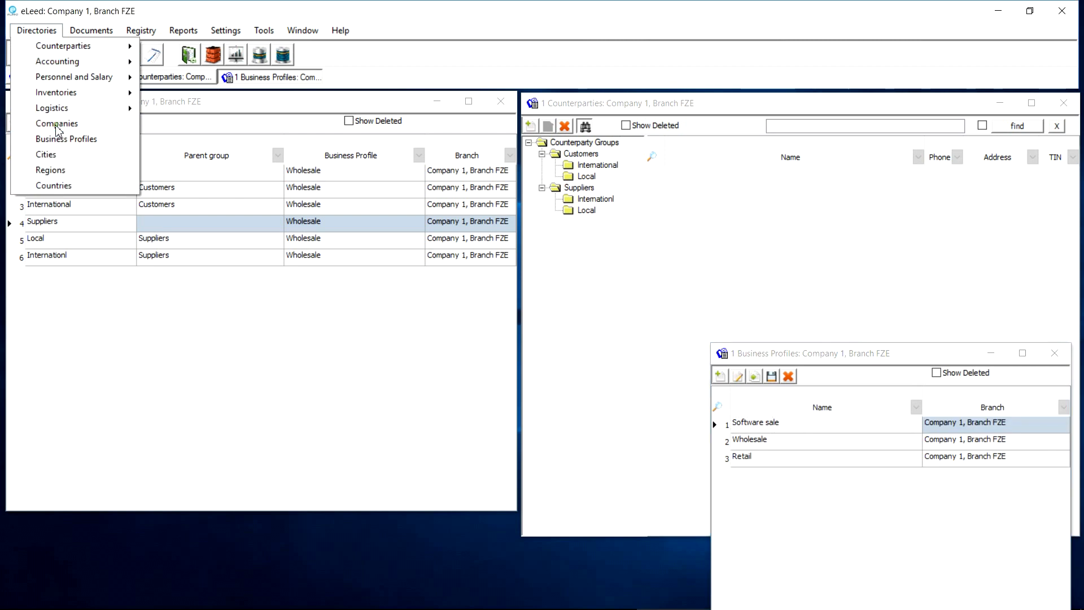
{"action": "left_click", "coordinate": [57, 123]}
{"action": "double_click", "coordinate": [198, 274]}
{"action": "left_click", "coordinate": [714, 279]}
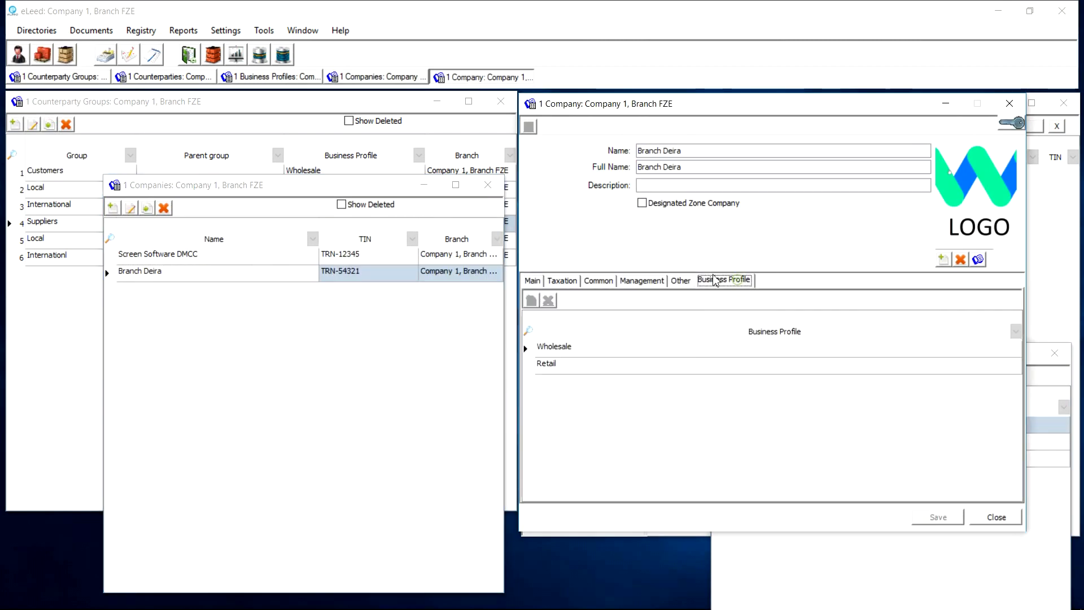
{"action": "left_click", "coordinate": [488, 185]}
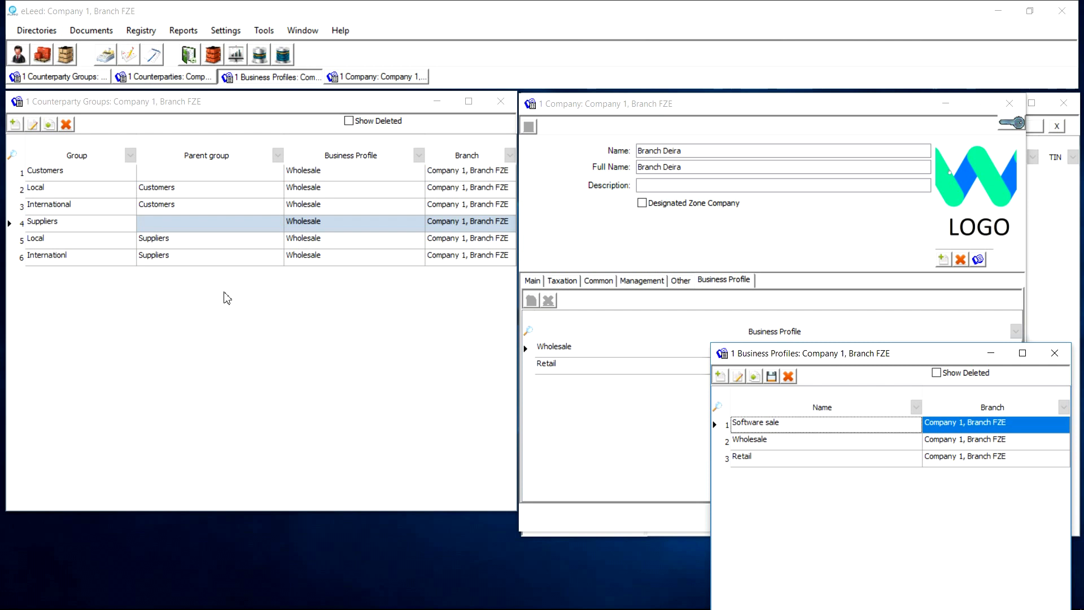
Start a new counterparty group and browse its business profile choices, highlighting Retail
{"action": "left_click", "coordinate": [15, 127]}
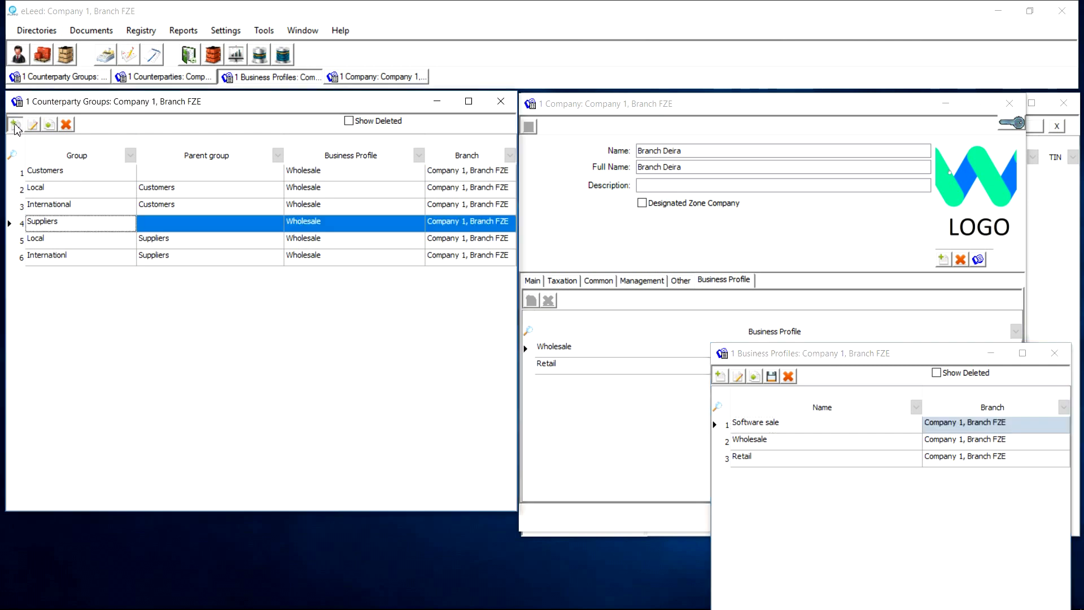
{"action": "left_click_drag", "start_coordinate": [268, 271], "coordinate": [246, 177]}
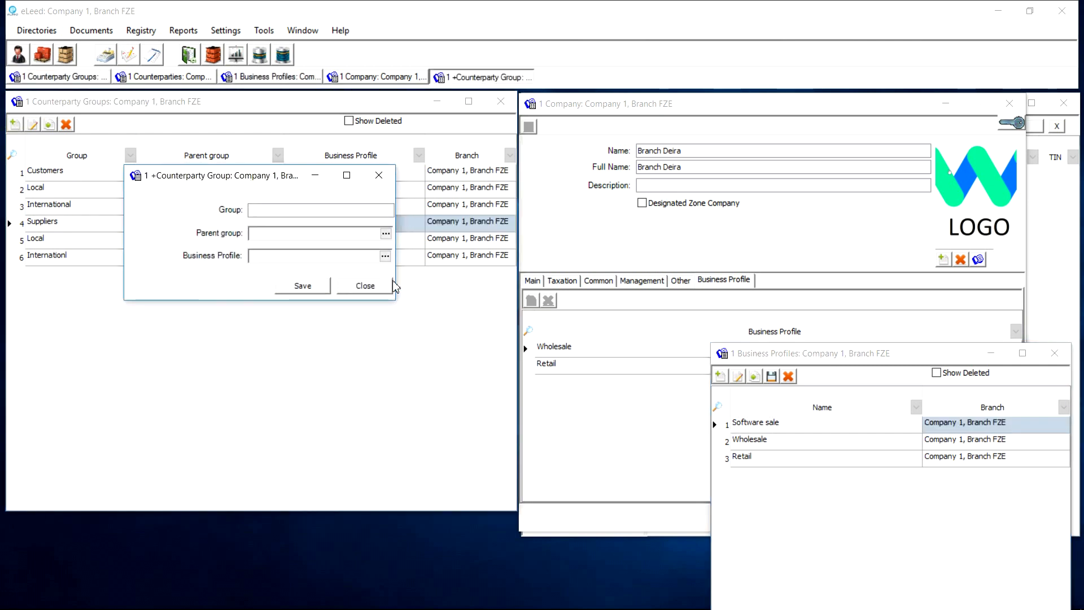
{"action": "left_click", "coordinate": [385, 256]}
{"action": "left_click_drag", "start_coordinate": [377, 328], "coordinate": [375, 325]}
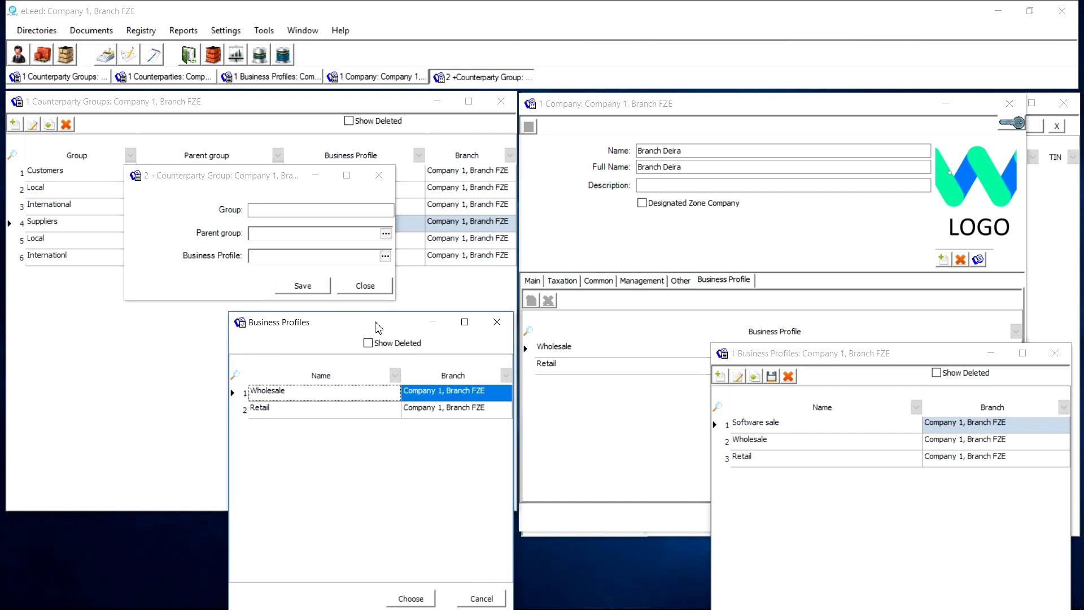
{"action": "left_click", "coordinate": [415, 415]}
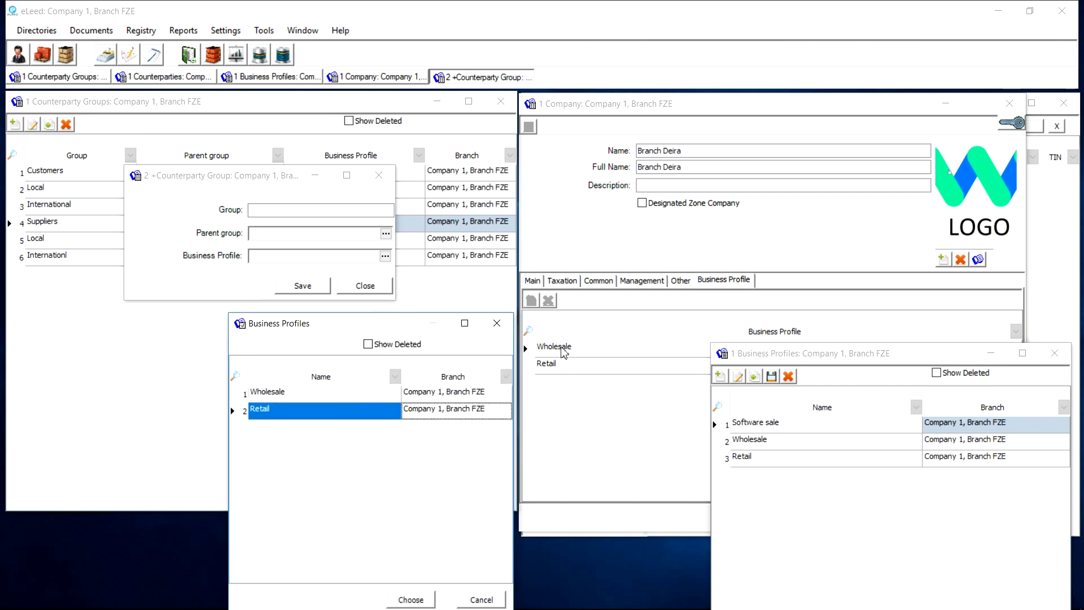
Select Wholesale and Retail in the company card and in the profiles directory
{"action": "left_click", "coordinate": [575, 351]}
{"action": "left_click", "coordinate": [575, 366]}
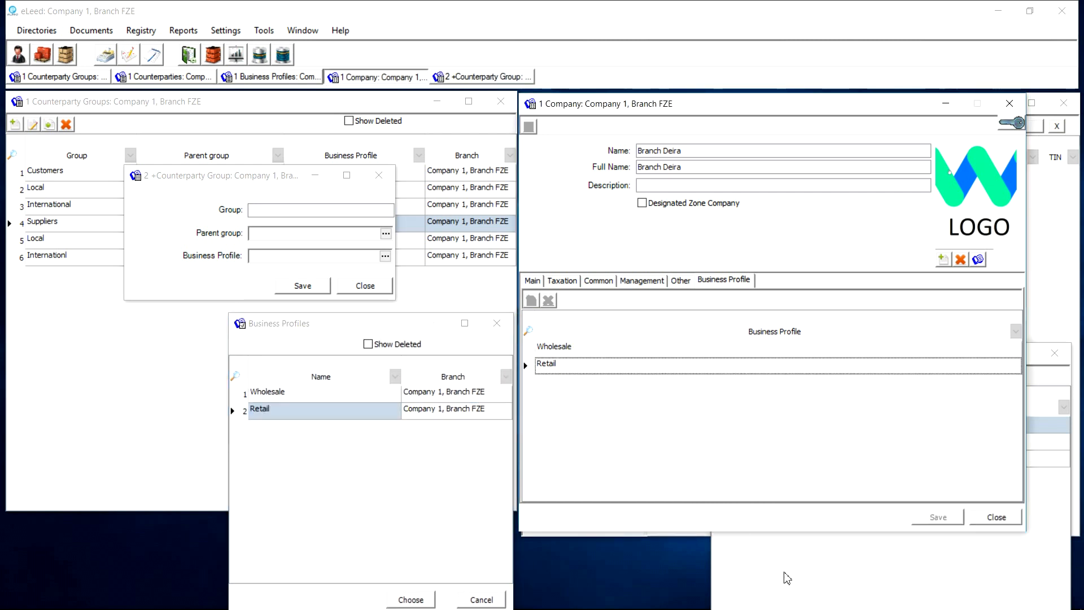
{"action": "left_click", "coordinate": [783, 571]}
{"action": "left_click", "coordinate": [774, 447]}
{"action": "left_click", "coordinate": [775, 460]}
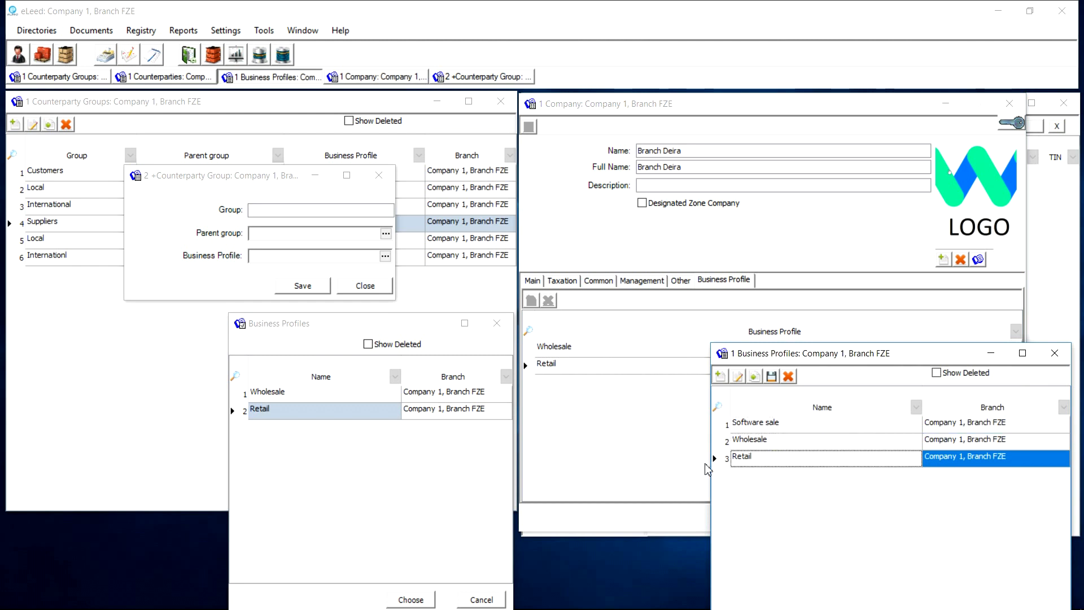
Discard the empty new group form, then close Business Profiles and the Branch Deira card
{"action": "left_click", "coordinate": [423, 327]}
{"action": "left_click", "coordinate": [497, 322]}
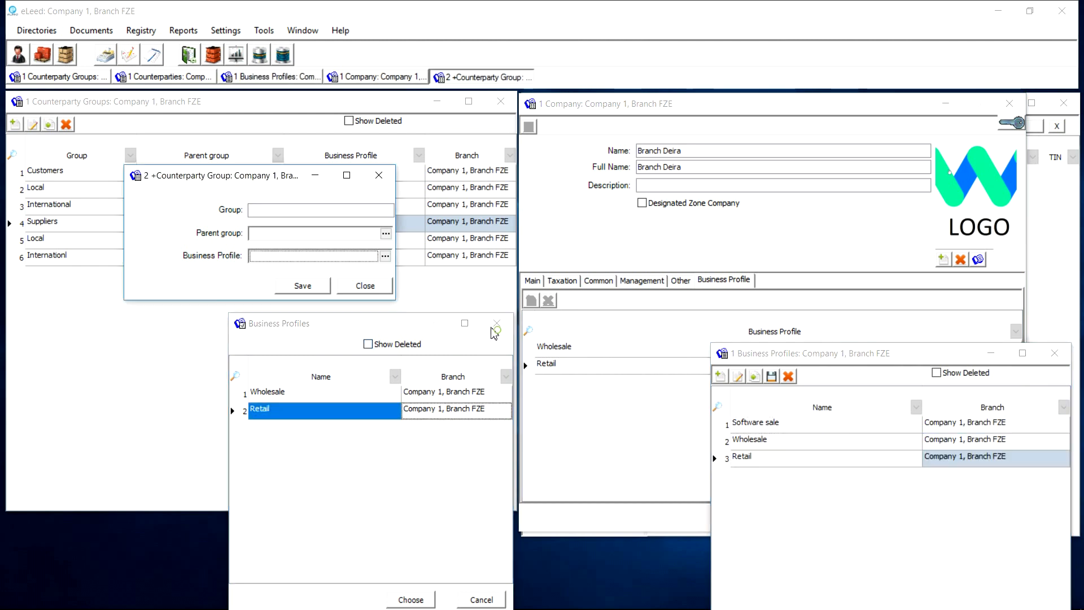
{"action": "left_click", "coordinate": [379, 175]}
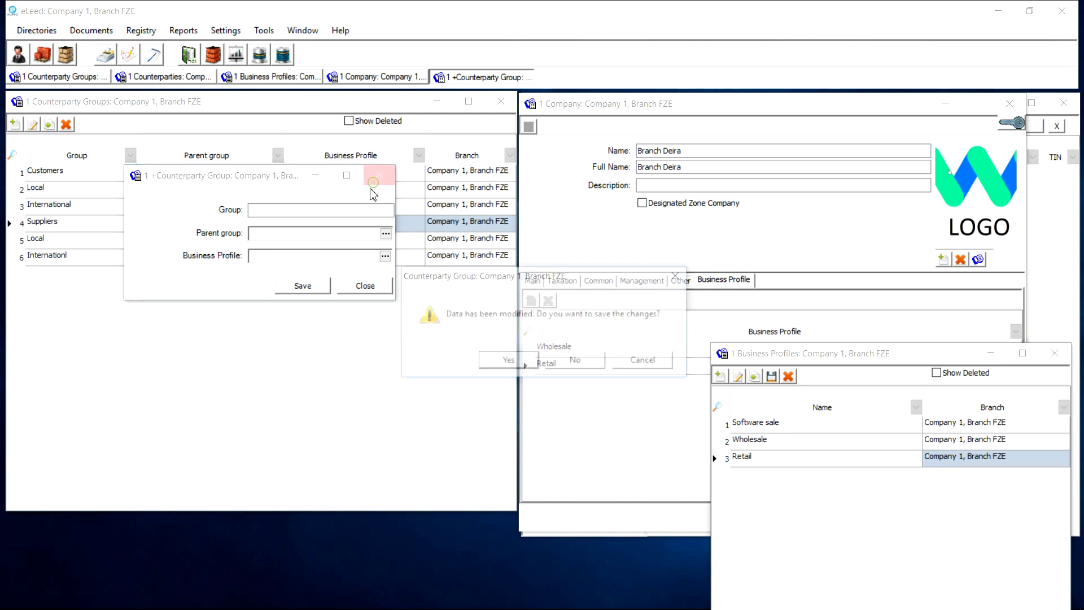
{"action": "left_click", "coordinate": [576, 361]}
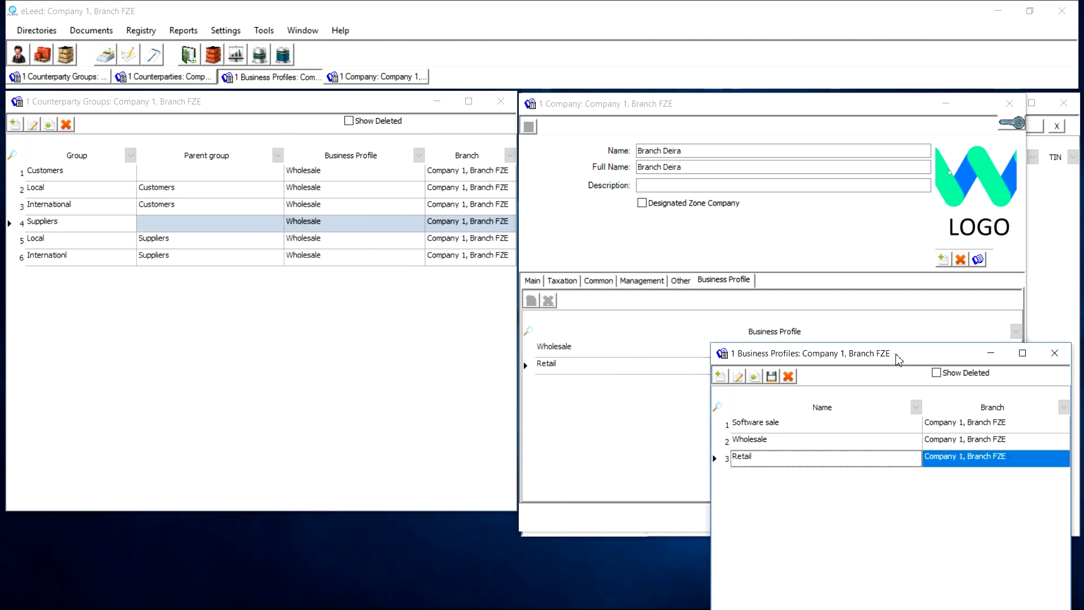
{"action": "left_click", "coordinate": [1054, 354]}
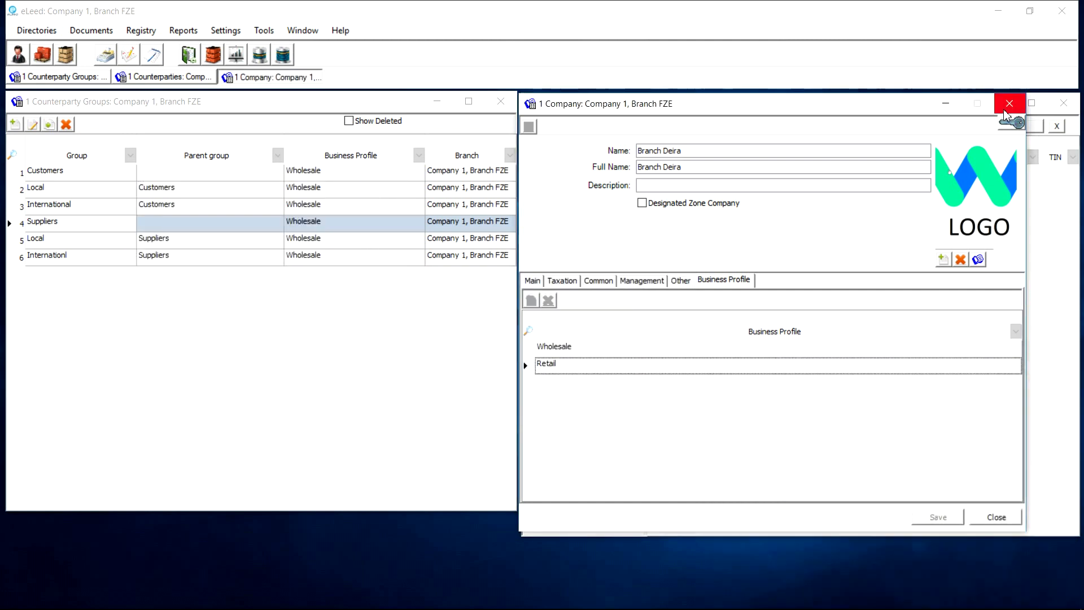
{"action": "key", "text": "Escape"}
Close the Counterparty Groups list and maximize the Counterparties window
{"action": "left_click", "coordinate": [500, 101]}
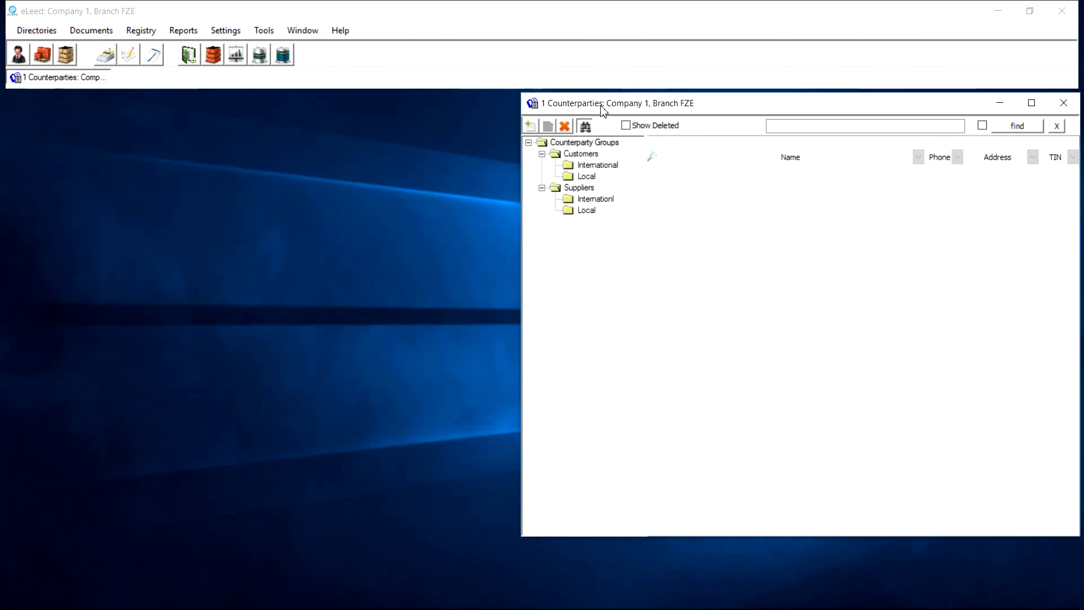
{"action": "left_click_drag", "start_coordinate": [601, 110], "coordinate": [412, 108]}
{"action": "double_click", "coordinate": [412, 109]}
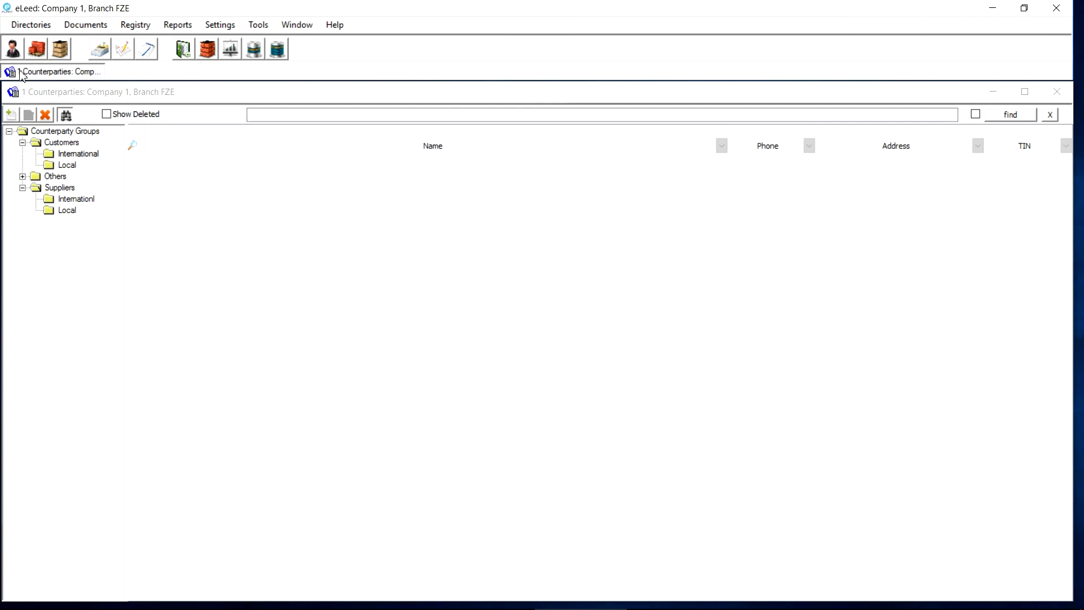
Create counterparty Lightspeed Distribution in the International group
{"action": "left_click", "coordinate": [14, 115]}
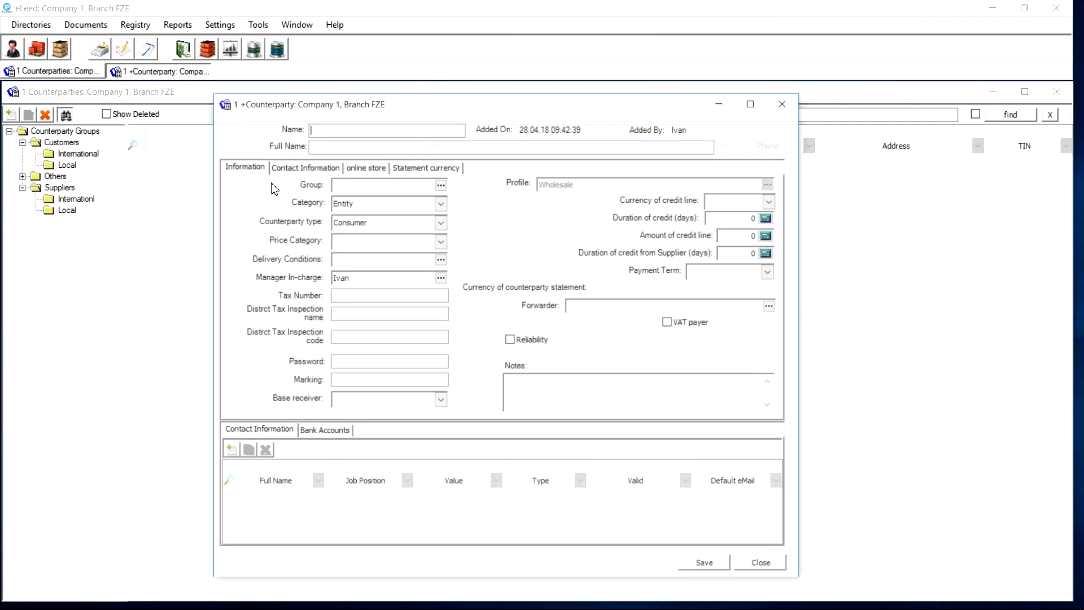
{"action": "type", "text": "Lightspeed Distribution"}
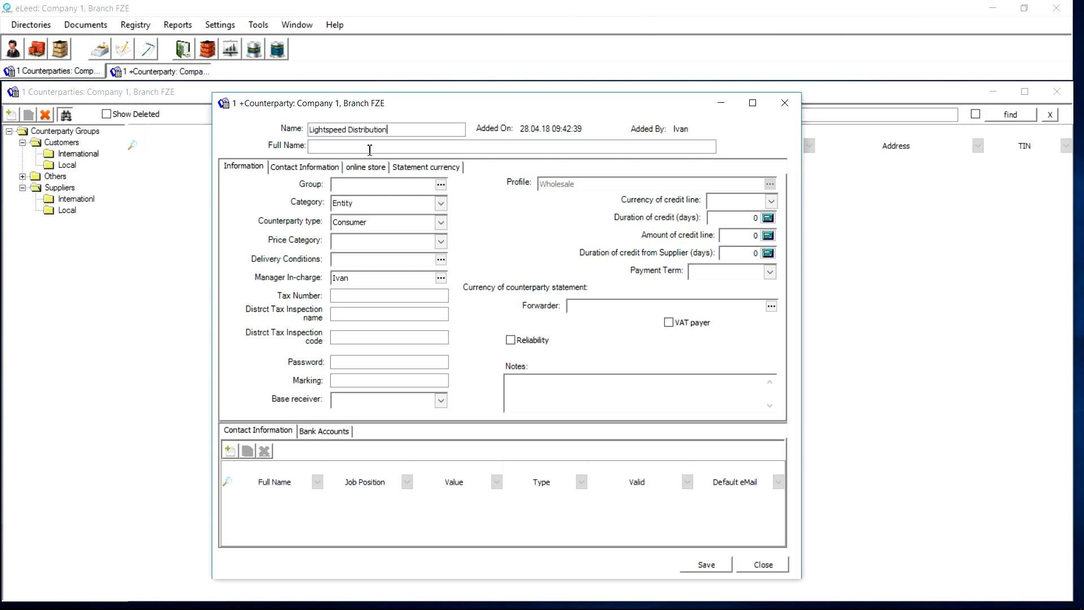
{"action": "left_click", "coordinate": [441, 185]}
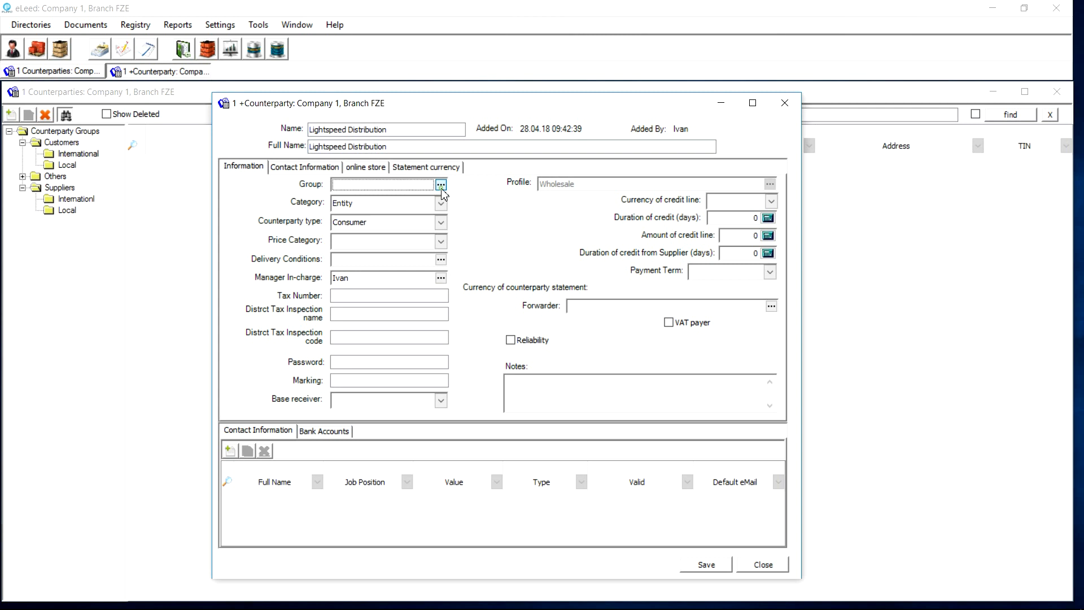
{"action": "double_click", "coordinate": [54, 216]}
Give it Category 4 price category and Ex works delivery conditions
{"action": "left_click", "coordinate": [440, 241]}
{"action": "left_click", "coordinate": [395, 251]}
{"action": "left_click", "coordinate": [441, 259]}
{"action": "double_click", "coordinate": [170, 195]}
{"action": "left_click", "coordinate": [353, 296]}
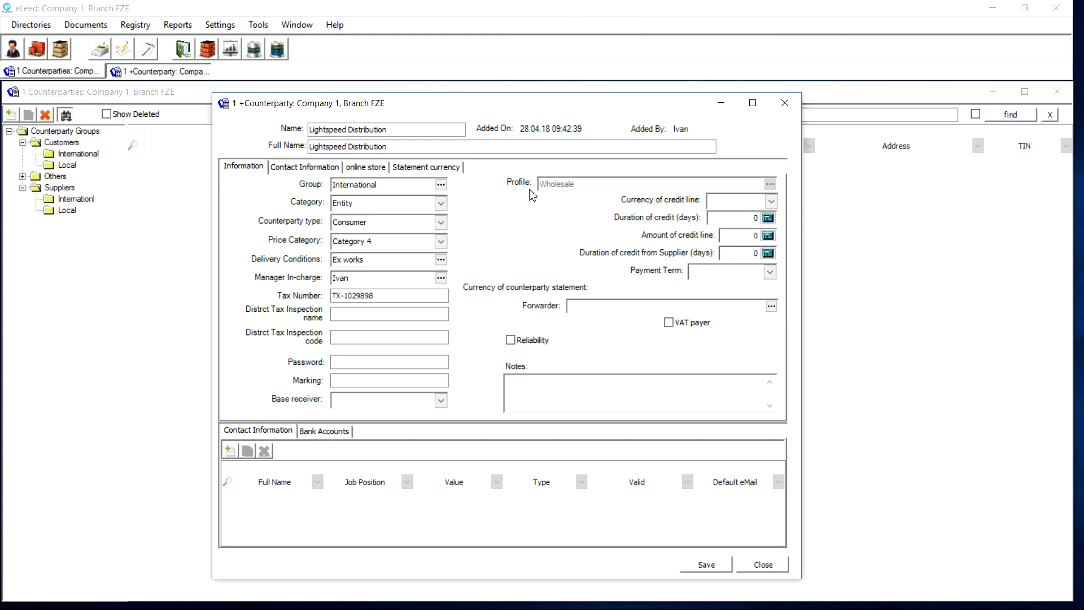
Set the credit line currency to USD and enter 10000 for the credit
{"action": "left_click", "coordinate": [771, 202]}
{"action": "left_click", "coordinate": [746, 224]}
{"action": "left_click", "coordinate": [768, 219]}
{"action": "type", "text": "10000"}
{"action": "left_click_drag", "start_coordinate": [758, 219], "coordinate": [715, 223]}
{"action": "left_click", "coordinate": [768, 235]}
Set payment term Credit 30 days and RJR General Trading as forwarder
{"action": "left_click", "coordinate": [769, 272]}
{"action": "left_click", "coordinate": [728, 342]}
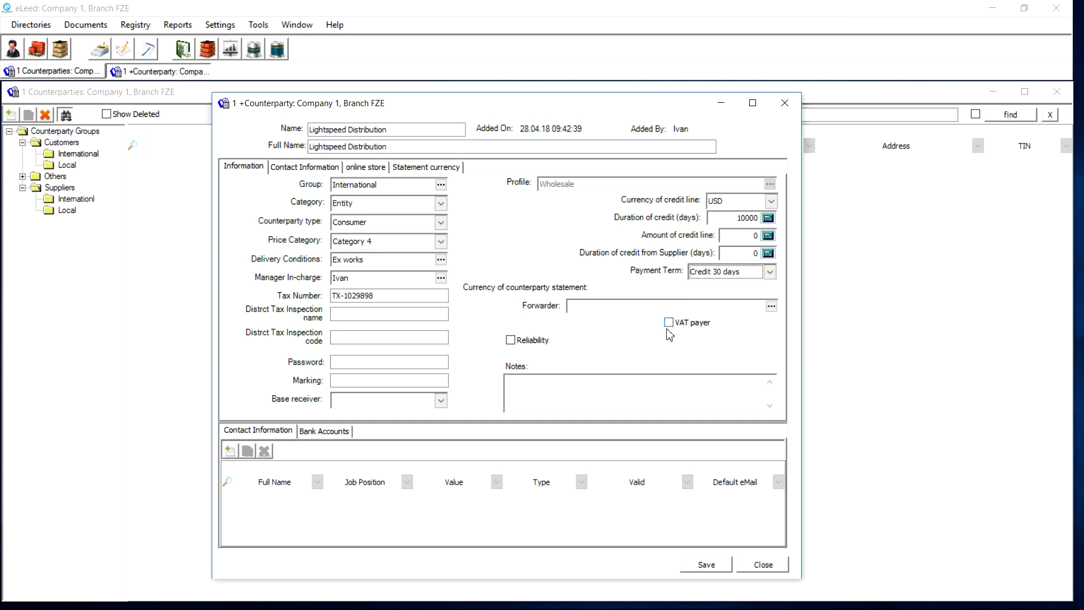
{"action": "left_click", "coordinate": [771, 306]}
{"action": "left_click", "coordinate": [123, 222]}
{"action": "left_click_drag", "start_coordinate": [180, 250], "coordinate": [209, 251]}
{"action": "left_click", "coordinate": [163, 244]}
{"action": "double_click", "coordinate": [293, 213]}
{"action": "left_click", "coordinate": [321, 168]}
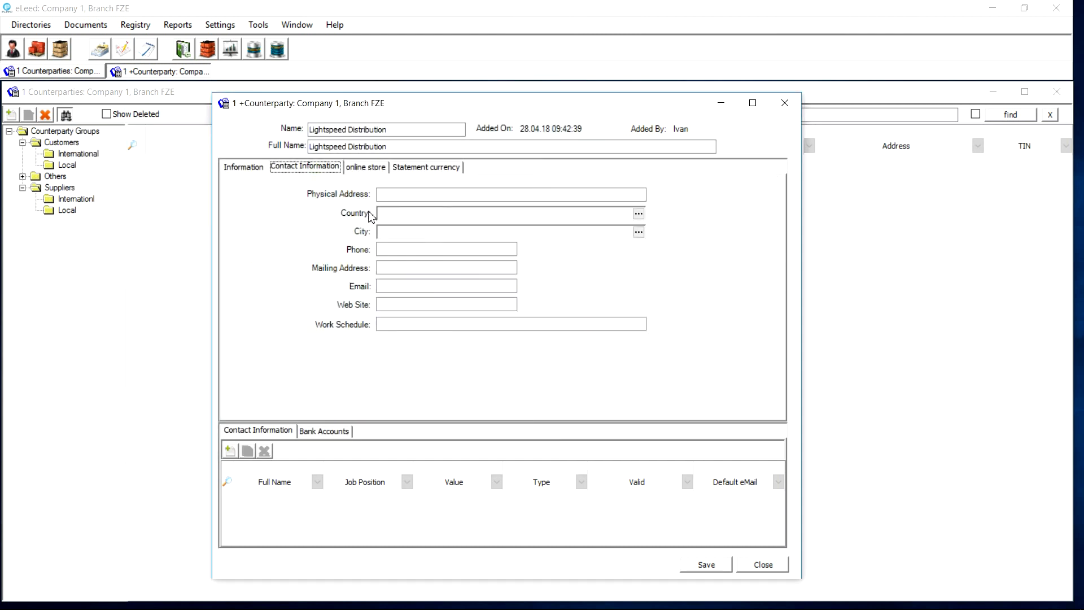
Enter the physical address with country Russia and city Moscow, then save Lightspeed Distribution
{"action": "left_click", "coordinate": [403, 195]}
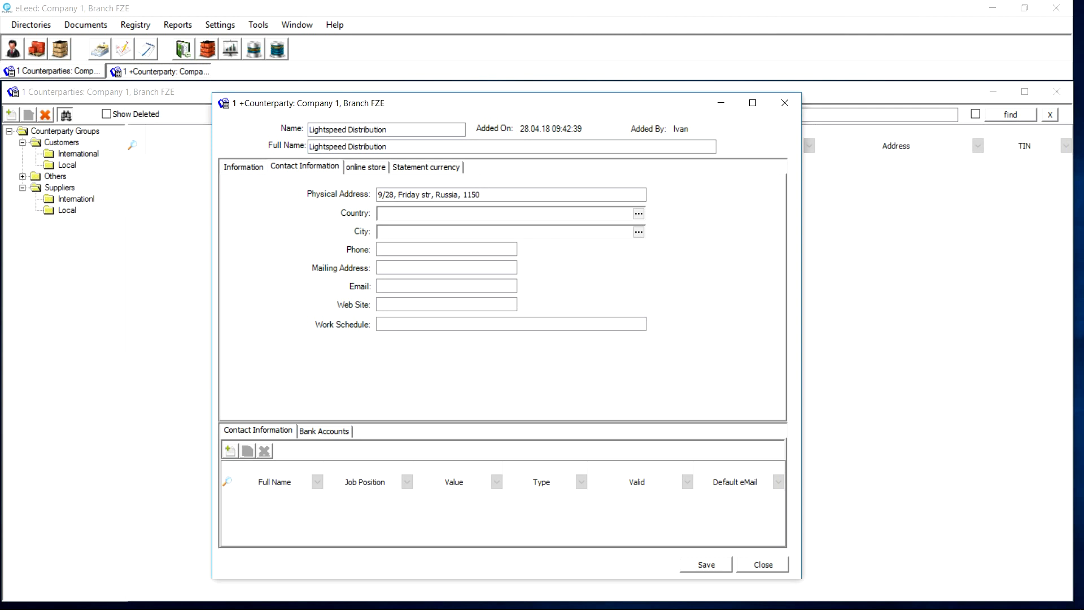
{"action": "left_click", "coordinate": [639, 213]}
{"action": "double_click", "coordinate": [34, 235]}
{"action": "left_click", "coordinate": [638, 232]}
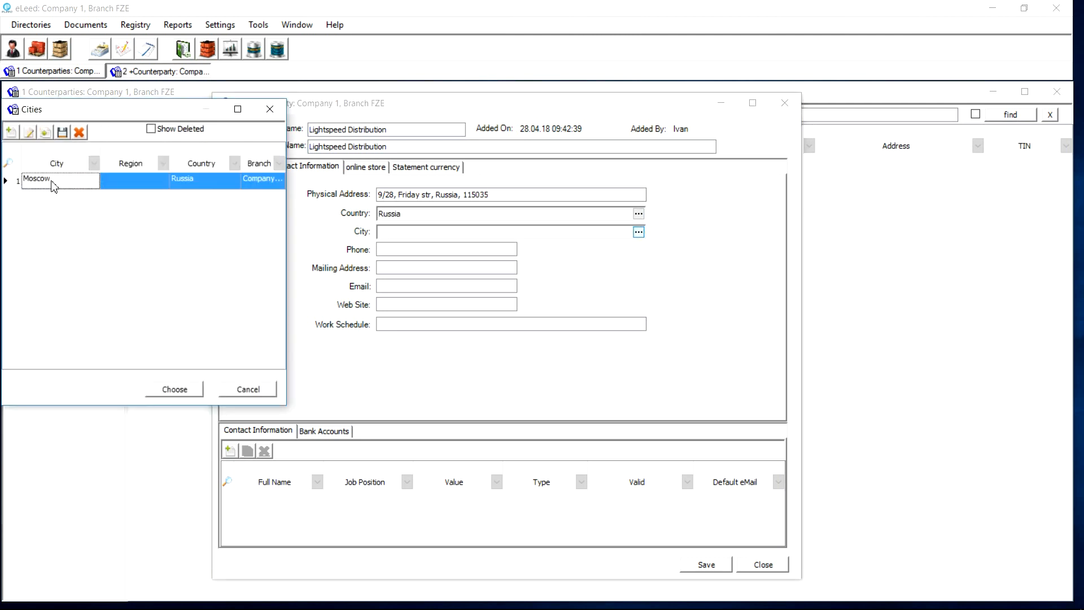
{"action": "double_click", "coordinate": [132, 187]}
{"action": "left_click", "coordinate": [162, 71]}
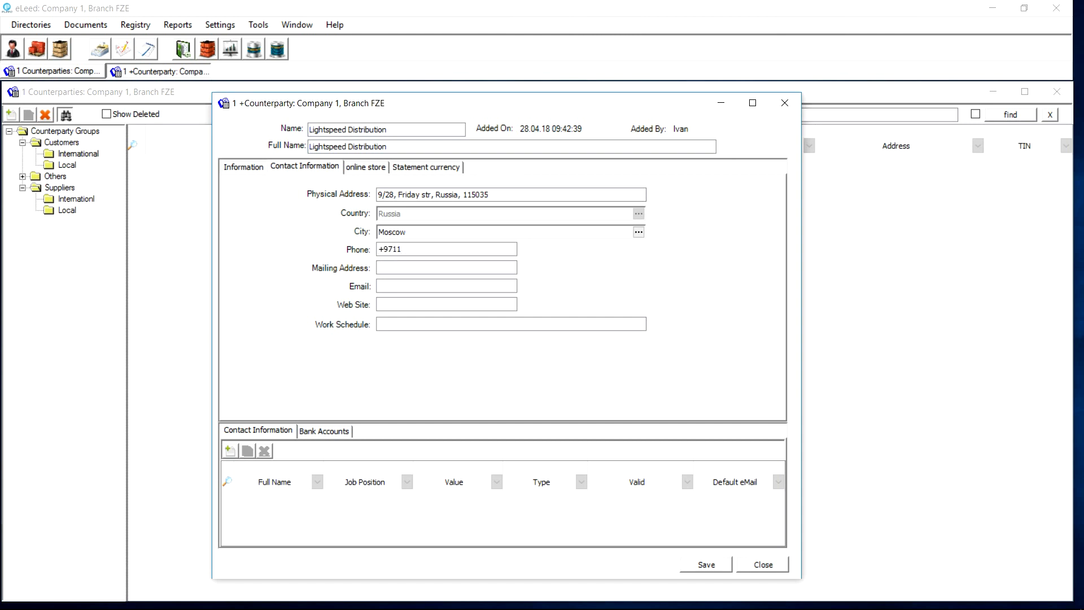
{"action": "left_click", "coordinate": [249, 167]}
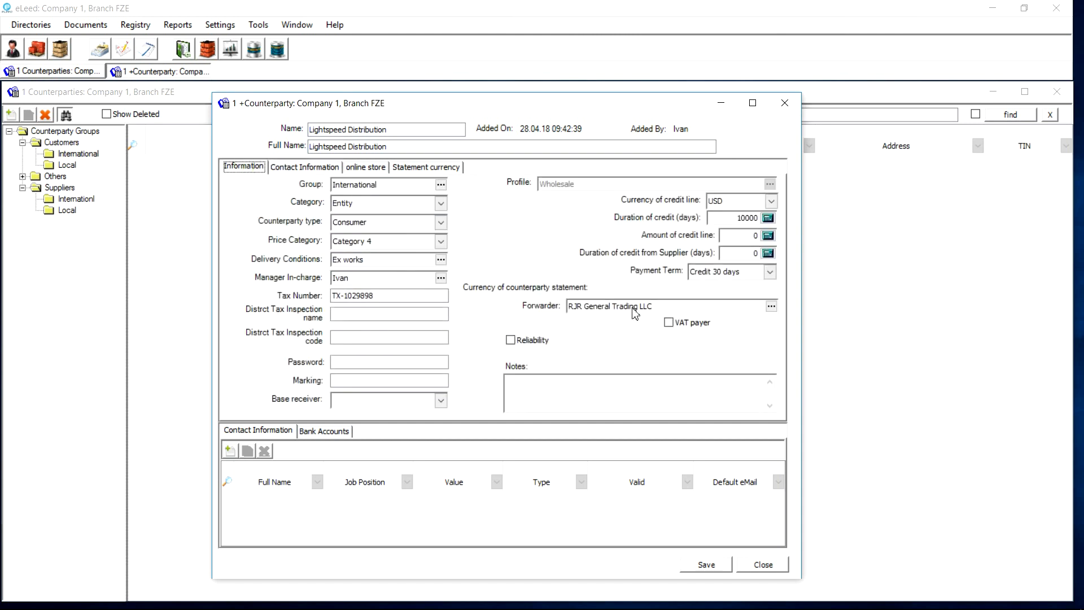
{"action": "left_click", "coordinate": [707, 566]}
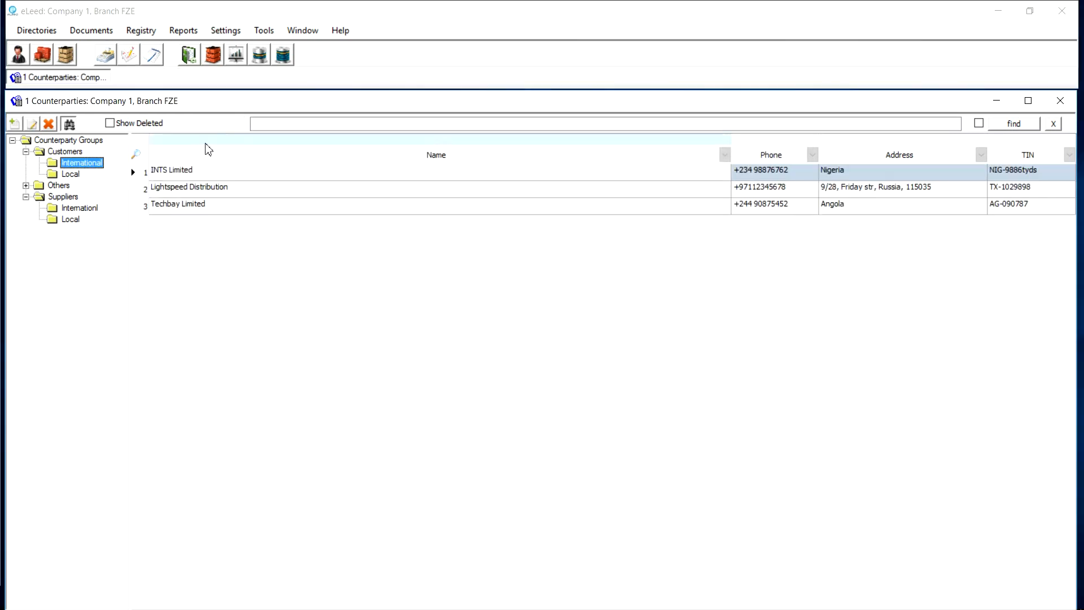
{"action": "left_click", "coordinate": [193, 174]}
{"action": "left_click", "coordinate": [198, 209]}
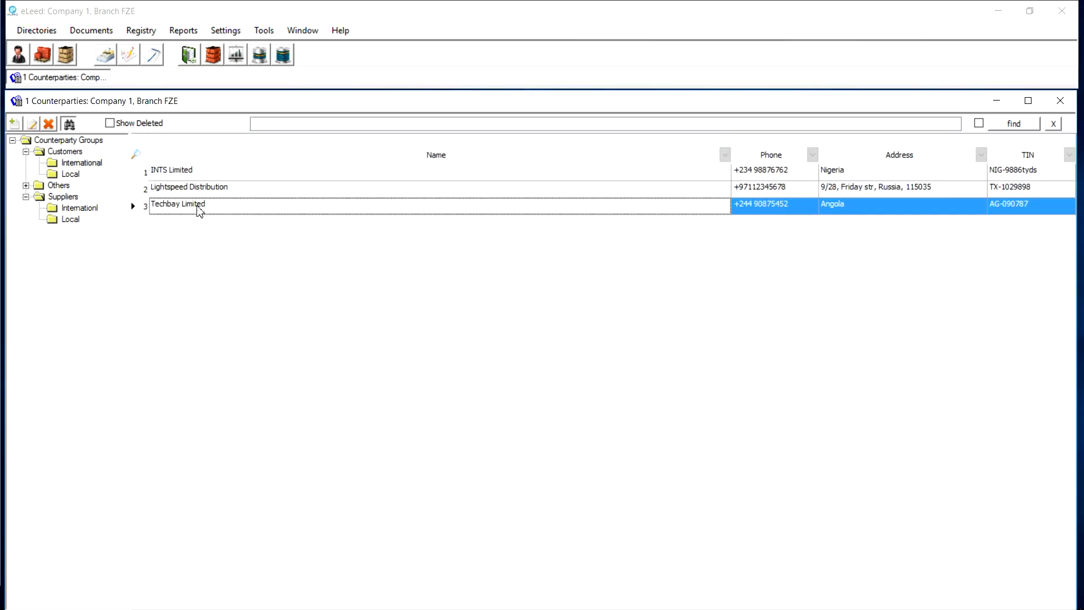
{"action": "left_click", "coordinate": [192, 173]}
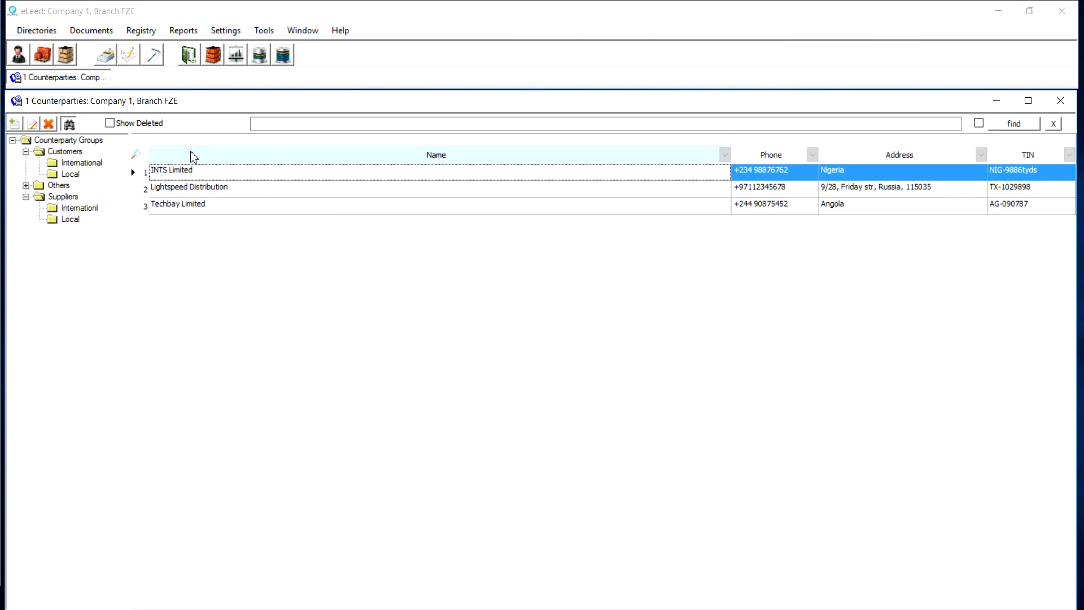
{"action": "left_click", "coordinate": [225, 30]}
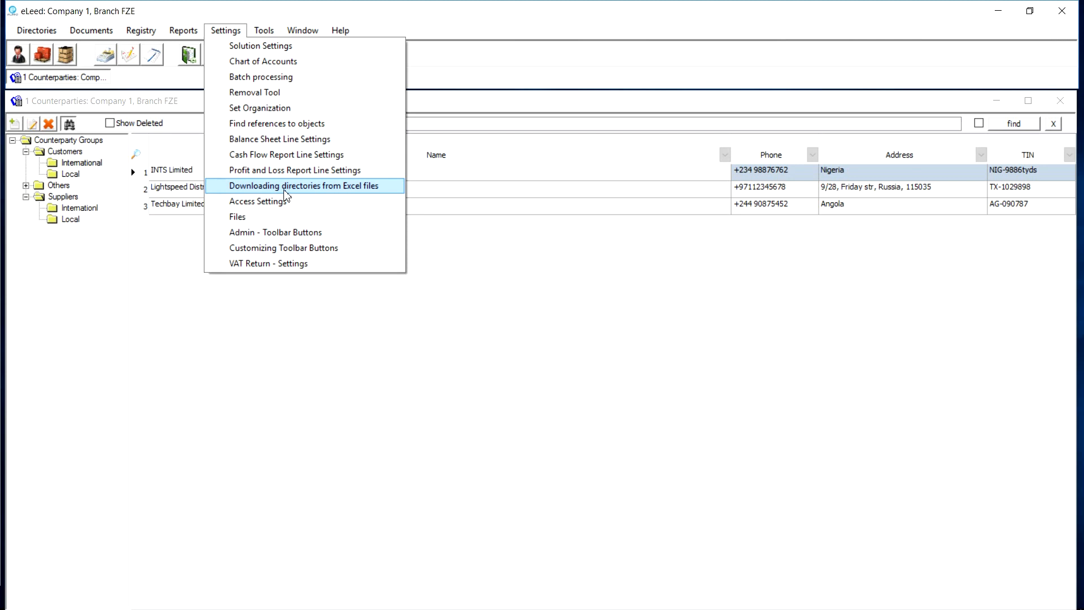
{"action": "left_click", "coordinate": [40, 21]}
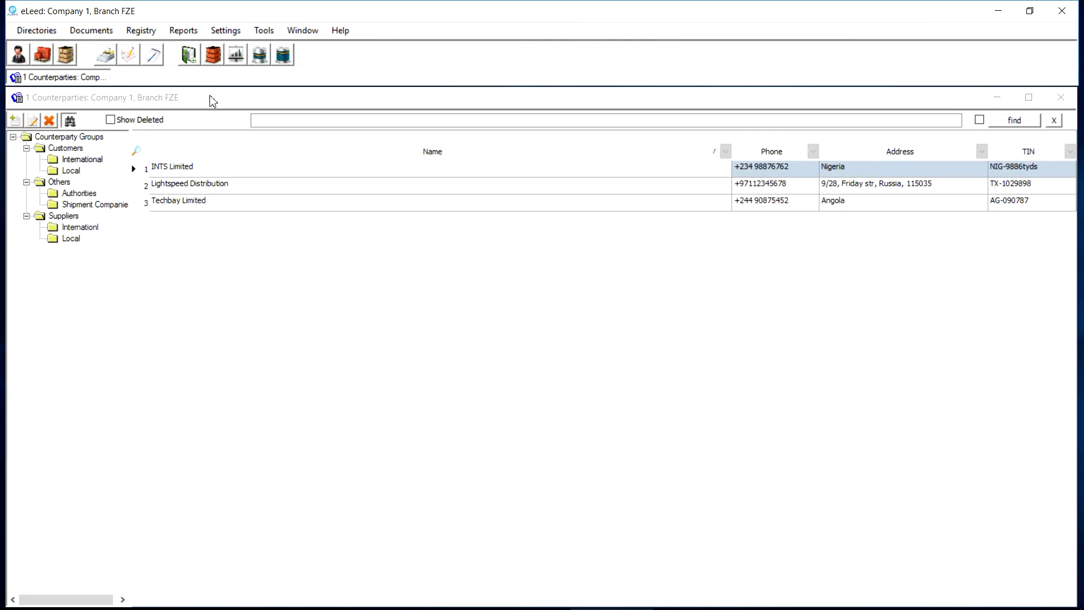
{"action": "left_click", "coordinate": [224, 105]}
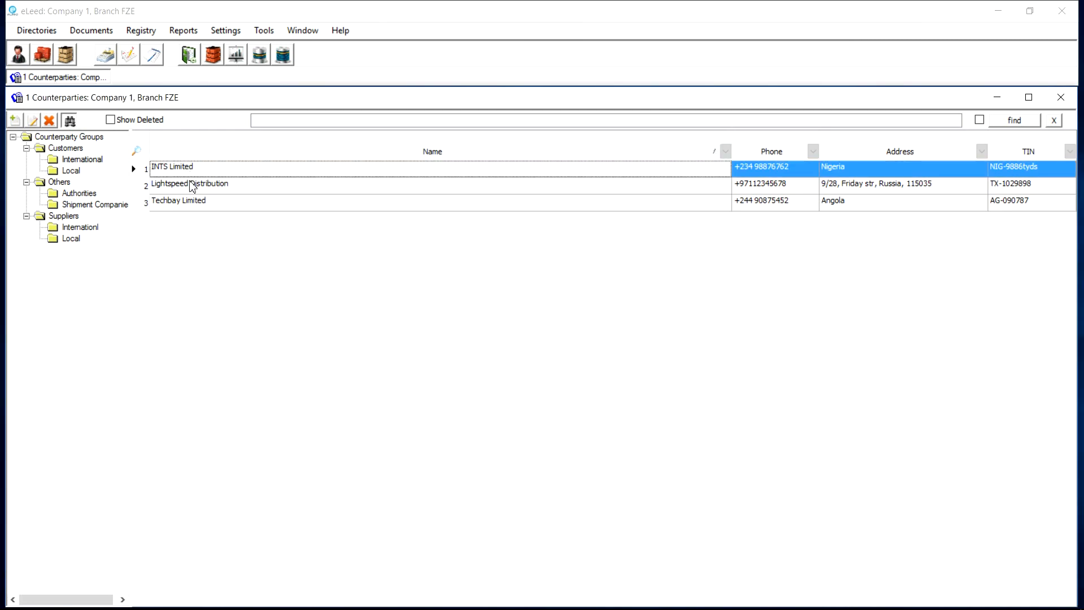
{"action": "left_click", "coordinate": [191, 185]}
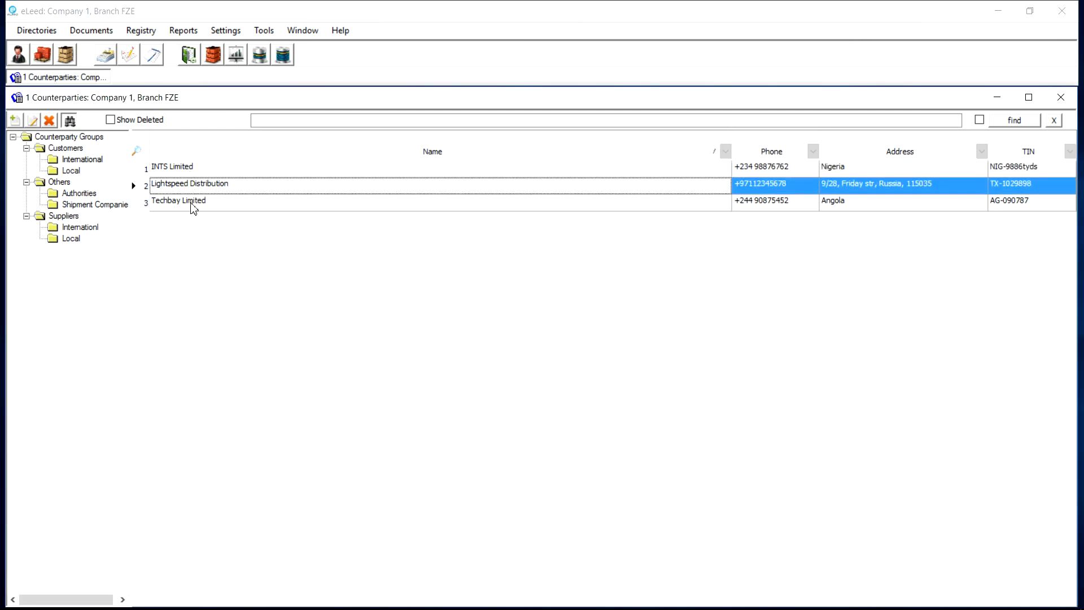
{"action": "left_click", "coordinate": [193, 204]}
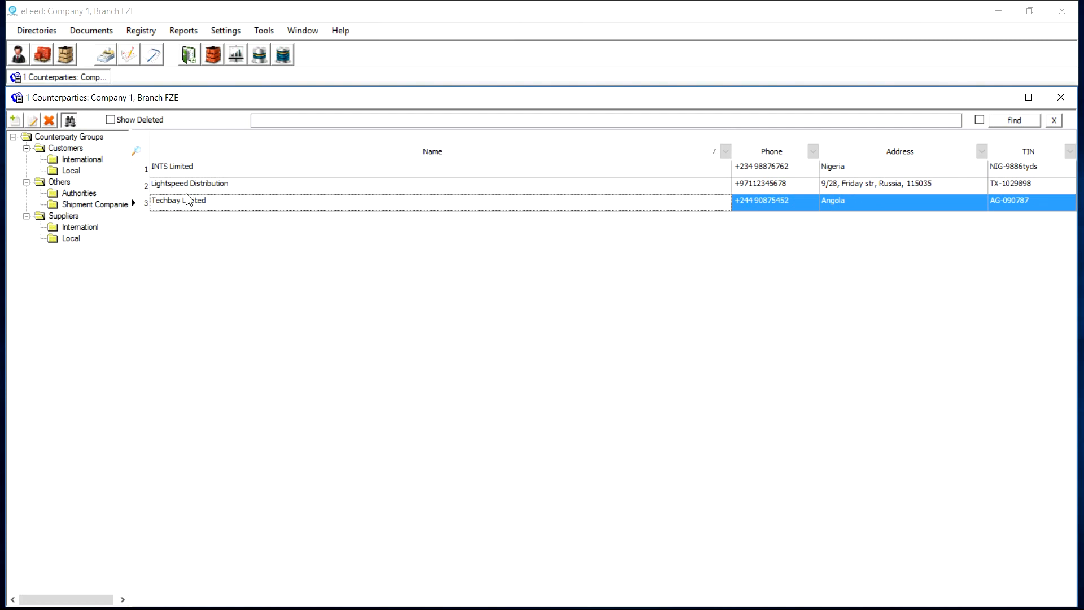
{"action": "left_click", "coordinate": [746, 172]}
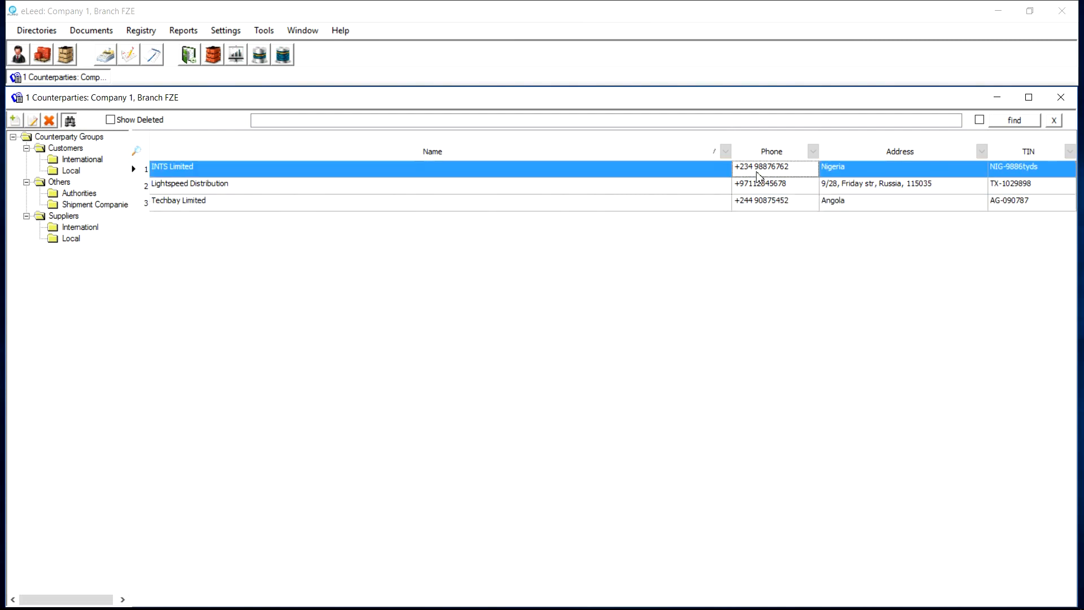
{"action": "left_click", "coordinate": [775, 191]}
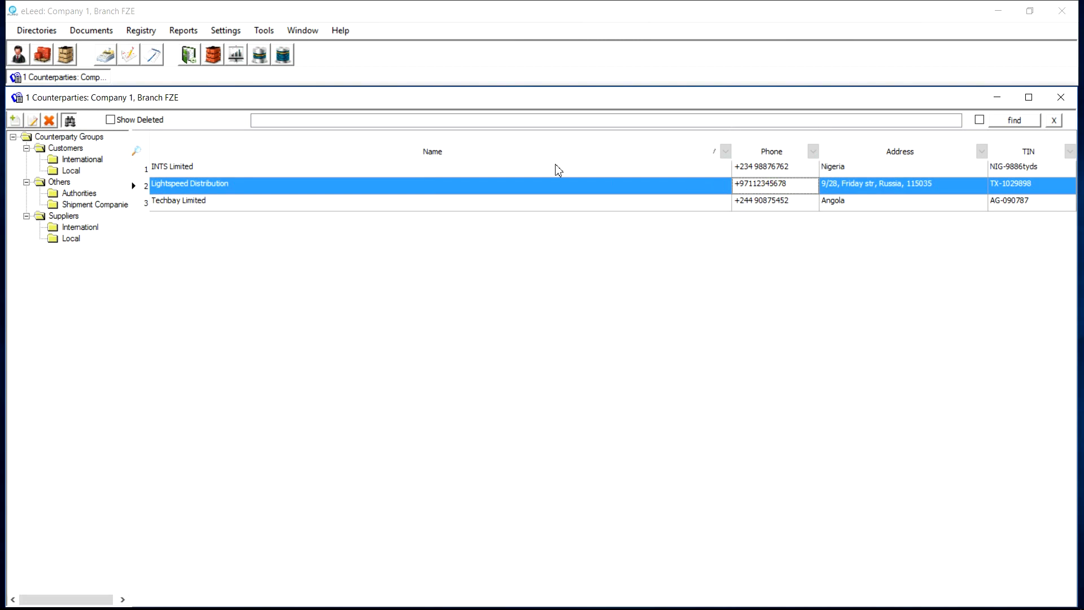
{"action": "left_click", "coordinate": [359, 154]}
{"action": "left_click", "coordinate": [342, 154]}
{"action": "left_click", "coordinate": [347, 154]}
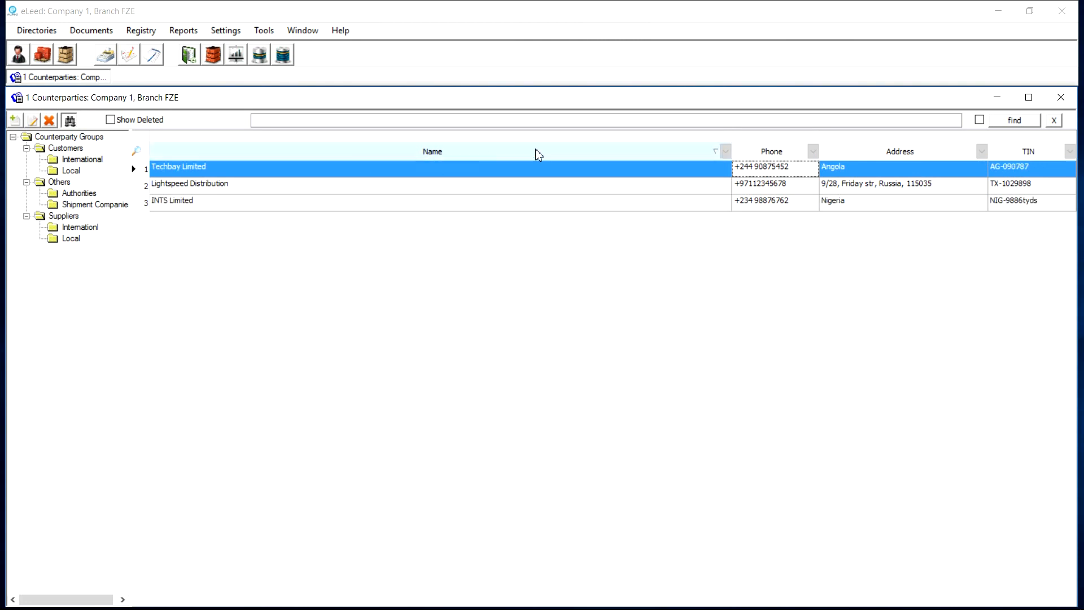
{"action": "left_click", "coordinate": [578, 154]}
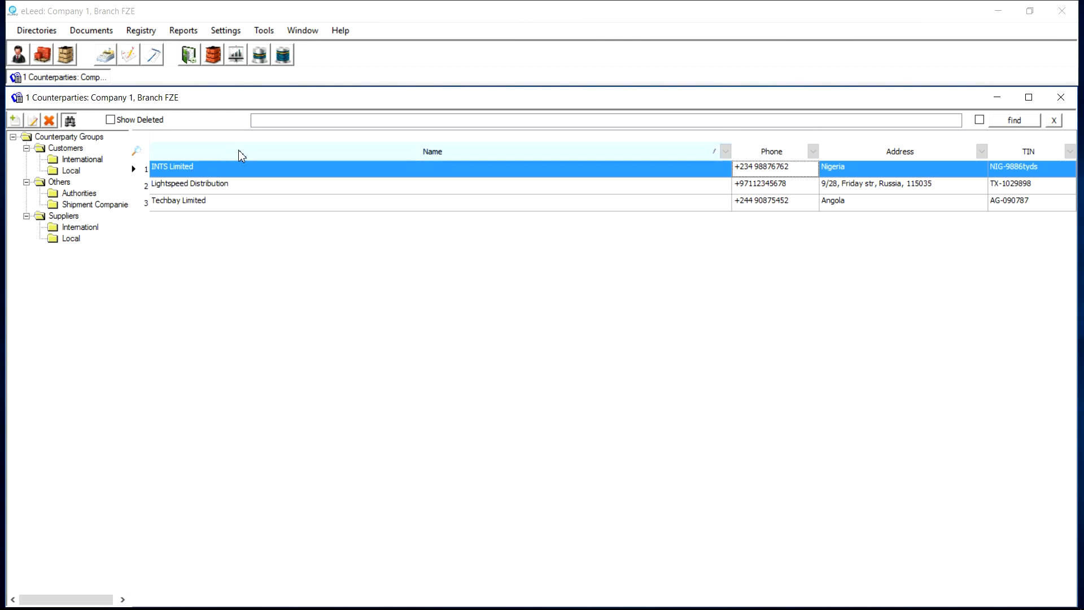
{"action": "key", "text": "ctrl+f"}
{"action": "key", "text": "ctrl+f"}
{"action": "key", "text": "ctrl+f"}
{"action": "left_click", "coordinate": [215, 168]}
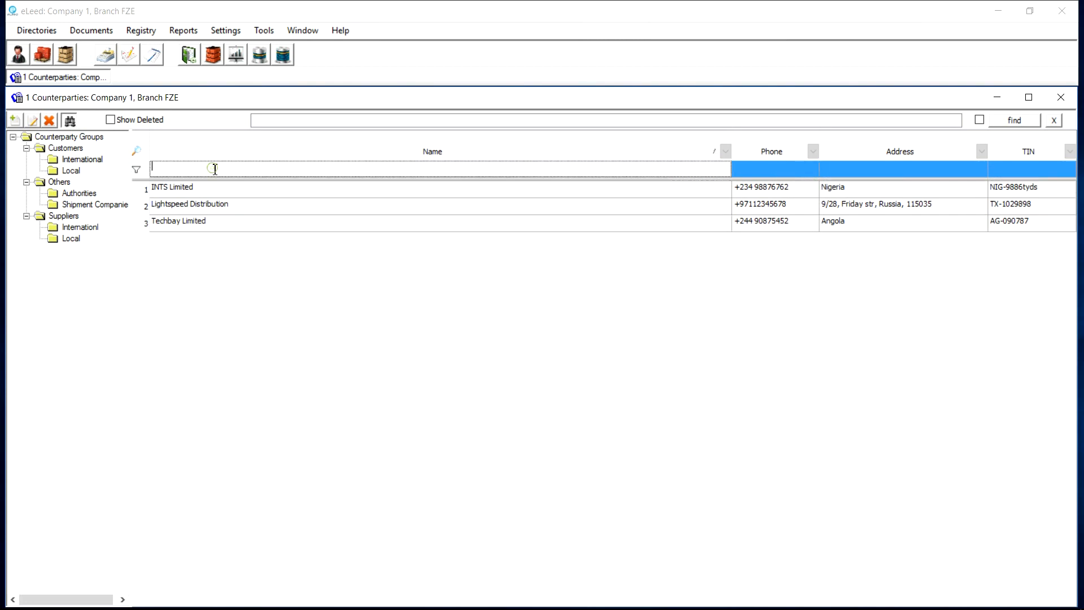
{"action": "type", "text": "Li"}
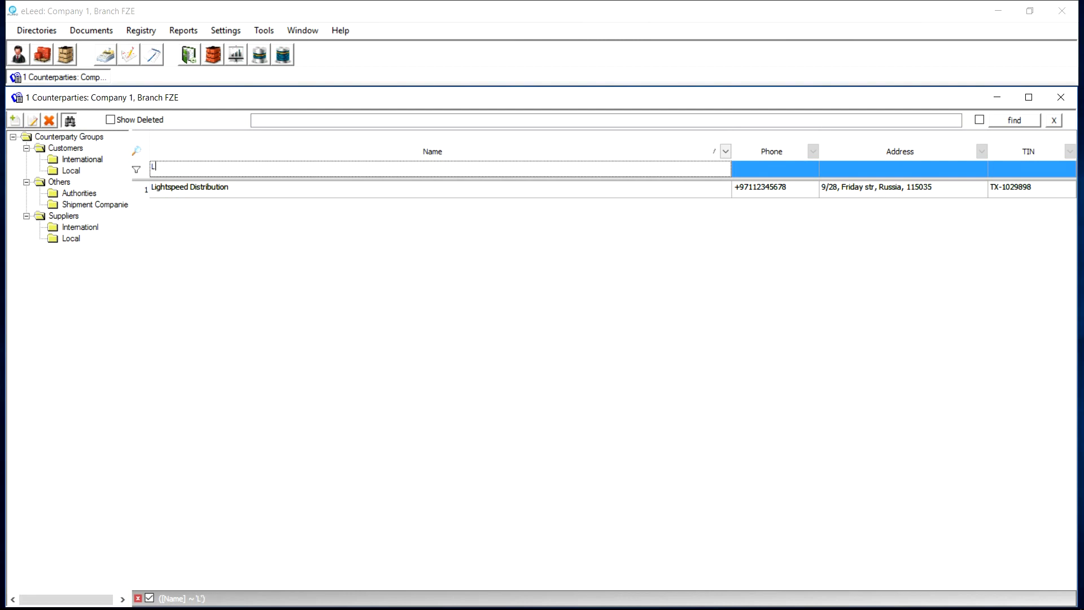
{"action": "key", "text": "BackSpace"}
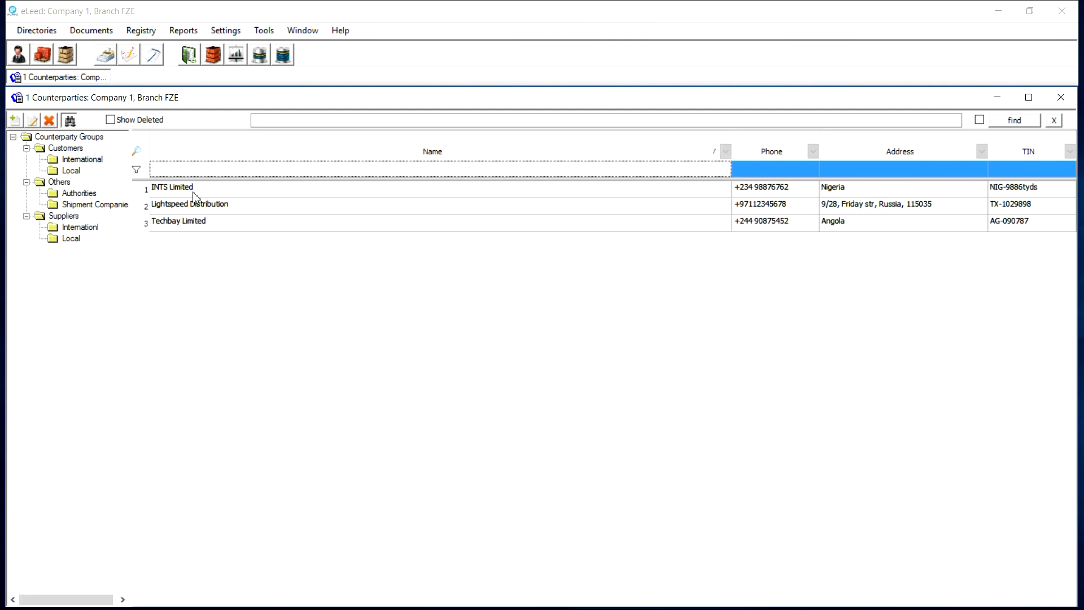
{"action": "type", "text": "*"}
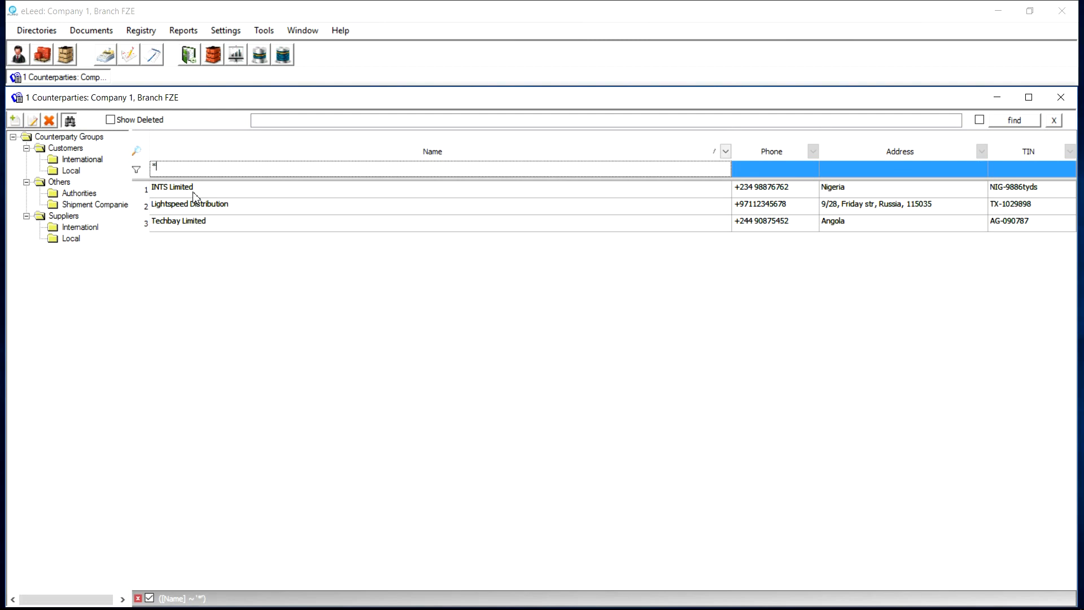
{"action": "type", "text": "Limi"}
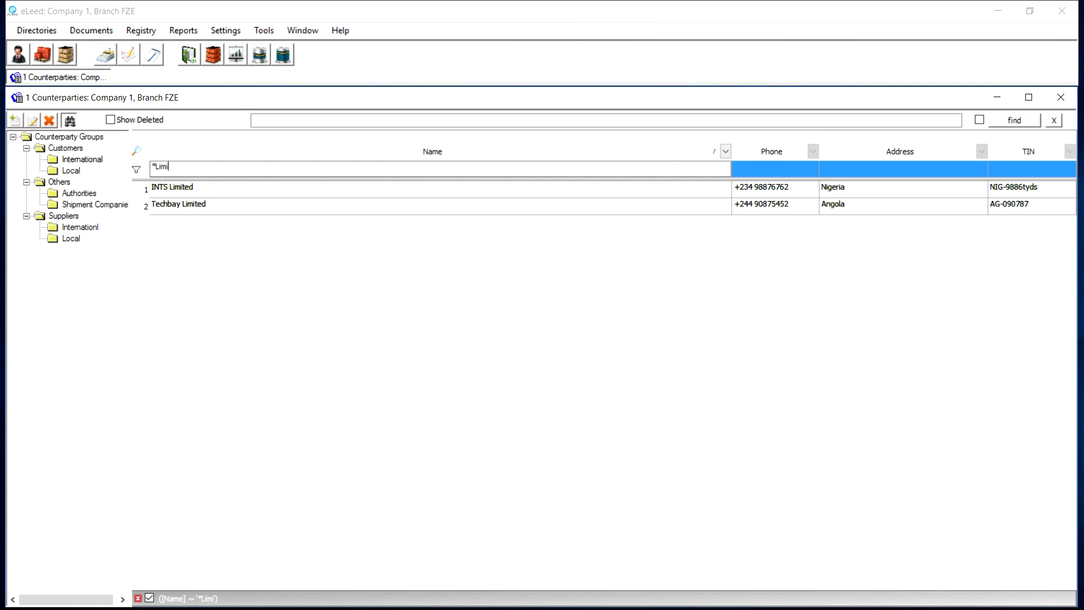
{"action": "left_click", "coordinate": [197, 192]}
{"action": "left_click", "coordinate": [192, 204]}
{"action": "left_click", "coordinate": [191, 191]}
{"action": "left_click", "coordinate": [175, 168]}
{"action": "double_click", "coordinate": [180, 168]}
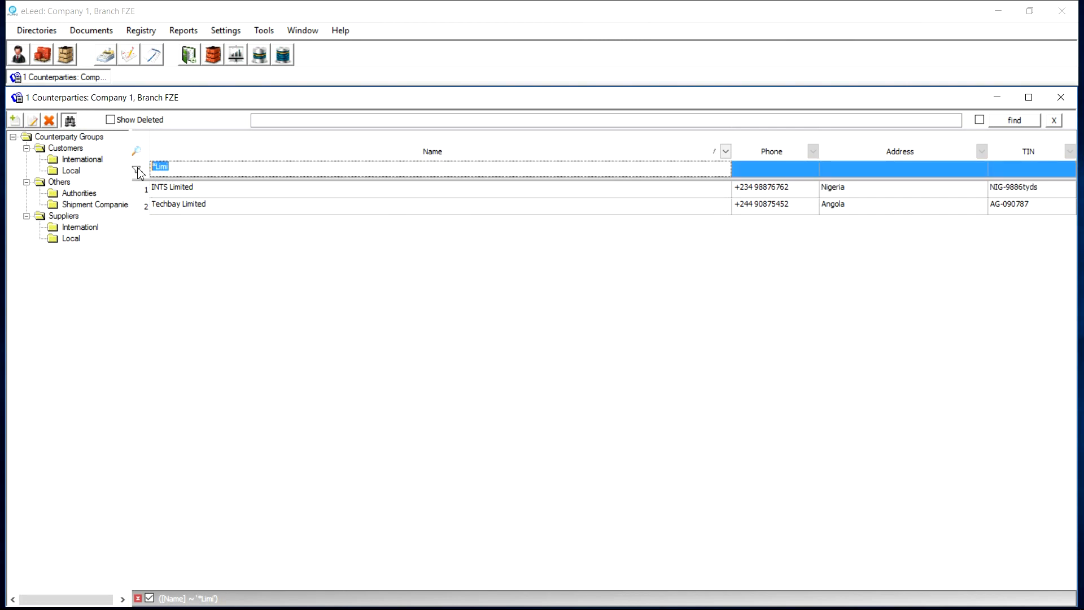
{"action": "key", "text": "BackSpace"}
{"action": "left_click", "coordinate": [196, 204]}
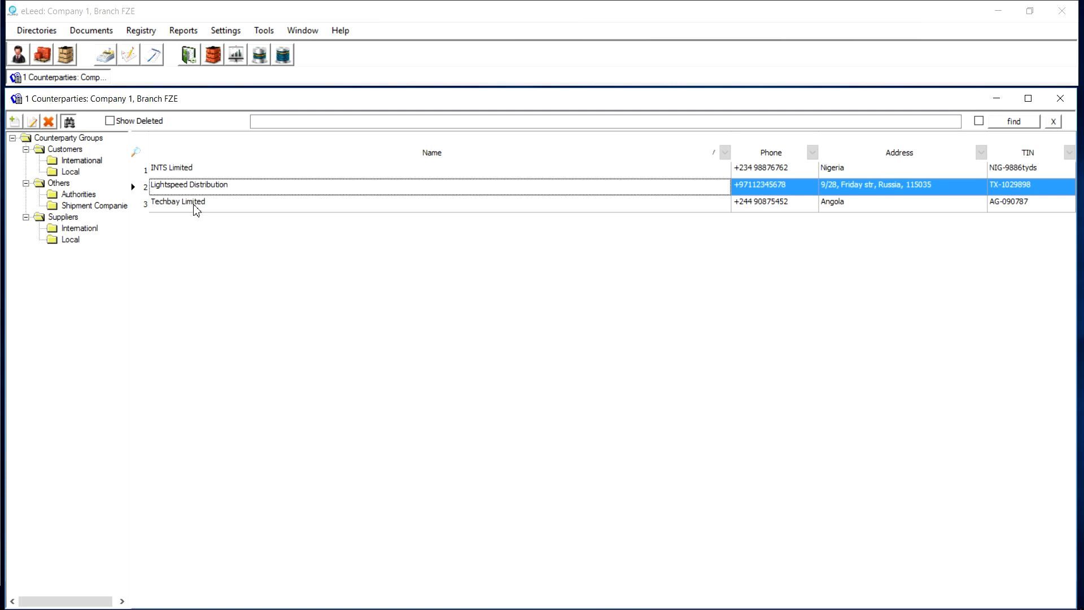
{"action": "left_click", "coordinate": [195, 209]}
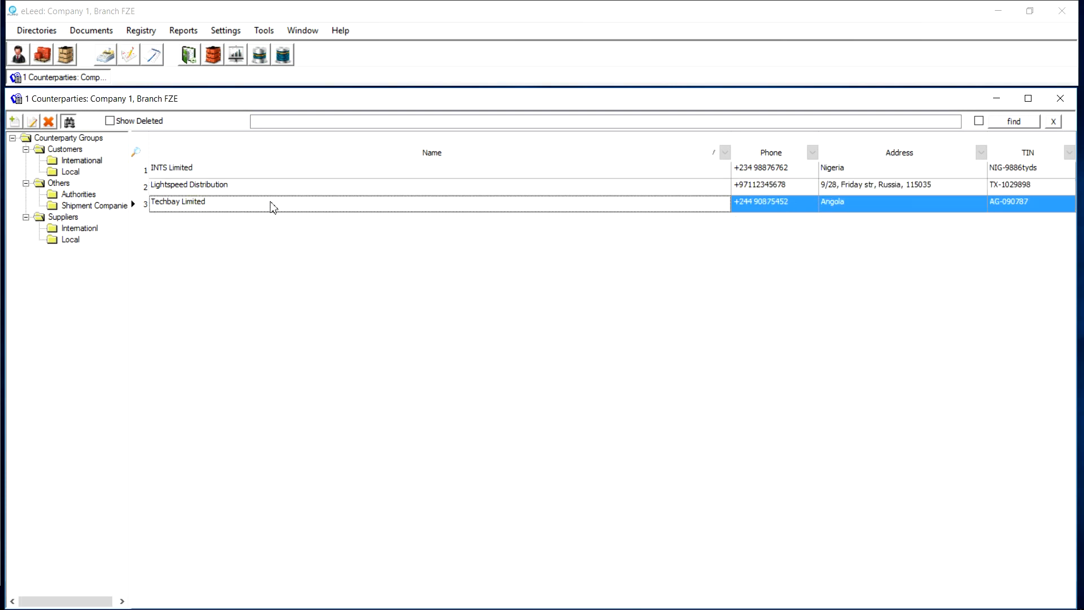
Close the Counterparties window and bring up the Accounting directories list
{"action": "left_click", "coordinate": [1060, 98]}
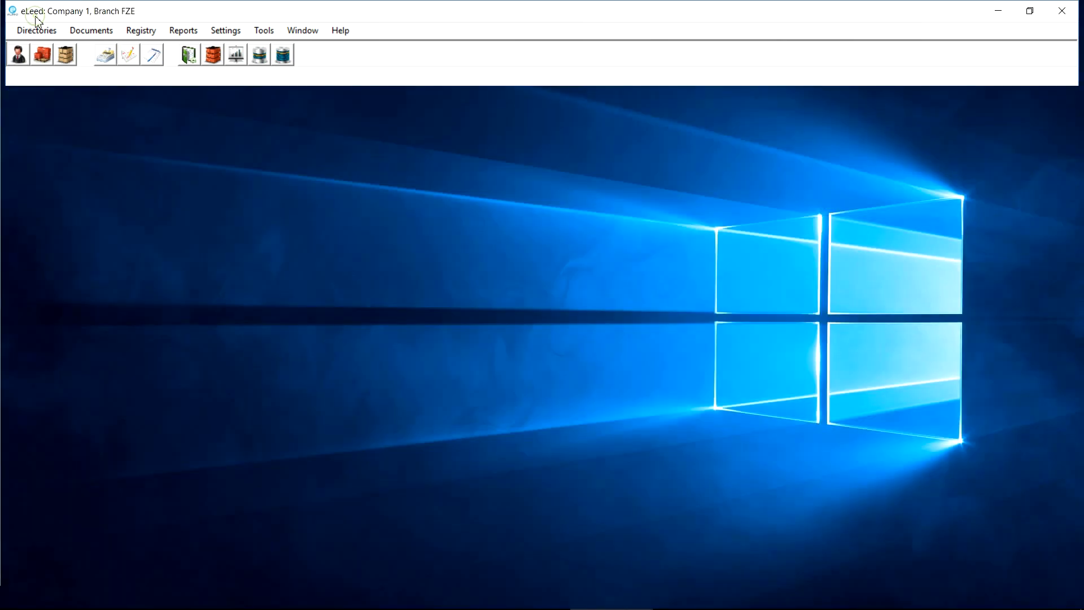
{"action": "left_click", "coordinate": [34, 26]}
{"action": "mouse_move", "coordinate": [100, 59]}
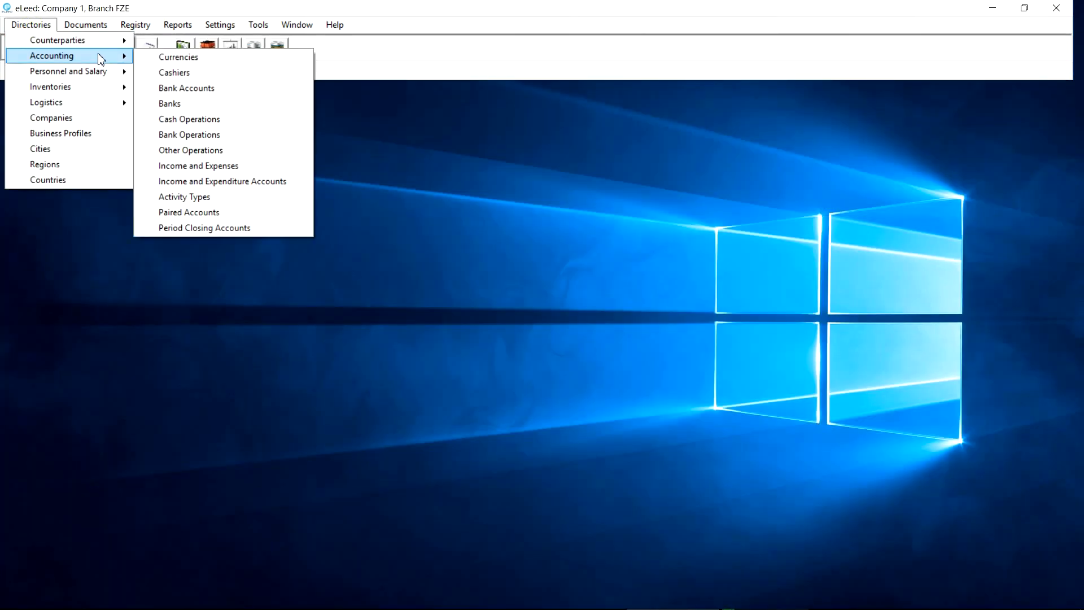
Open the Currencies directory and review the SOM, AED and USD entries
{"action": "left_click", "coordinate": [162, 61]}
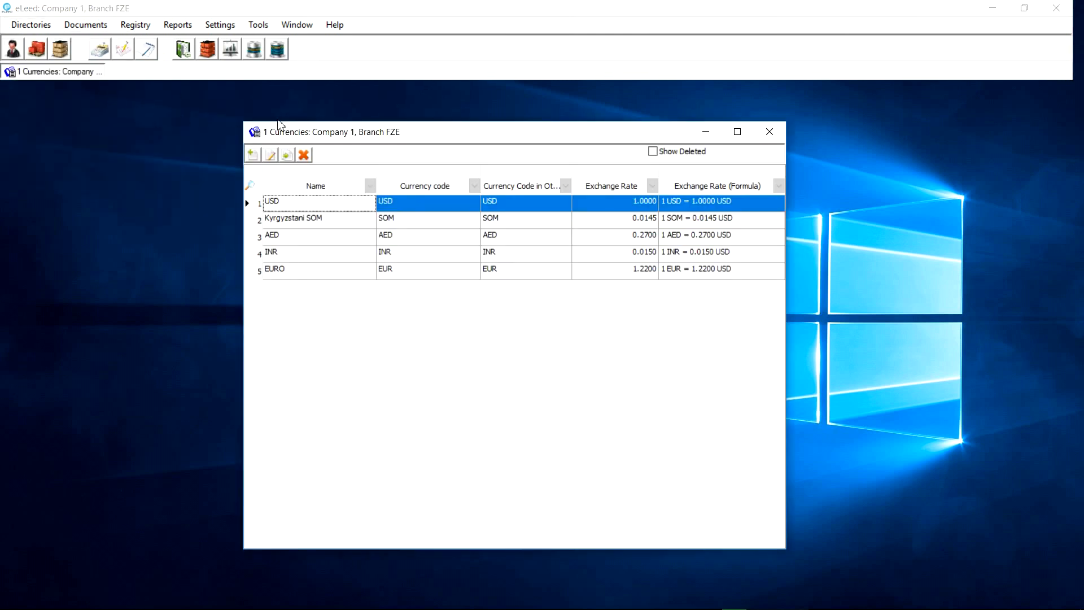
{"action": "left_click_drag", "start_coordinate": [303, 130], "coordinate": [197, 125]}
{"action": "left_click", "coordinate": [189, 210]}
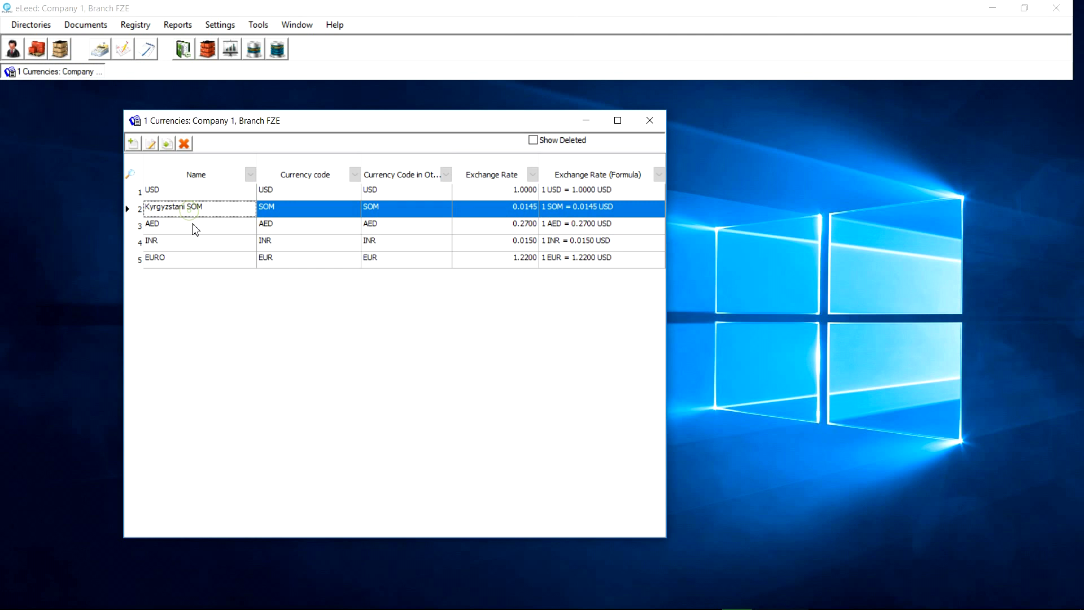
{"action": "left_click", "coordinate": [195, 228]}
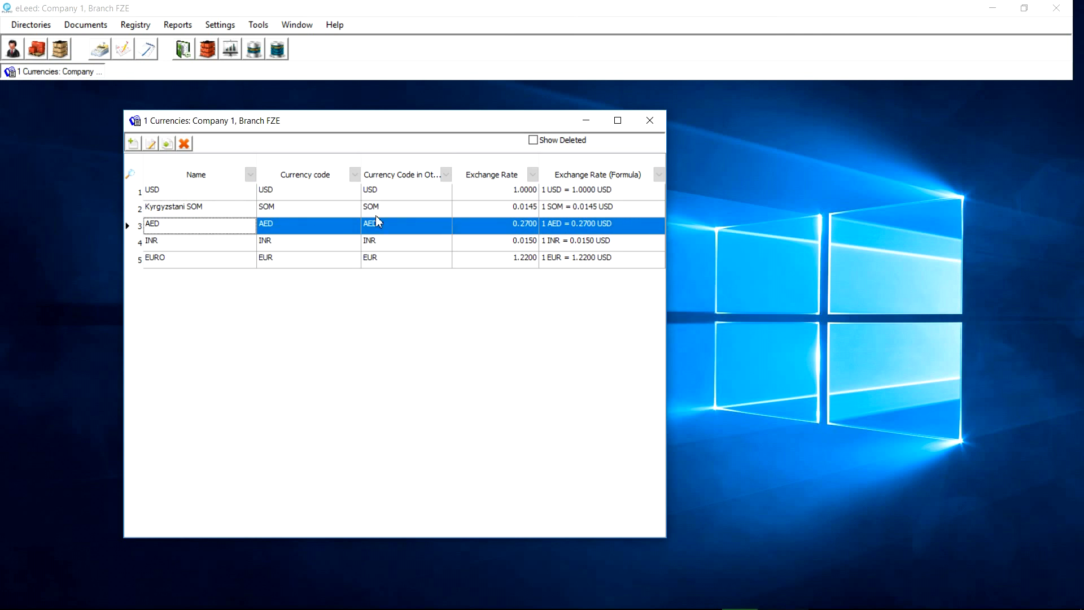
{"action": "double_click", "coordinate": [234, 194]}
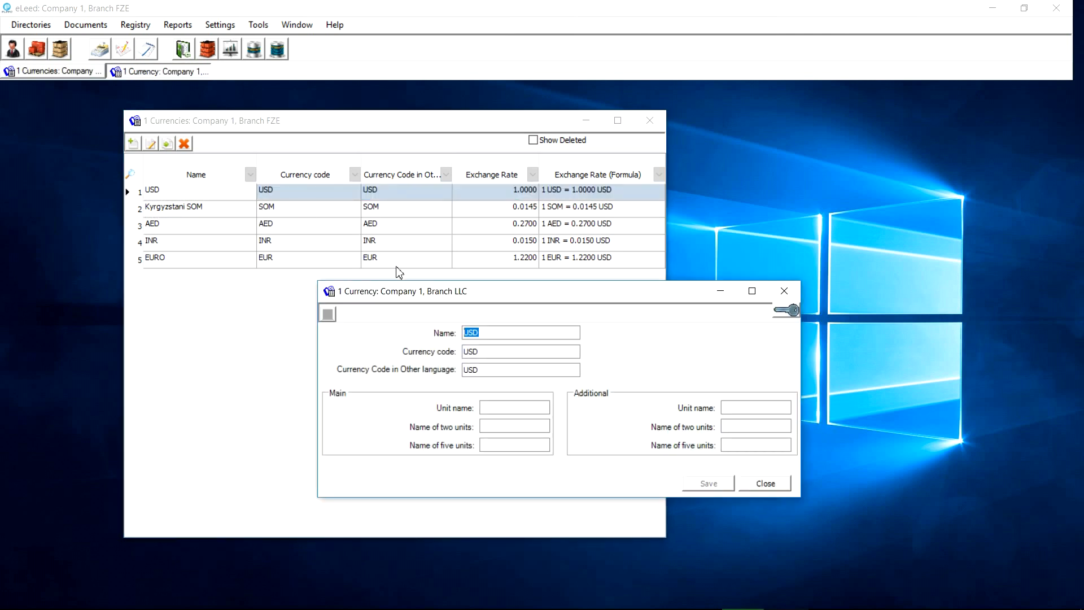
{"action": "left_click_drag", "start_coordinate": [415, 295], "coordinate": [449, 314]}
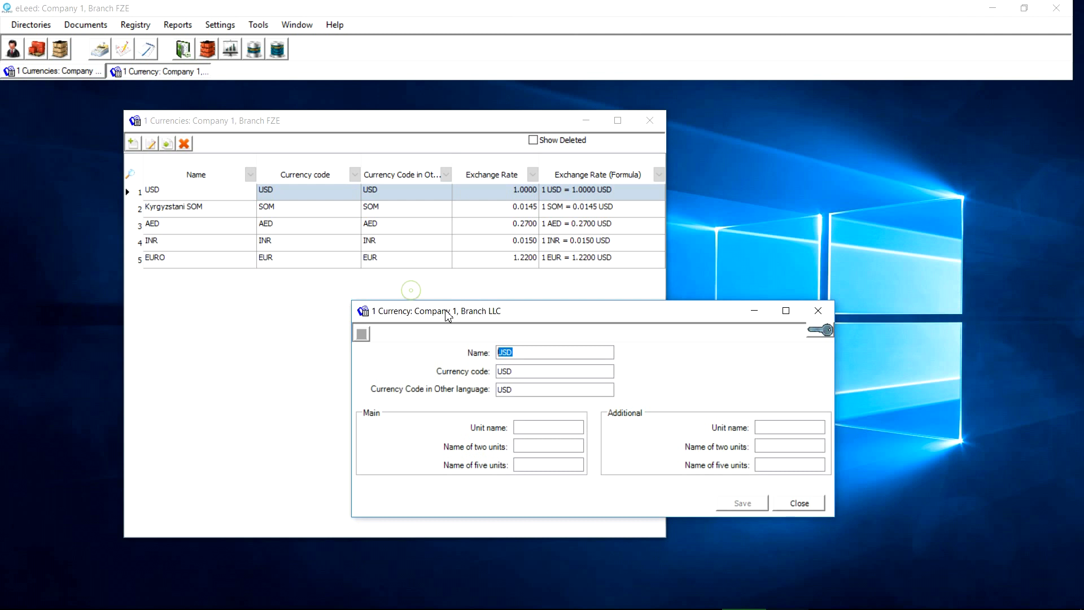
{"action": "left_click", "coordinate": [819, 314]}
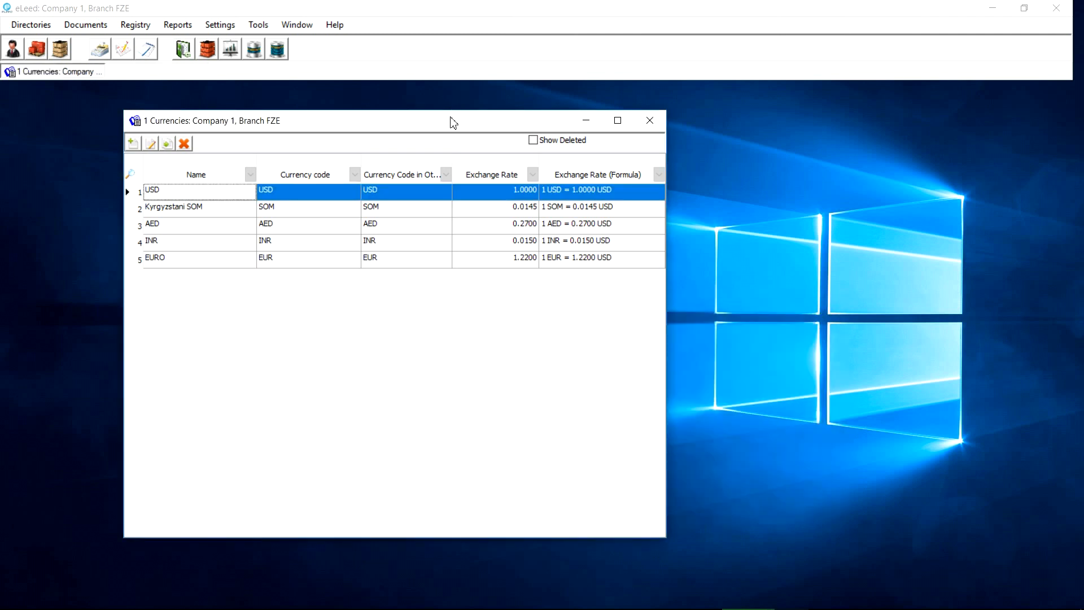
Check the USD, Kyrgyzstani SOM and INR exchange rates, then start a new currency
{"action": "left_click", "coordinate": [313, 197]}
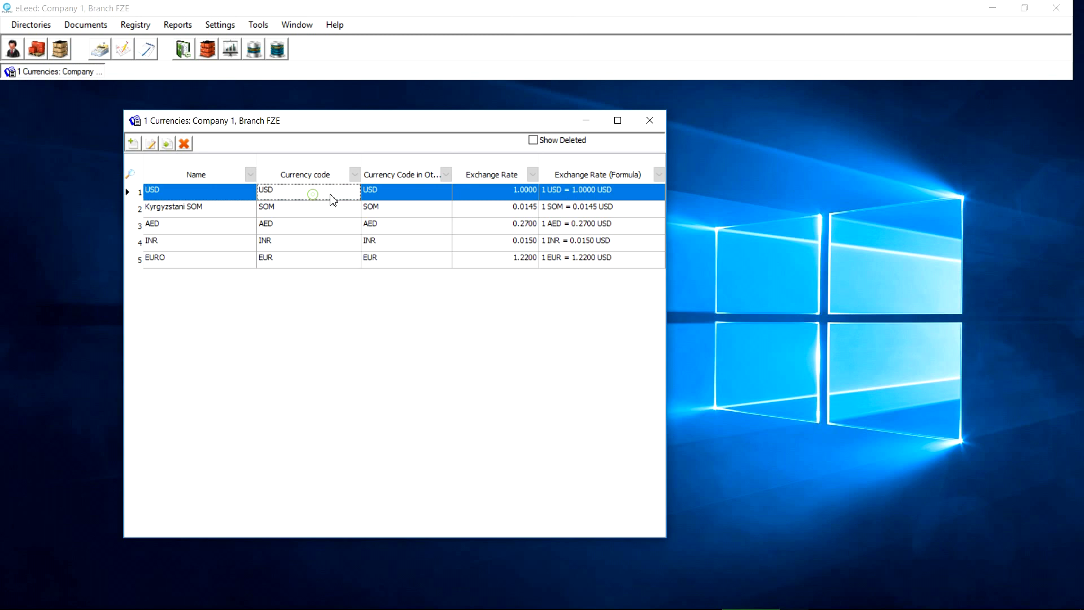
{"action": "left_click", "coordinate": [523, 207]}
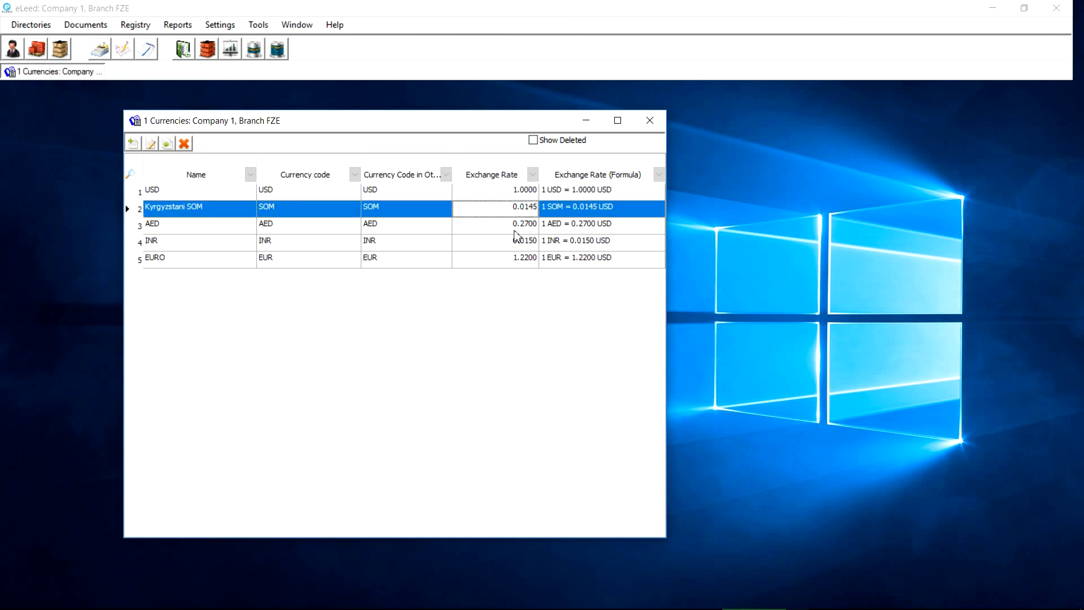
{"action": "left_click", "coordinate": [515, 228]}
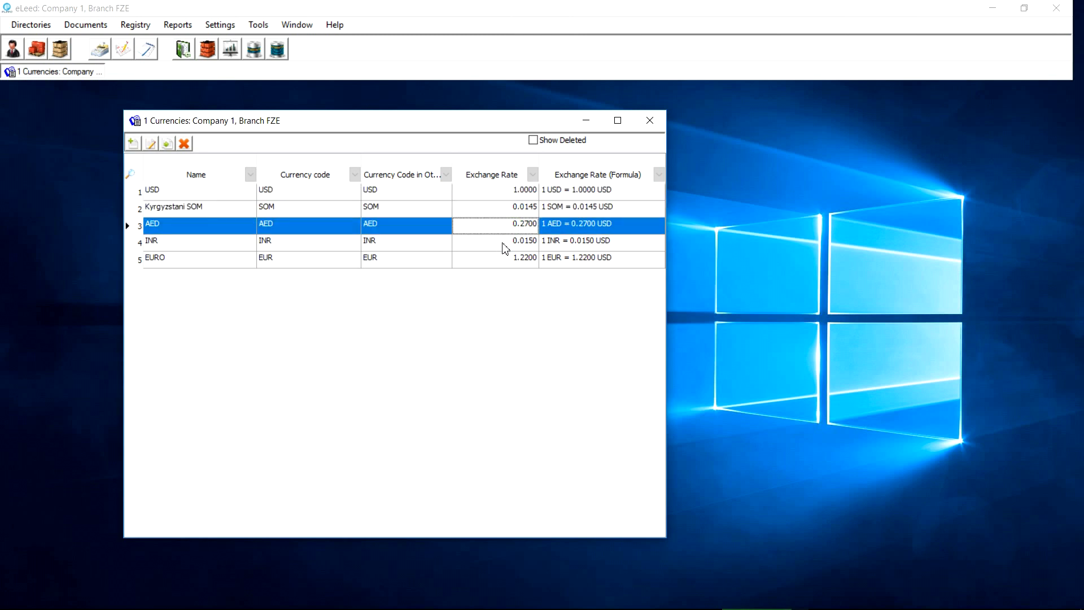
{"action": "left_click", "coordinate": [503, 244]}
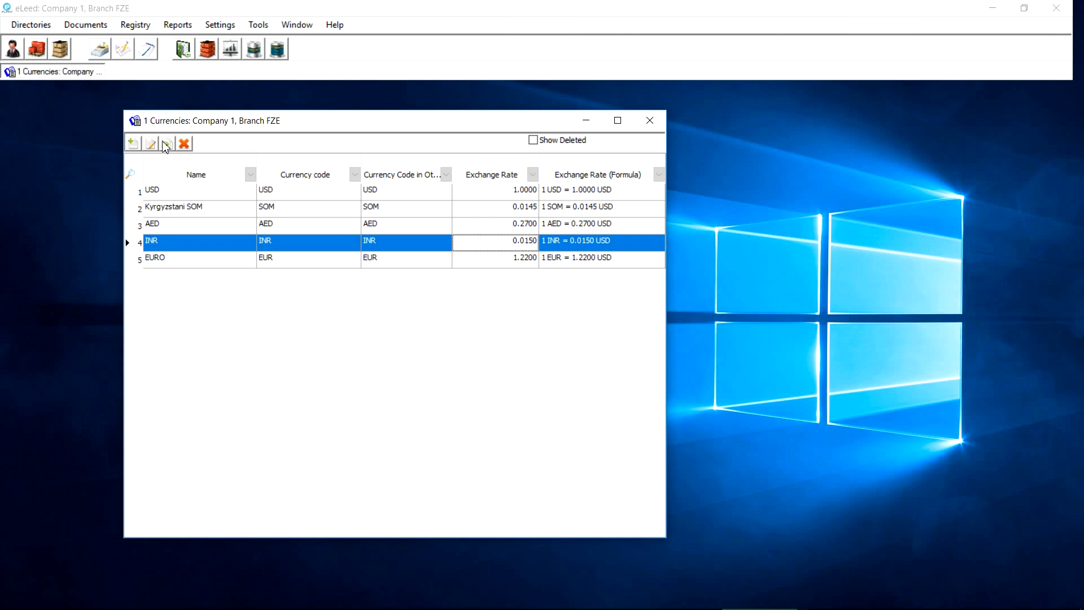
{"action": "left_click", "coordinate": [133, 144]}
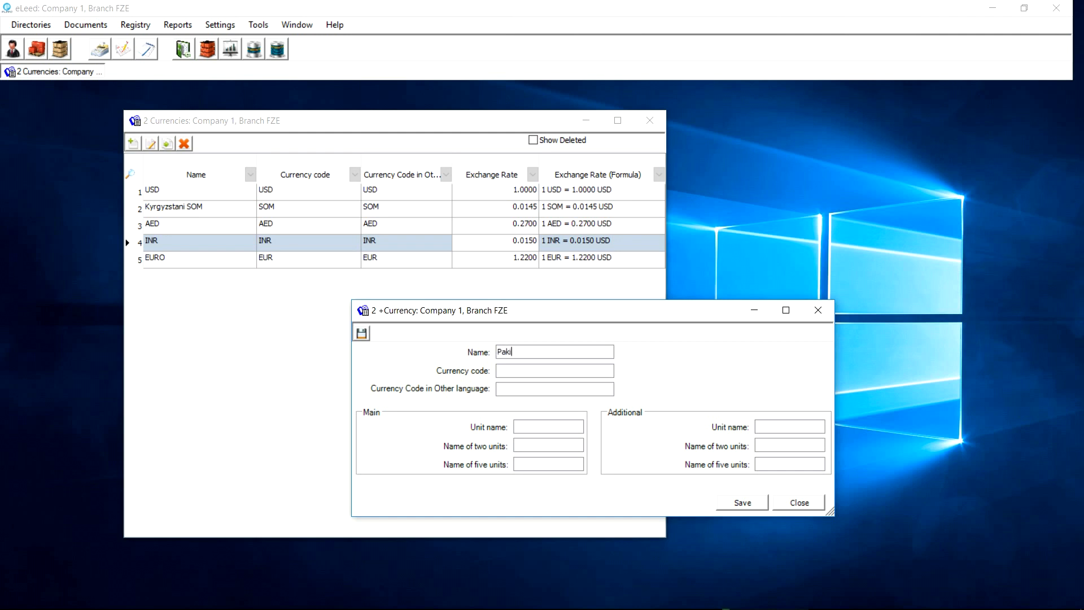
Add currency 'Pakistanee Rupee' with code PKR, save it, and close Currencies
{"action": "type", "text": "Pakistn"}
{"action": "key", "text": "BackSpace"}
{"action": "type", "text": "anee Rupee"}
{"action": "left_click", "coordinate": [542, 371]}
{"action": "left_click", "coordinate": [737, 501]}
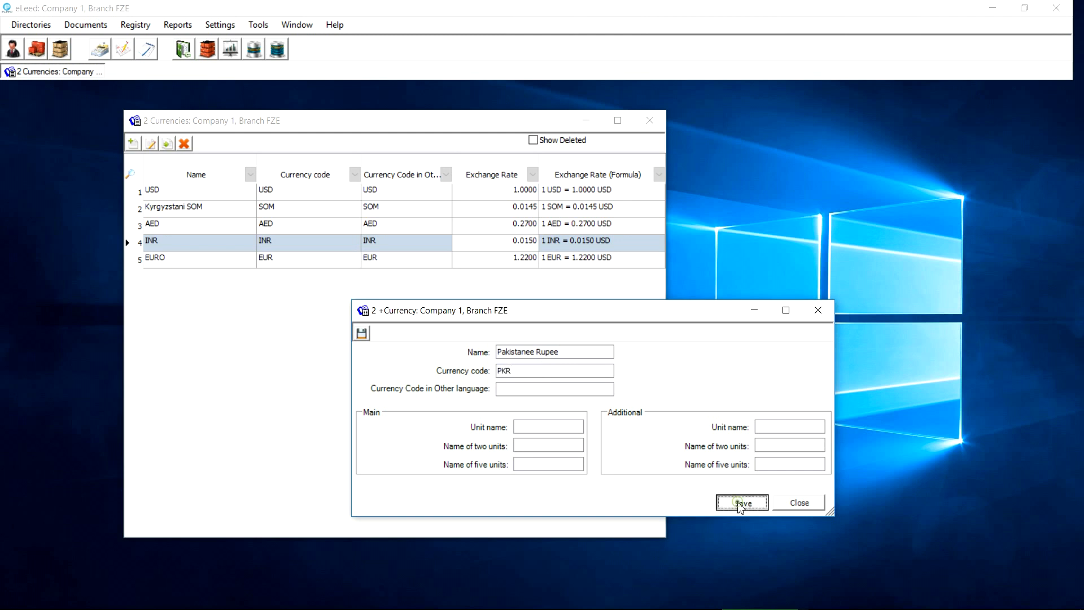
{"action": "left_click", "coordinate": [650, 120]}
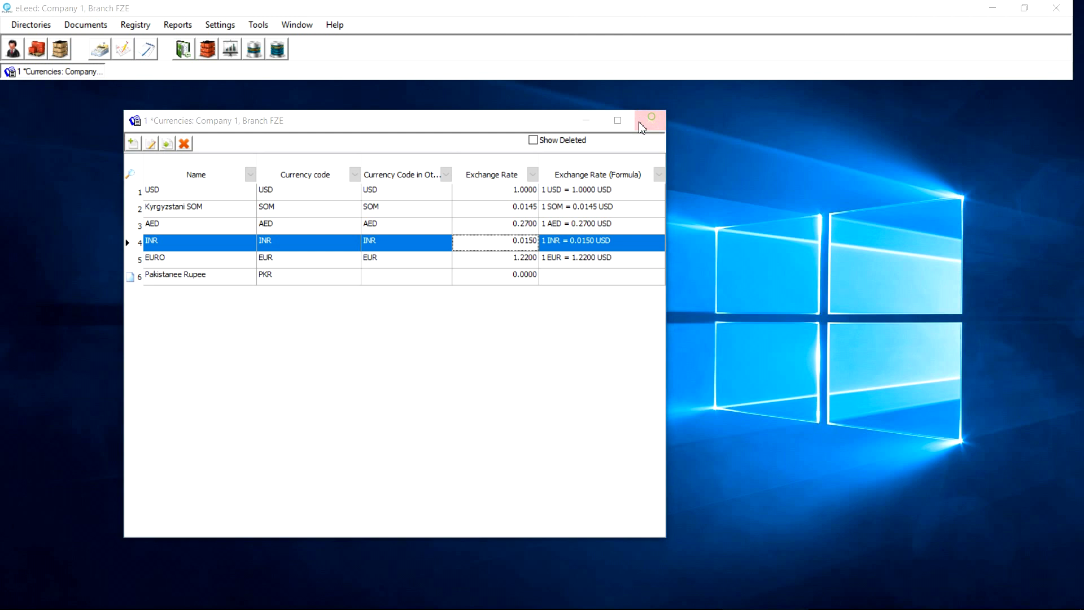
Confirm saving, reopen Currencies to check Pakistanee Rupee, and open the Exchange Rates register
{"action": "left_click", "coordinate": [509, 362]}
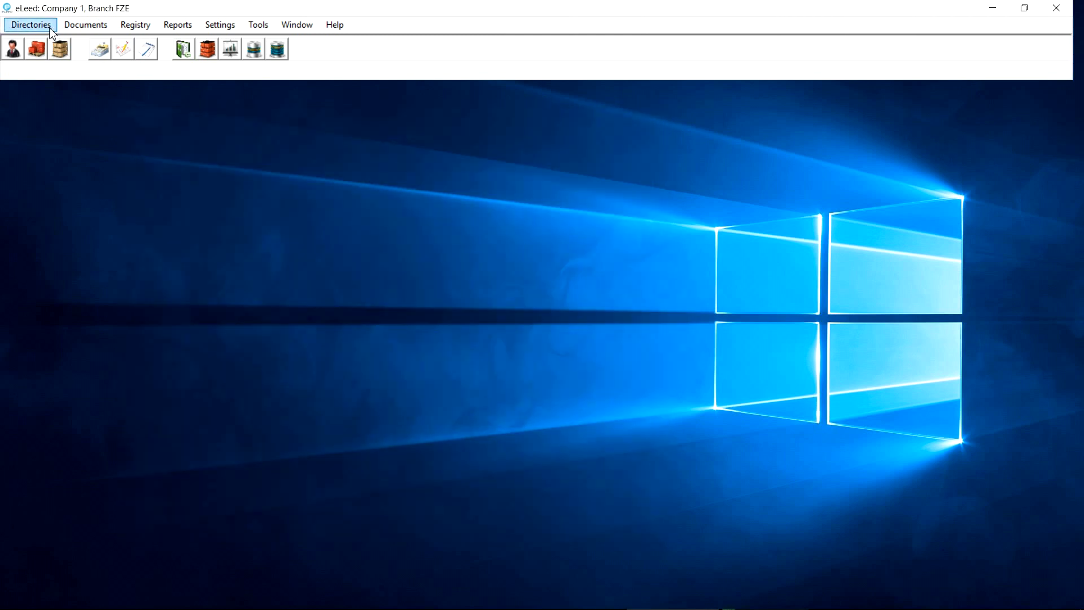
{"action": "left_click", "coordinate": [31, 25]}
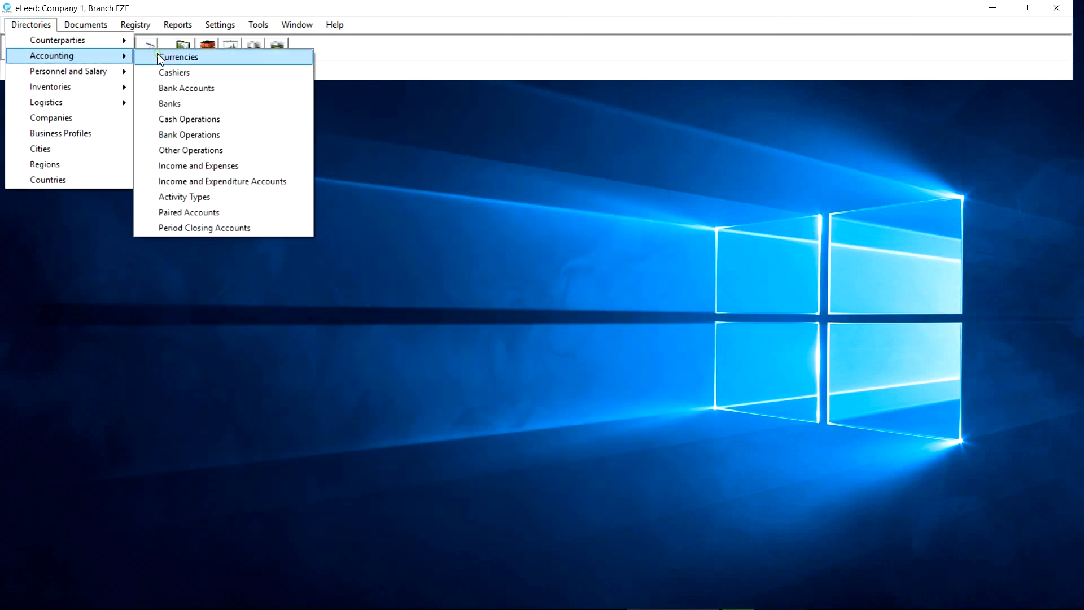
{"action": "left_click", "coordinate": [155, 55]}
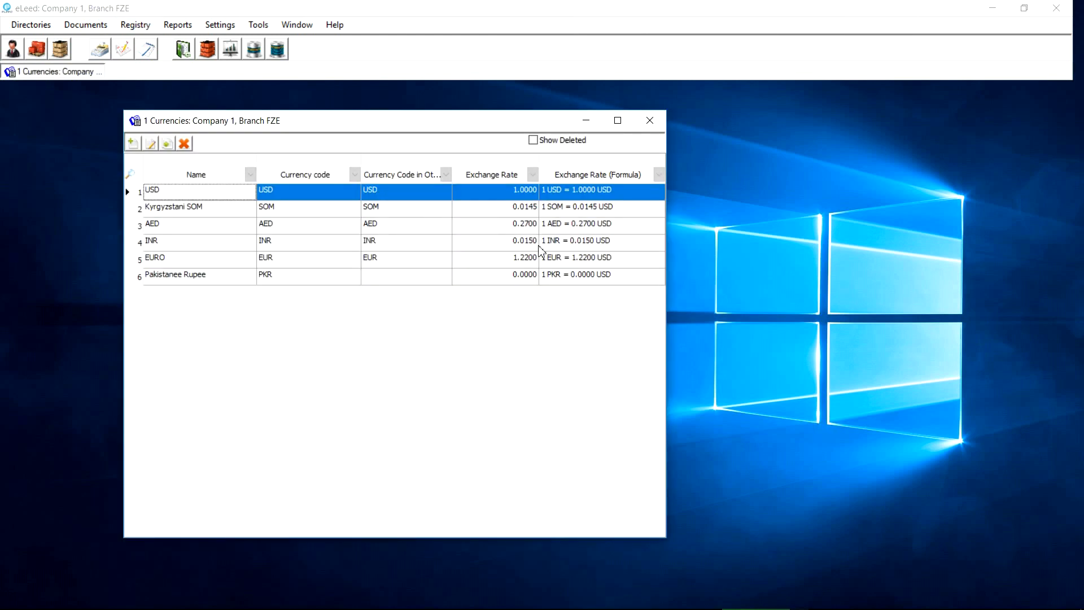
{"action": "left_click", "coordinate": [560, 276]}
{"action": "left_click", "coordinate": [134, 27]}
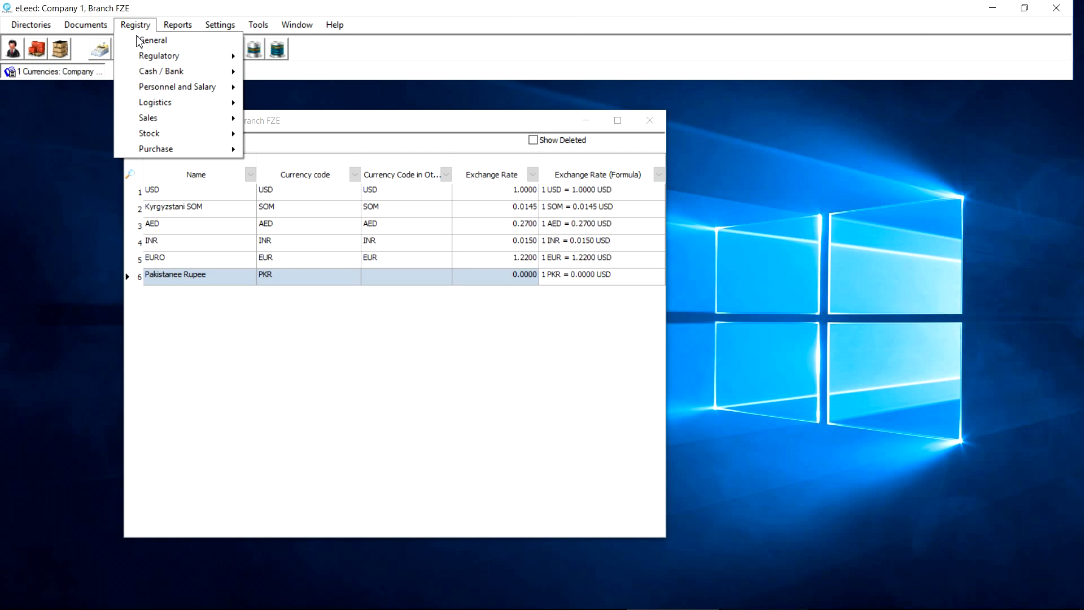
{"action": "mouse_move", "coordinate": [203, 72]}
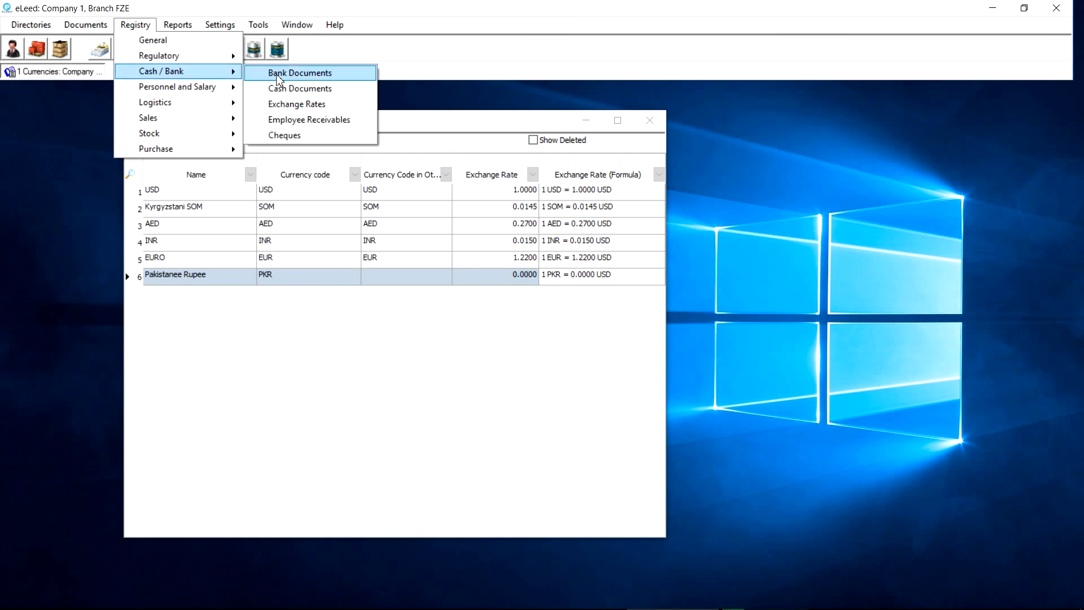
{"action": "left_click", "coordinate": [289, 106]}
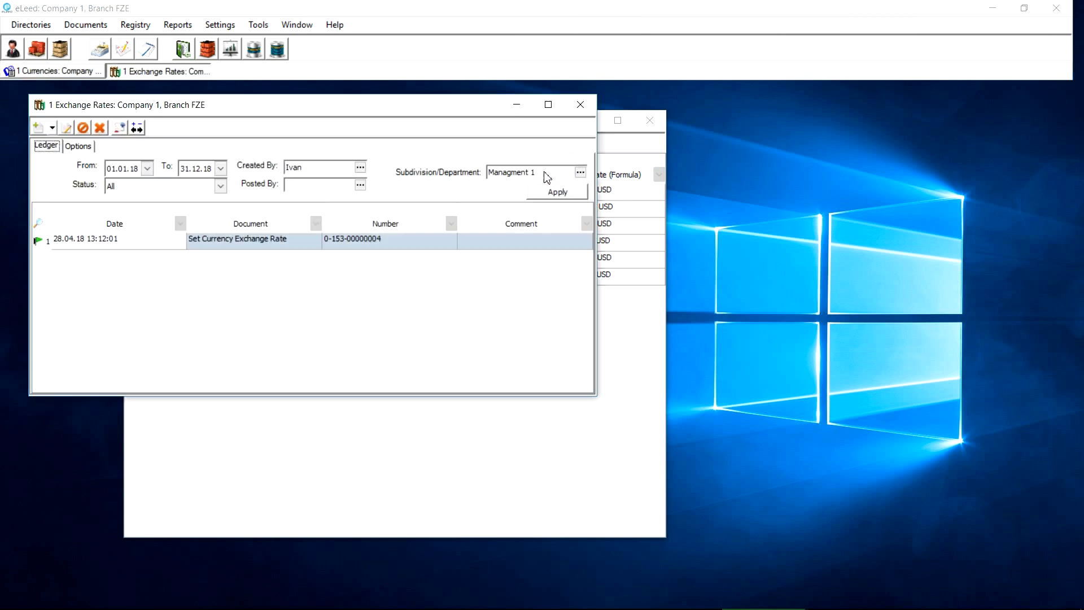
Arrange the windows and create a new Currency Exchange Rate document
{"action": "left_click", "coordinate": [622, 328]}
{"action": "left_click_drag", "start_coordinate": [545, 126], "coordinate": [769, 178]}
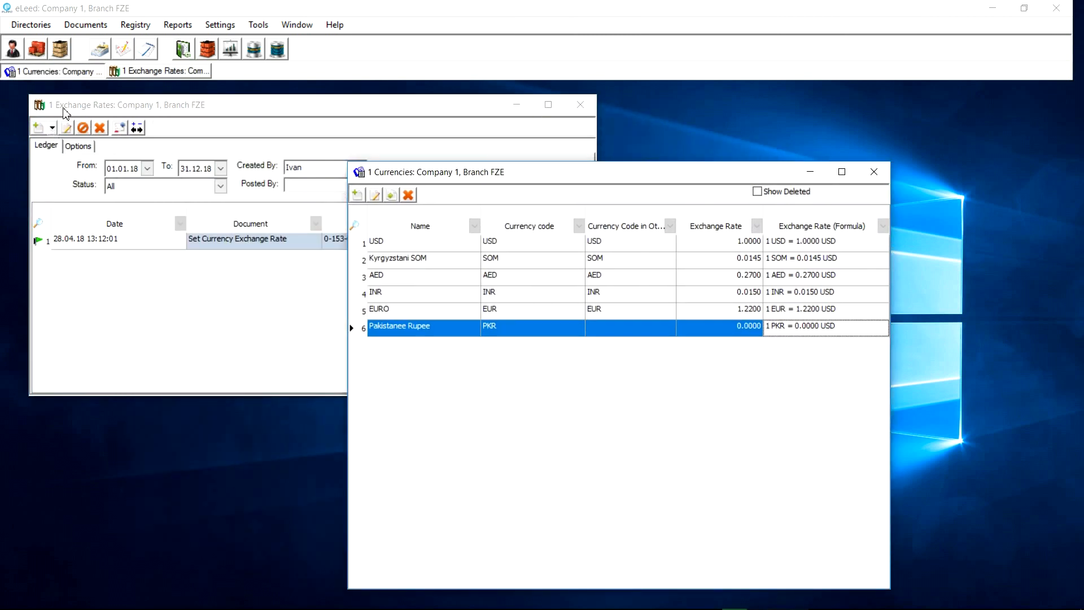
{"action": "left_click", "coordinate": [50, 134]}
{"action": "left_click", "coordinate": [52, 129]}
{"action": "left_click", "coordinate": [61, 143]}
Add a Pakistanee Rupee line with new rate 0.0095 and post the document
{"action": "left_click", "coordinate": [168, 297]}
{"action": "left_click", "coordinate": [312, 345]}
{"action": "left_click", "coordinate": [226, 413]}
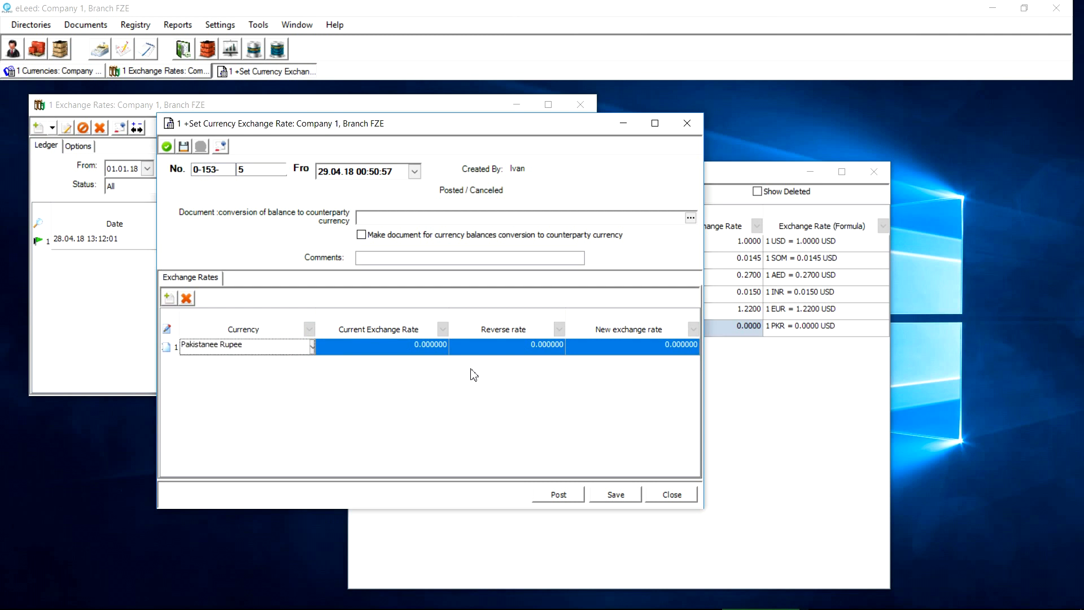
{"action": "left_click", "coordinate": [591, 347]}
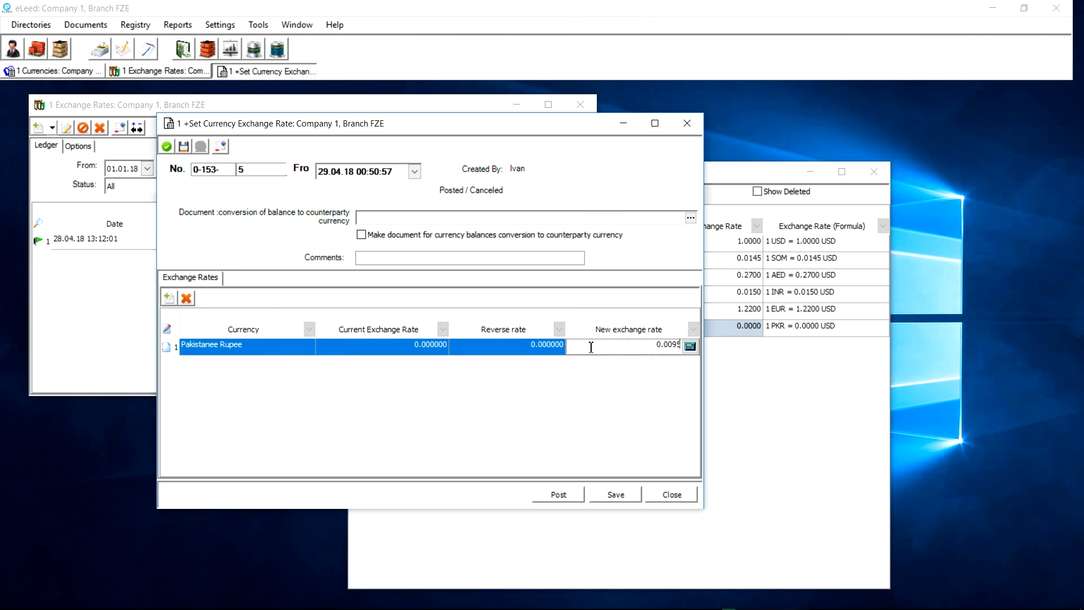
{"action": "left_click", "coordinate": [549, 497]}
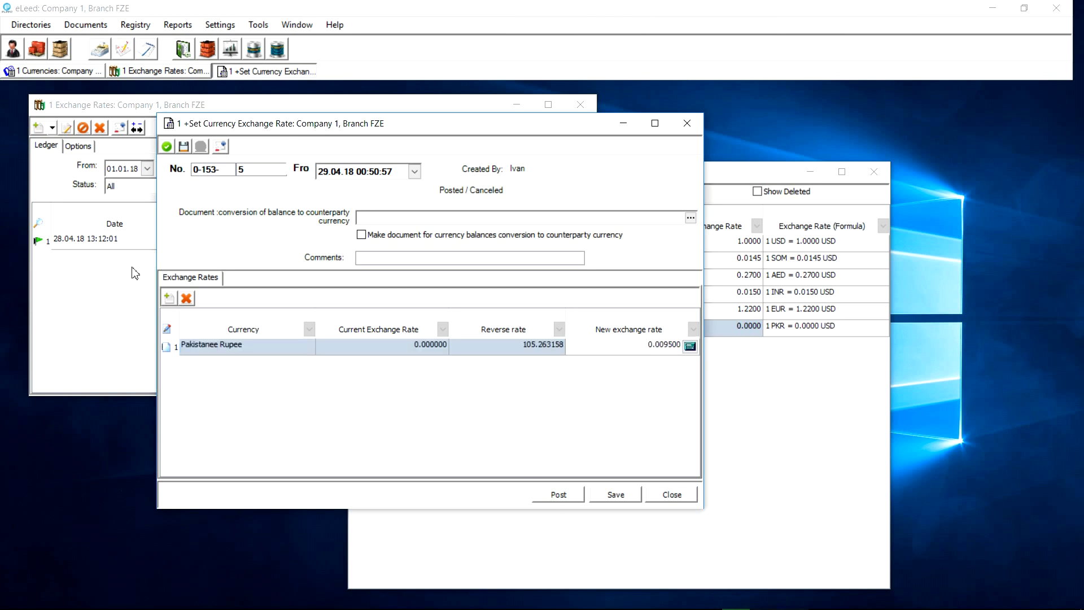
{"action": "left_click", "coordinate": [244, 259]}
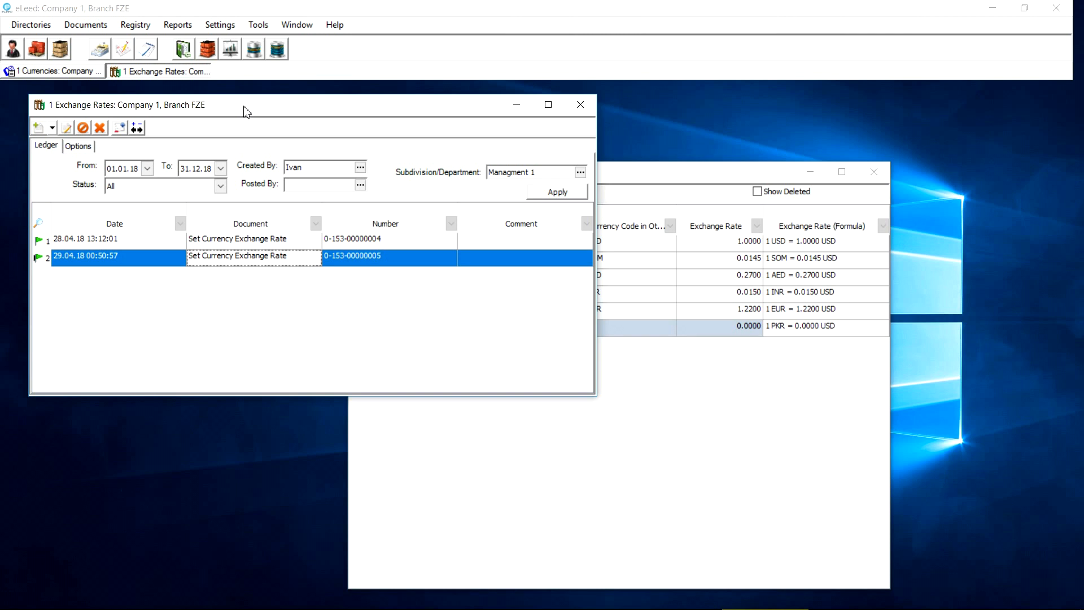
{"action": "left_click", "coordinate": [674, 176]}
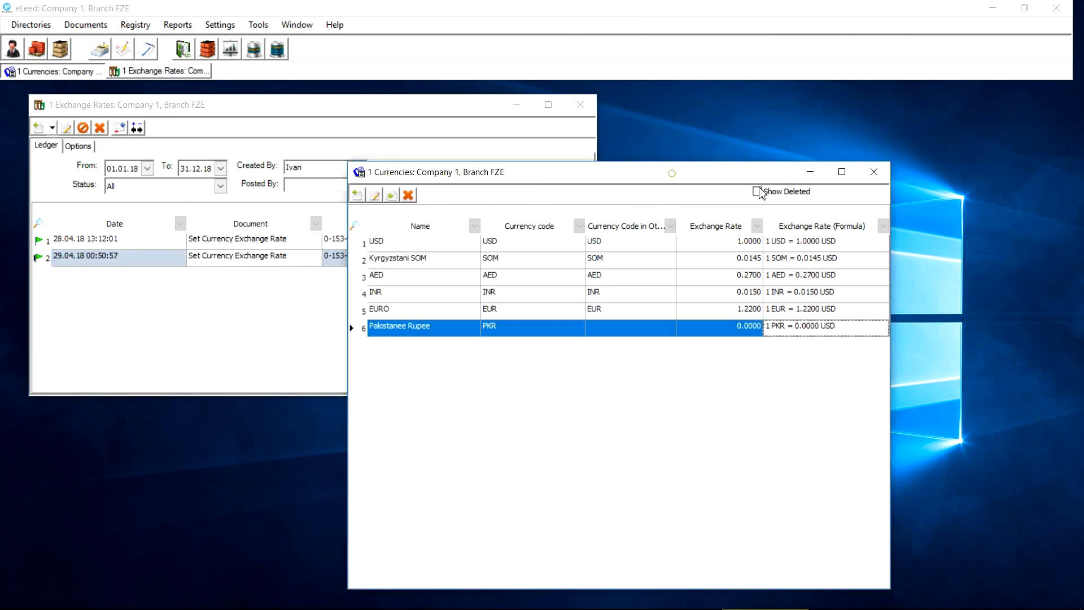
Reopen Currencies to confirm Pakistanee Rupee at 0.0095, then open Solution Settings
{"action": "left_click", "coordinate": [874, 172]}
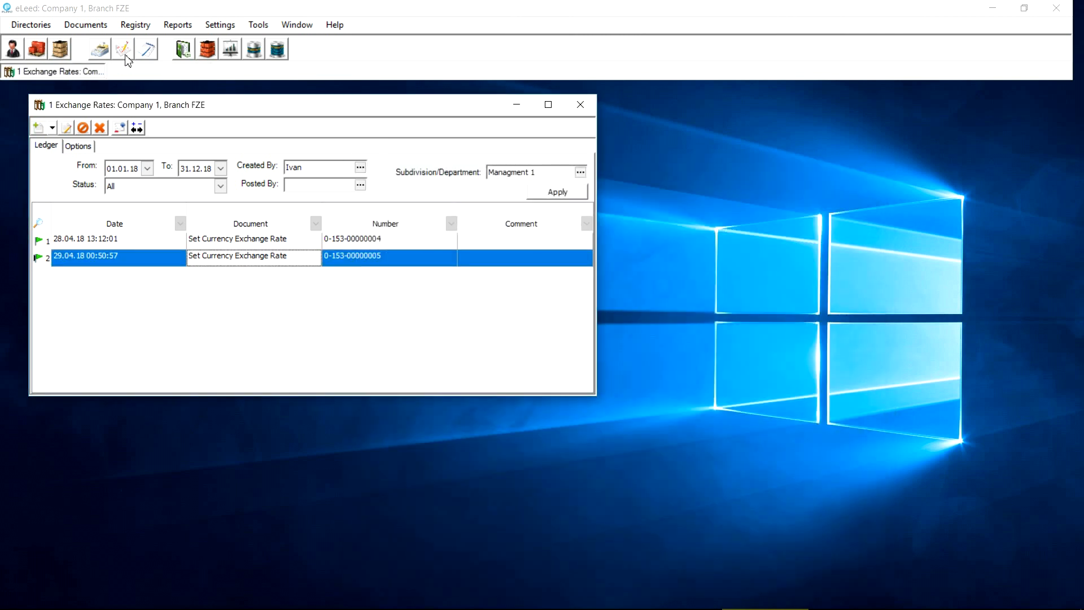
{"action": "left_click", "coordinate": [30, 25]}
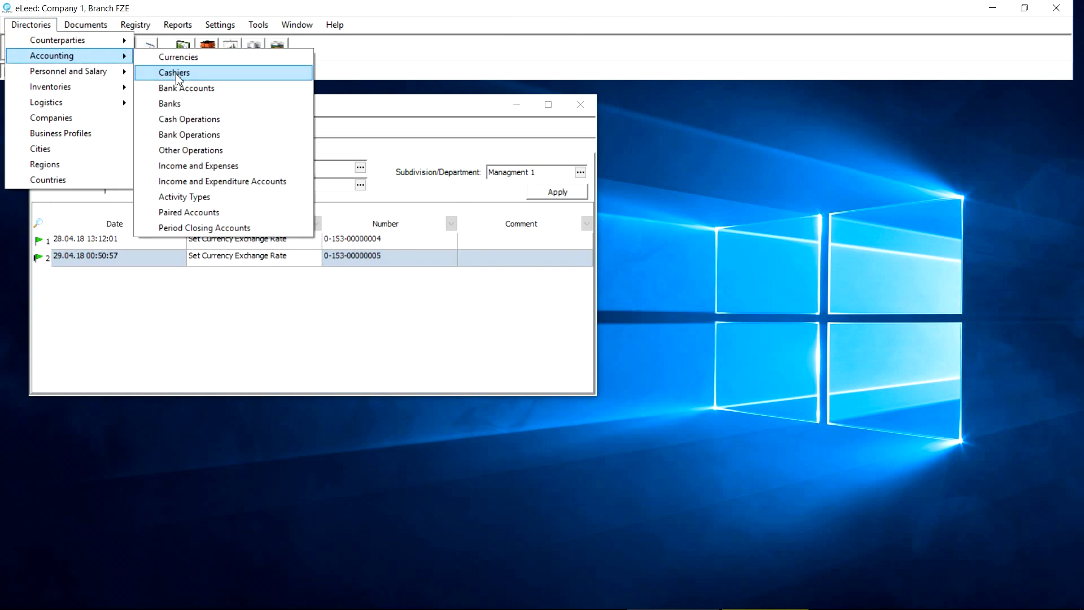
{"action": "left_click", "coordinate": [174, 64]}
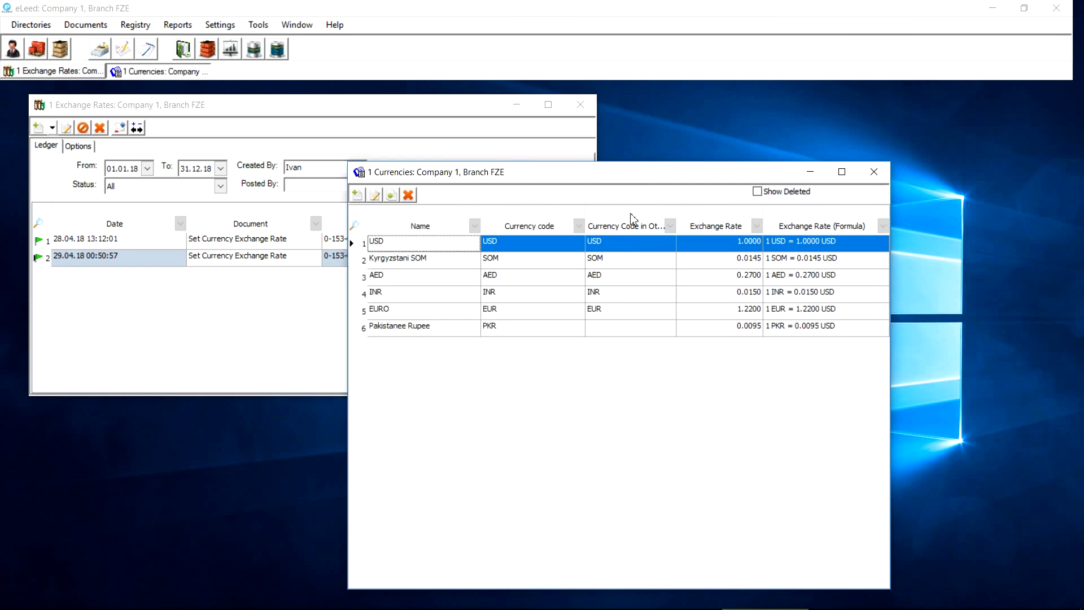
{"action": "left_click_drag", "start_coordinate": [639, 170], "coordinate": [647, 168]}
{"action": "left_click", "coordinate": [793, 324]}
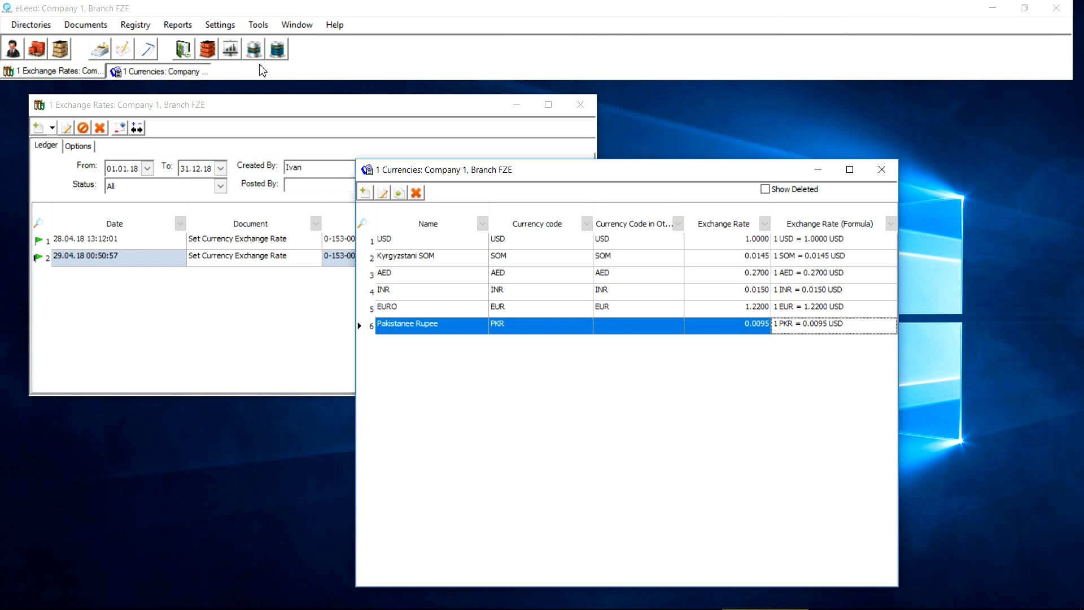
{"action": "left_click", "coordinate": [221, 27]}
{"action": "left_click", "coordinate": [232, 41]}
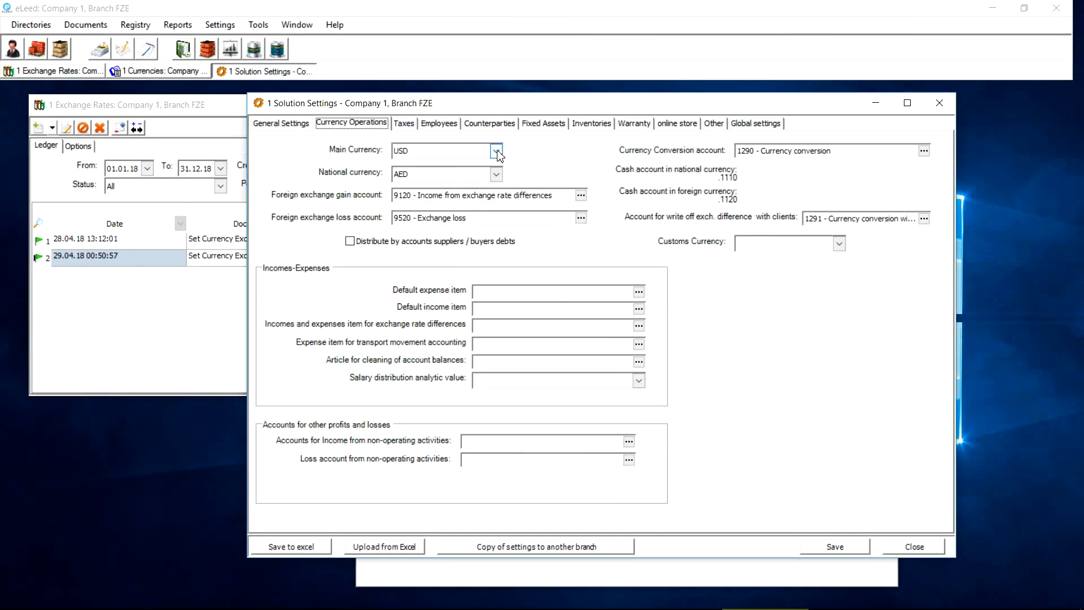
Keep USD as main and AED as national currency, then close Solution Settings and Currencies
{"action": "left_click", "coordinate": [497, 151]}
{"action": "left_click", "coordinate": [497, 152]}
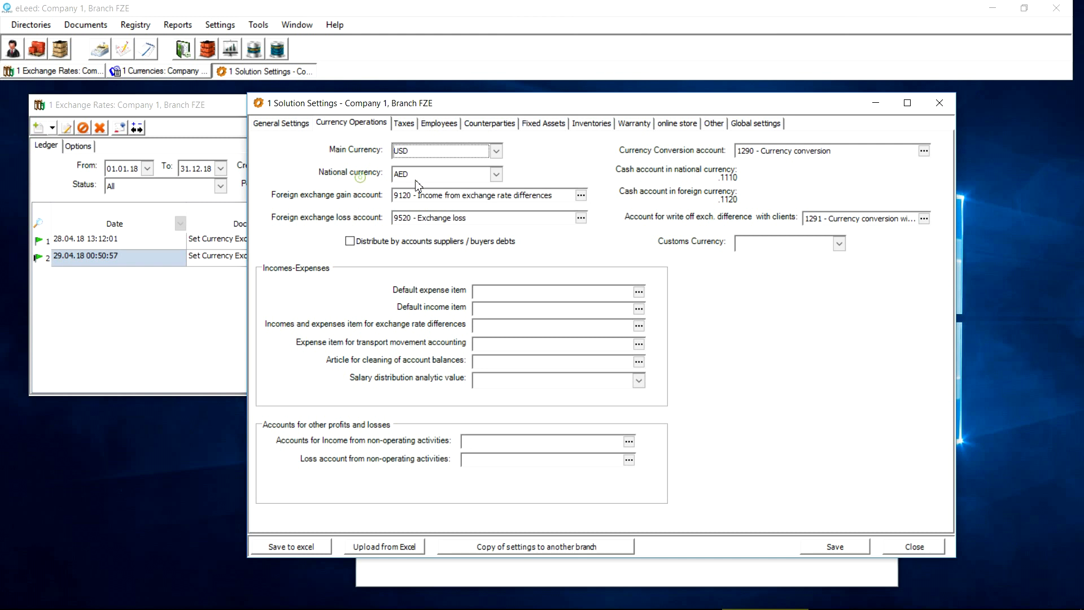
{"action": "left_click", "coordinate": [496, 176]}
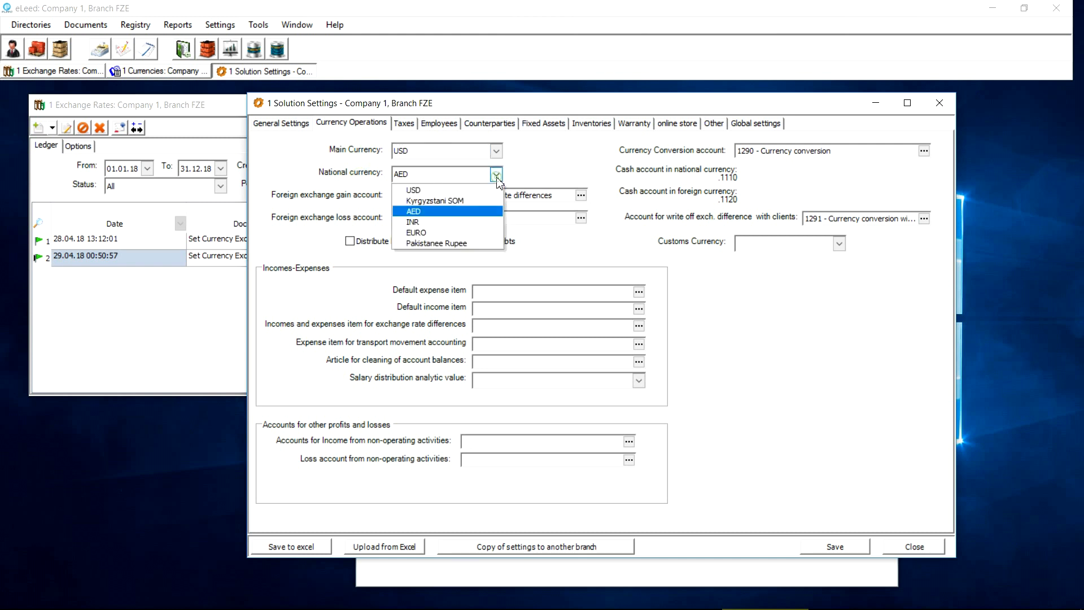
{"action": "left_click", "coordinate": [480, 211]}
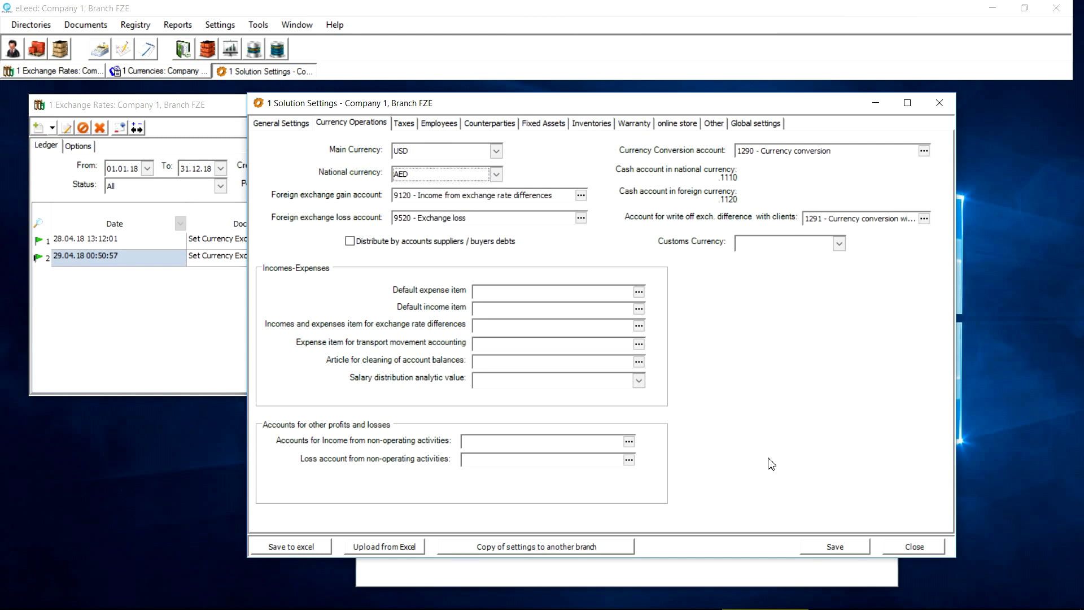
{"action": "left_click", "coordinate": [898, 548]}
{"action": "left_click", "coordinate": [882, 168]}
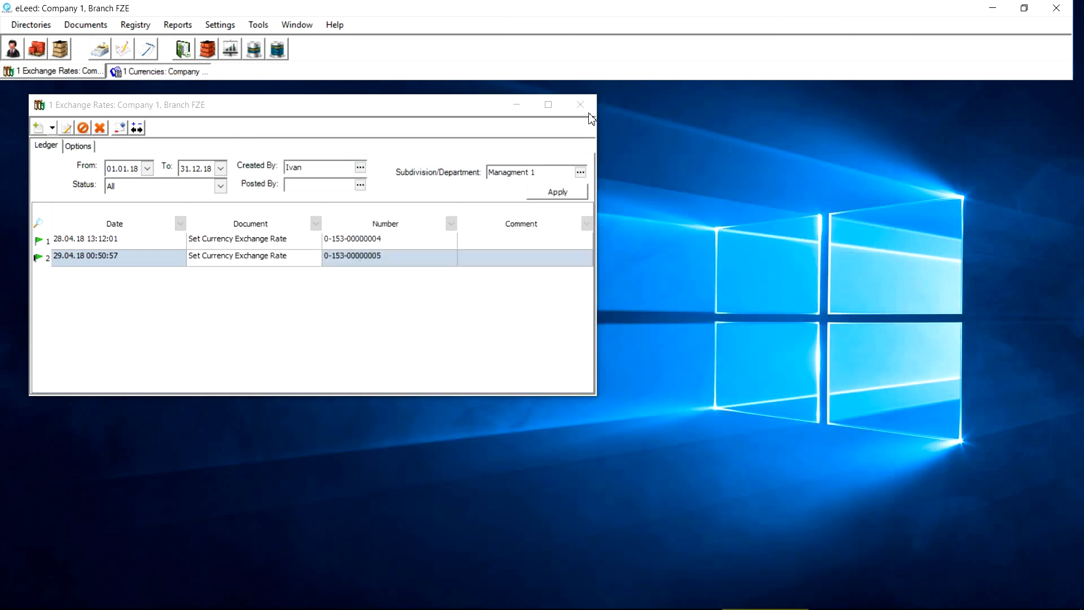